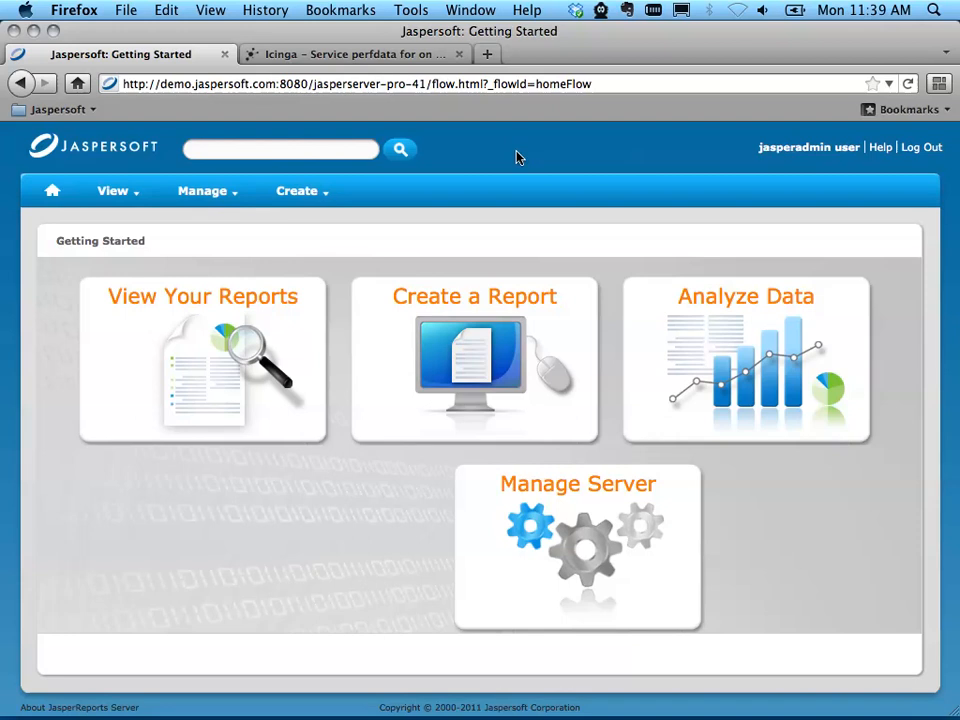
Step: Open the host.activity report from the Icinga reports folder in the repository
left_click(112, 188)
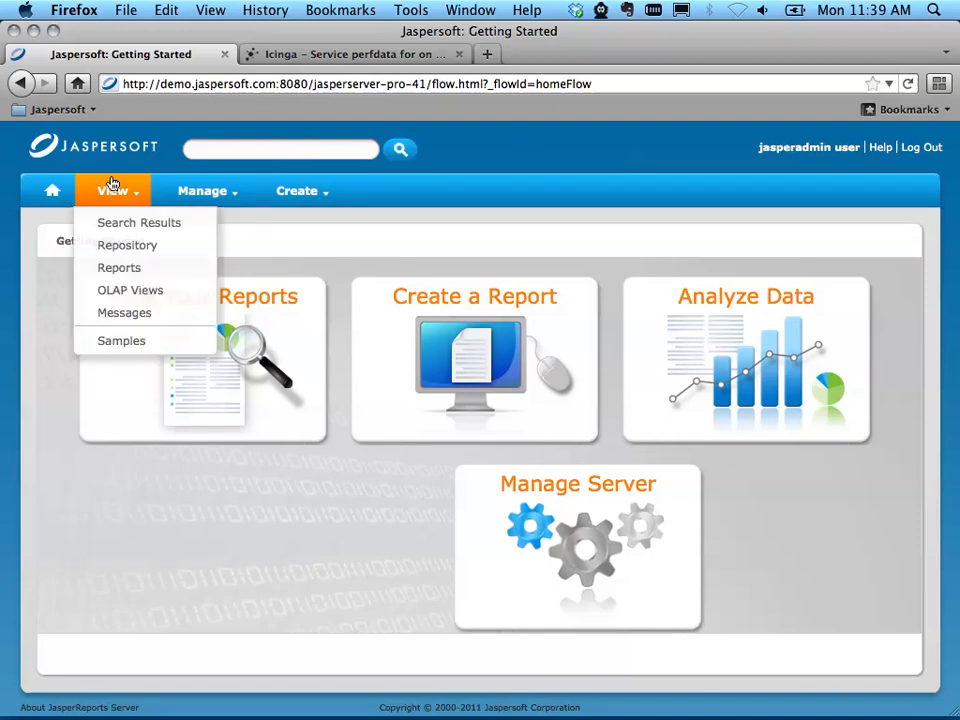
left_click(136, 248)
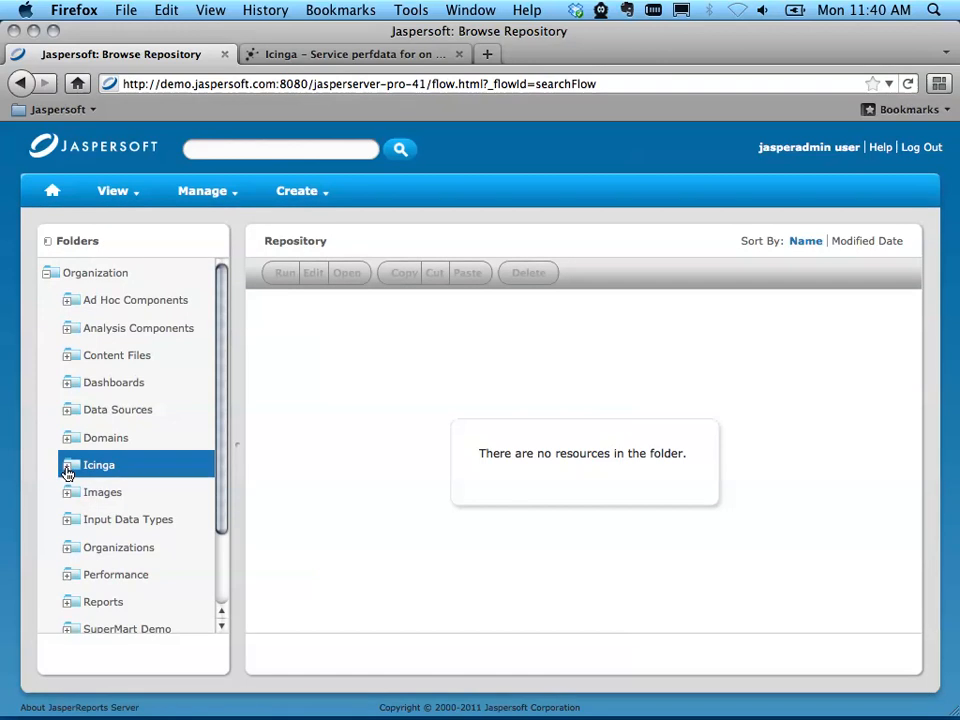
left_click(67, 470)
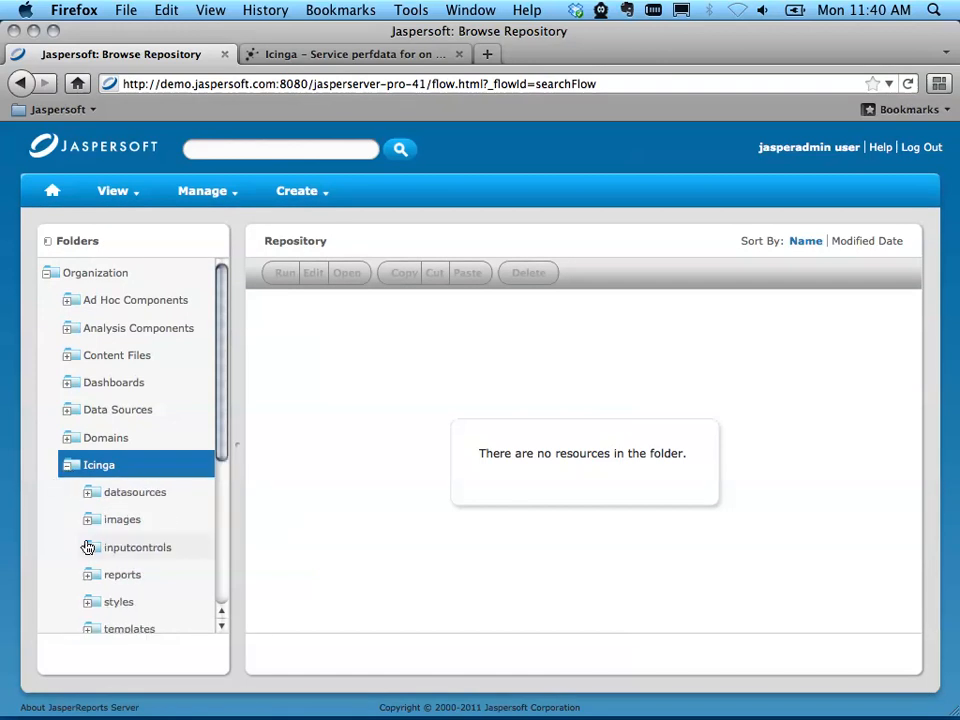
left_click(92, 580)
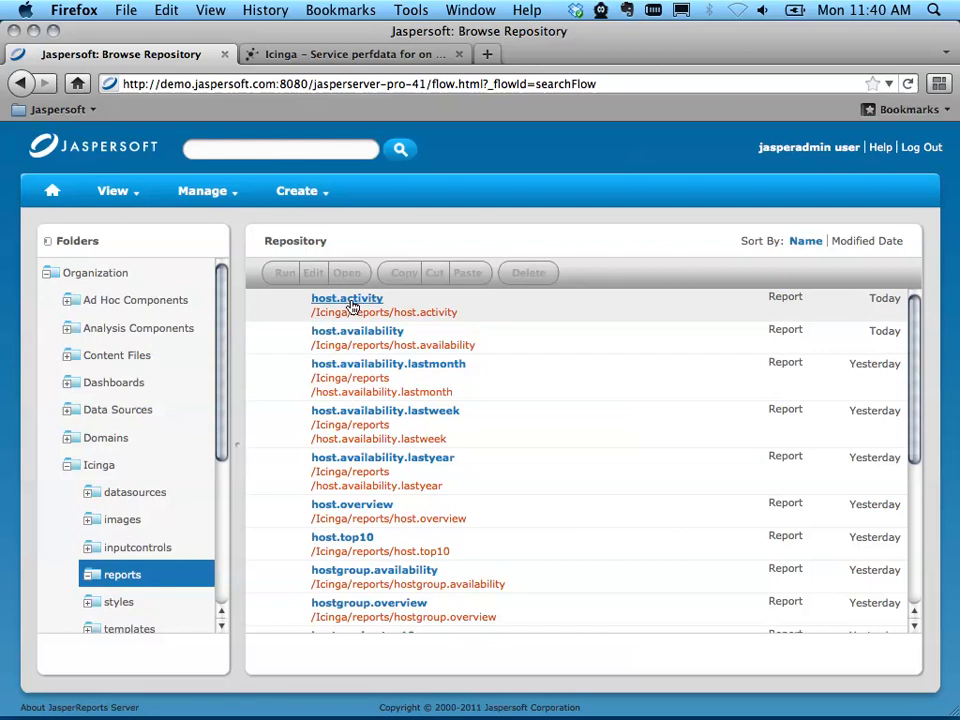
left_click(351, 305)
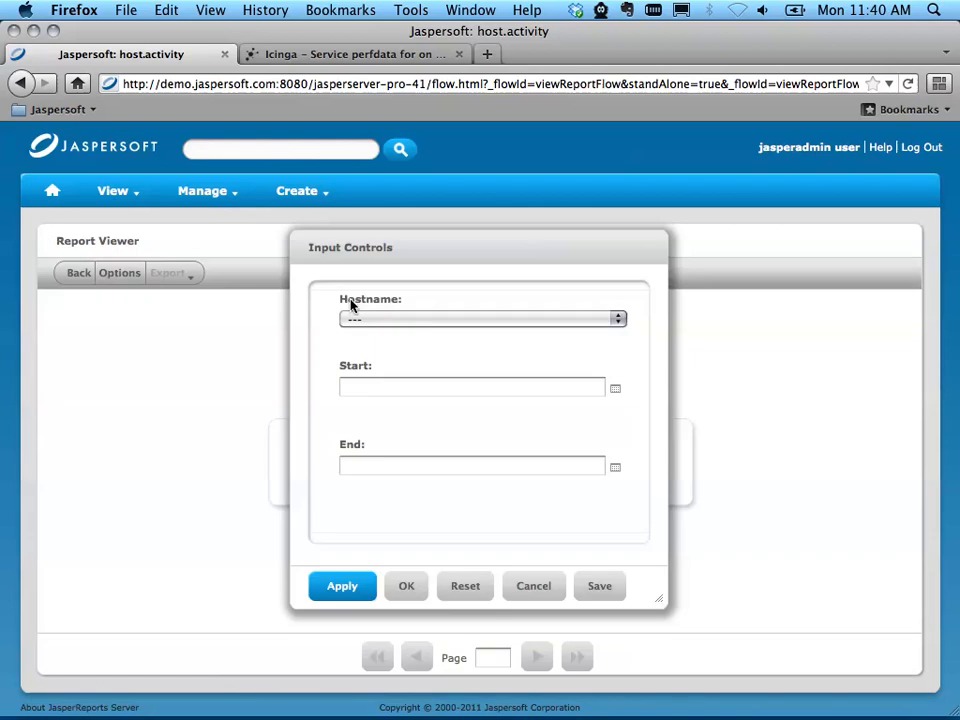
left_click(405, 316)
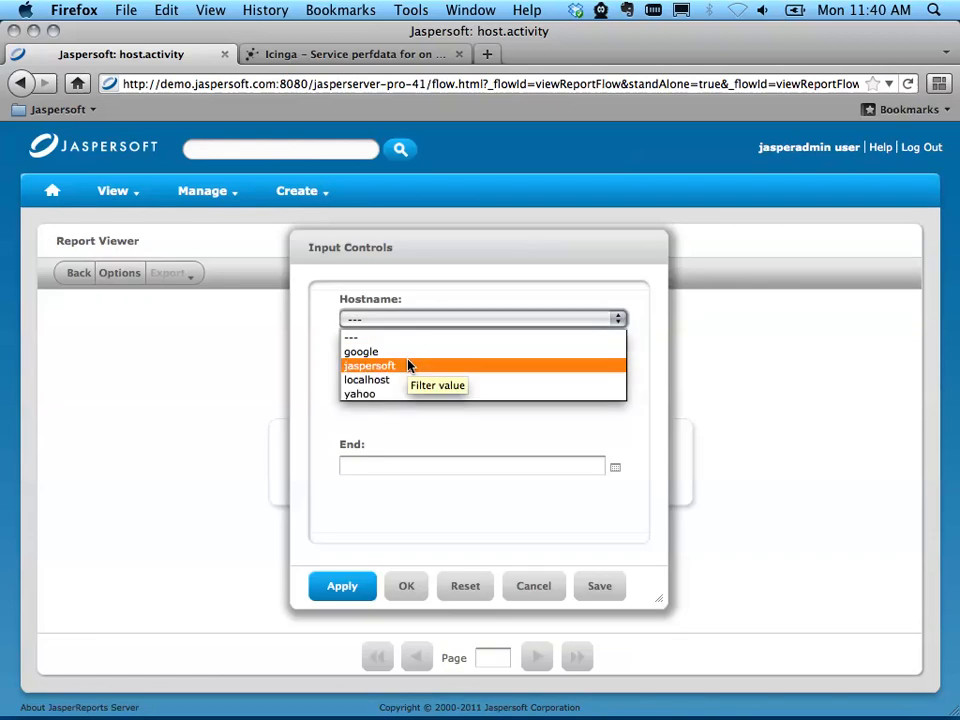
left_click(403, 352)
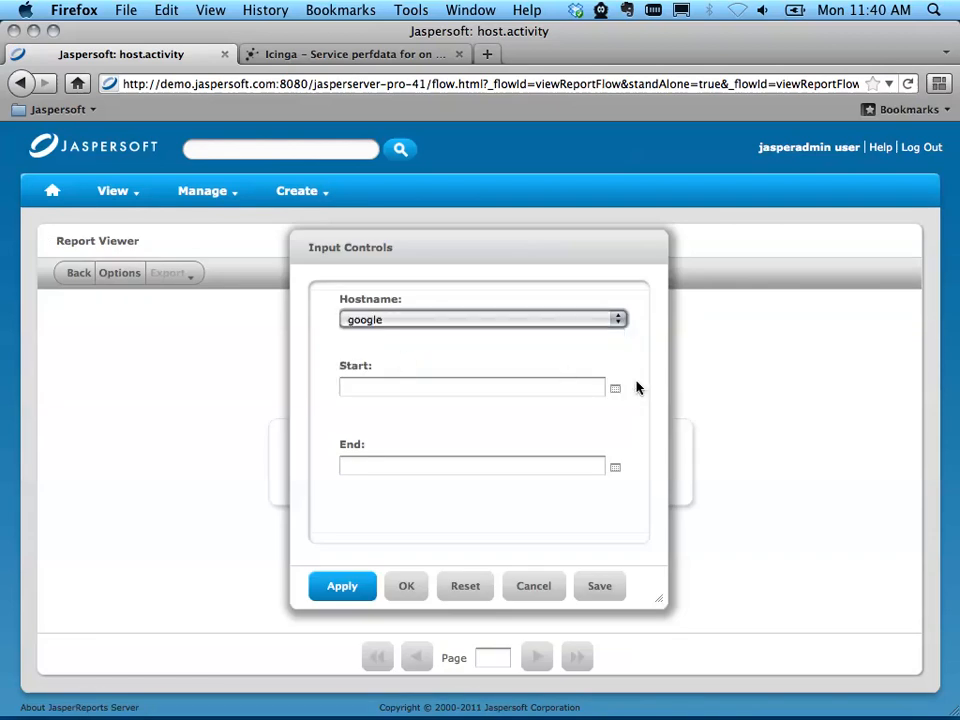
left_click(613, 393)
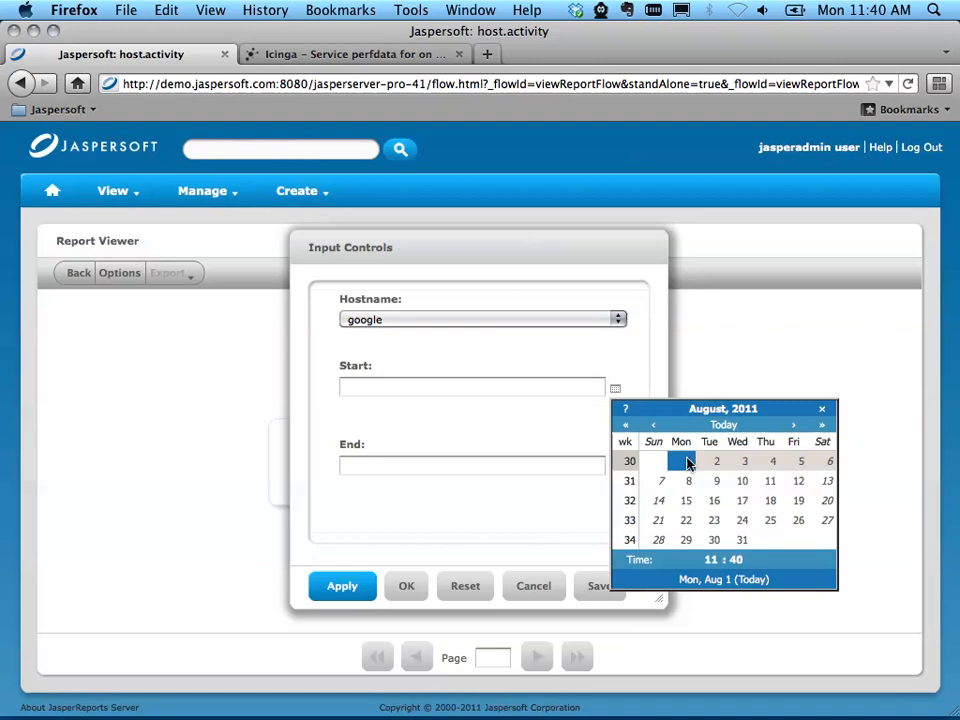
left_click(688, 463)
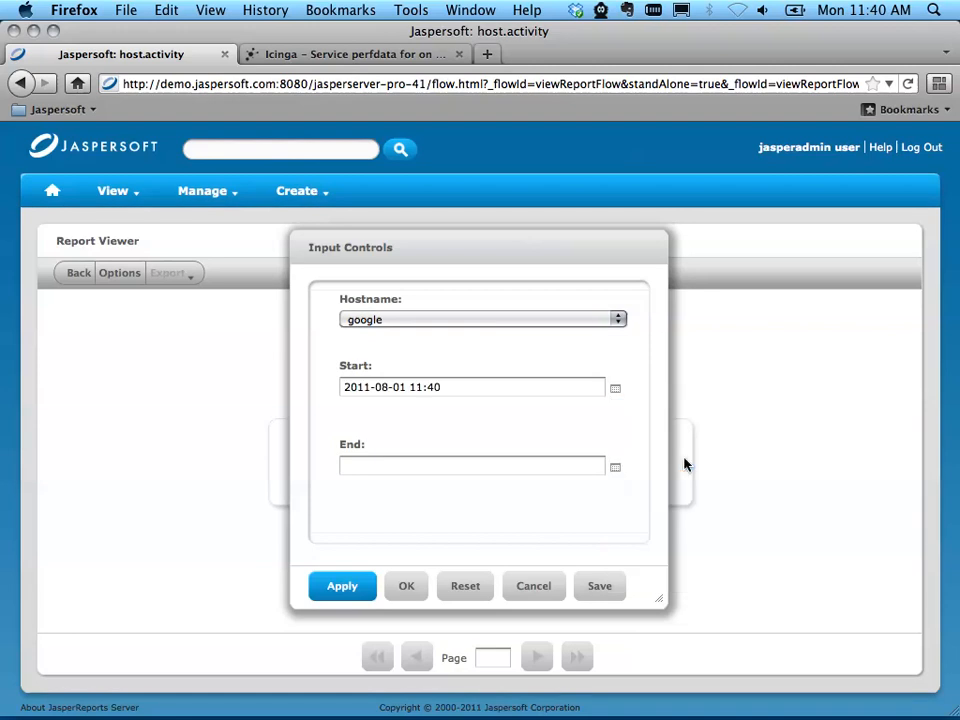
left_click(617, 469)
left_click(743, 619)
left_click(399, 586)
scroll(252, 492, "down", 5)
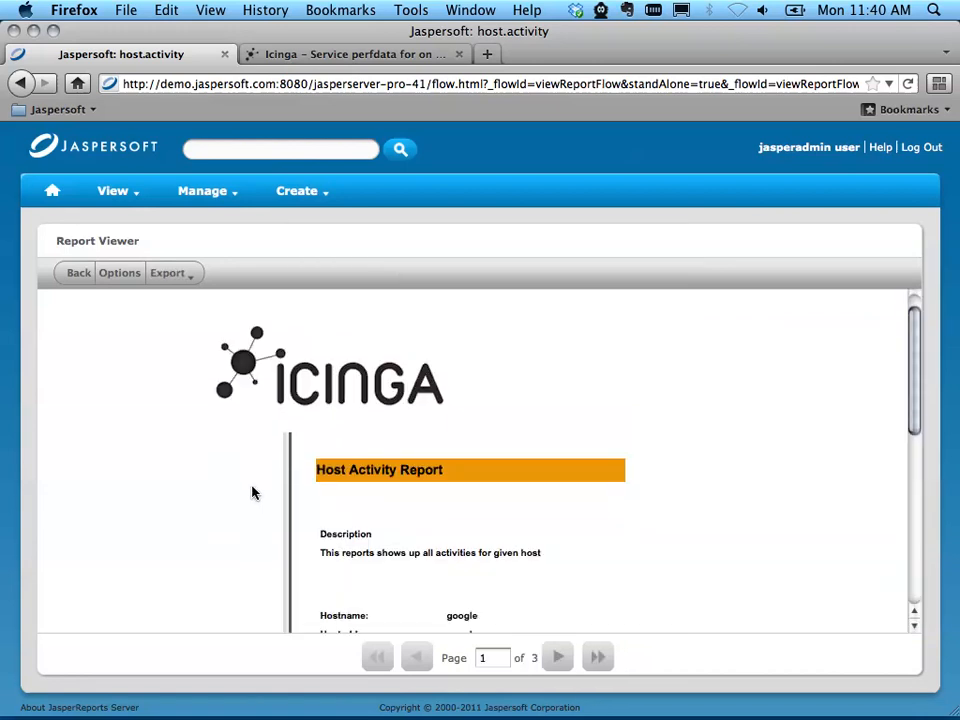
scroll(253, 493, "up", 5)
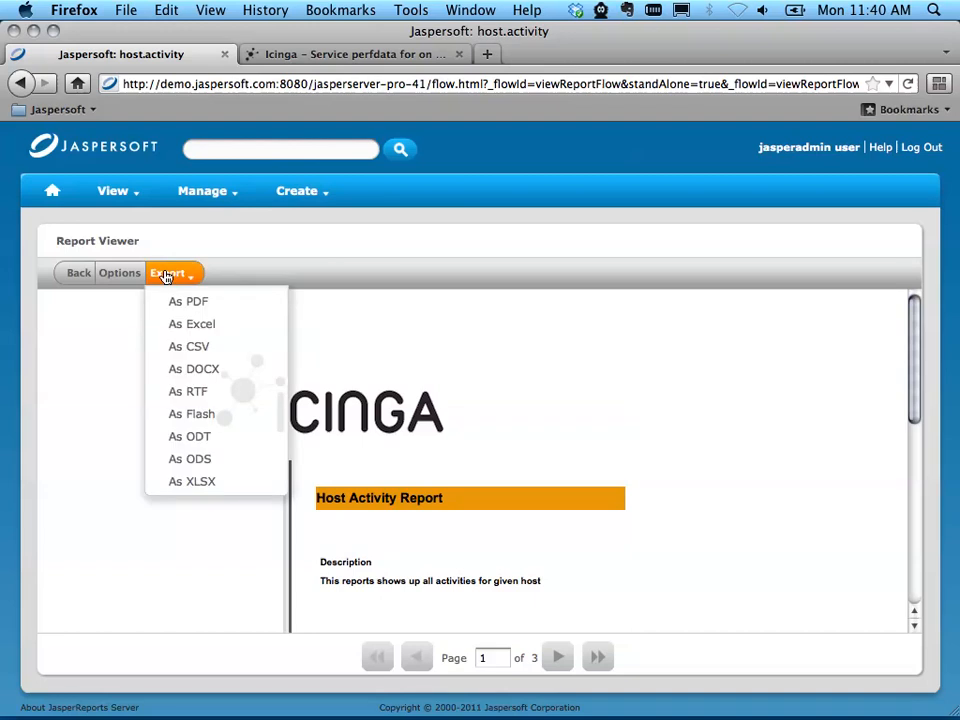
Step: Return to the repository and create a scheduled job for the host.activity report named "activinty report"
left_click(77, 276)
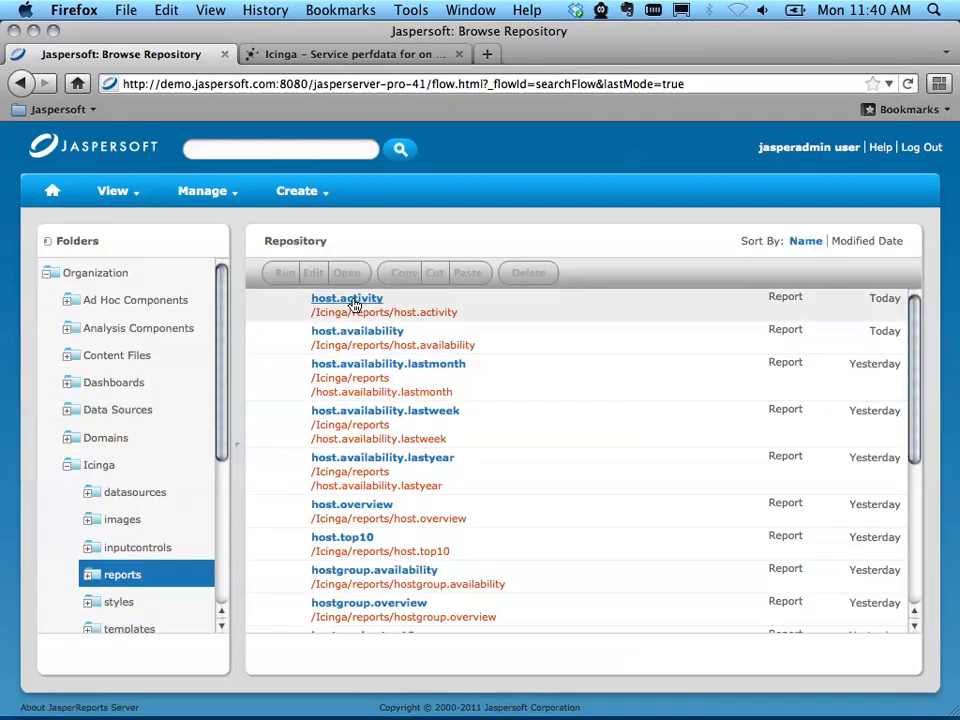
right_click(354, 305)
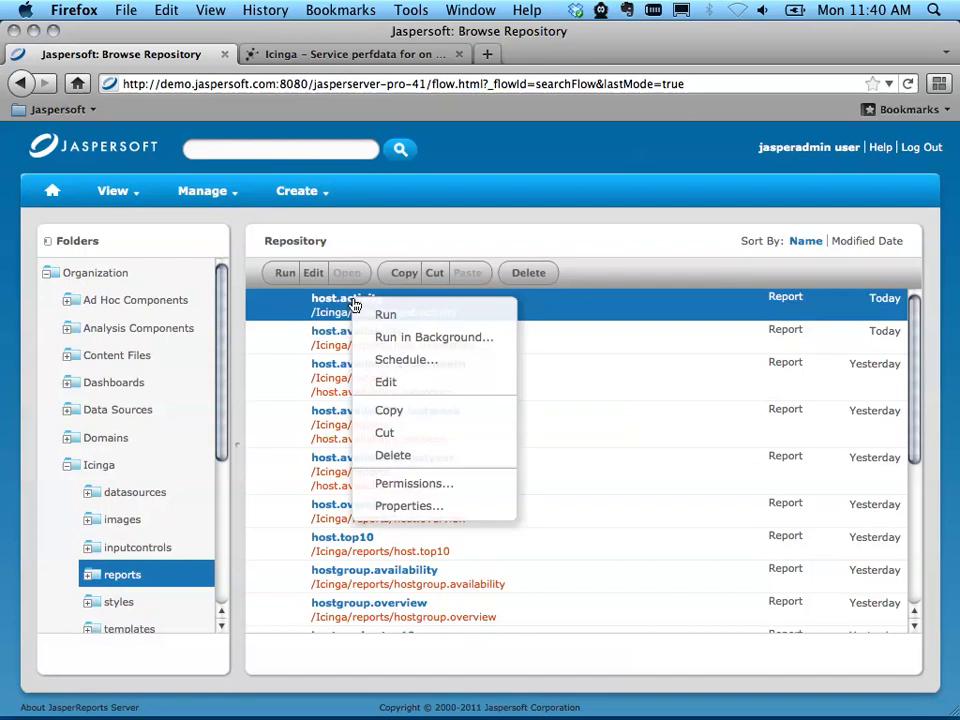
left_click(486, 369)
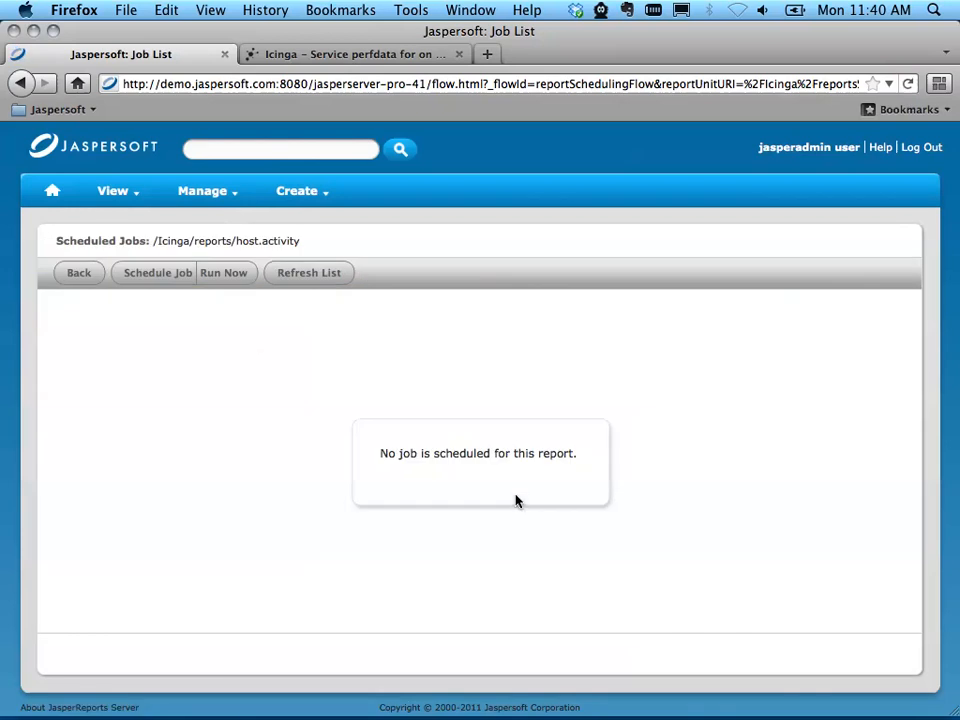
left_click(140, 283)
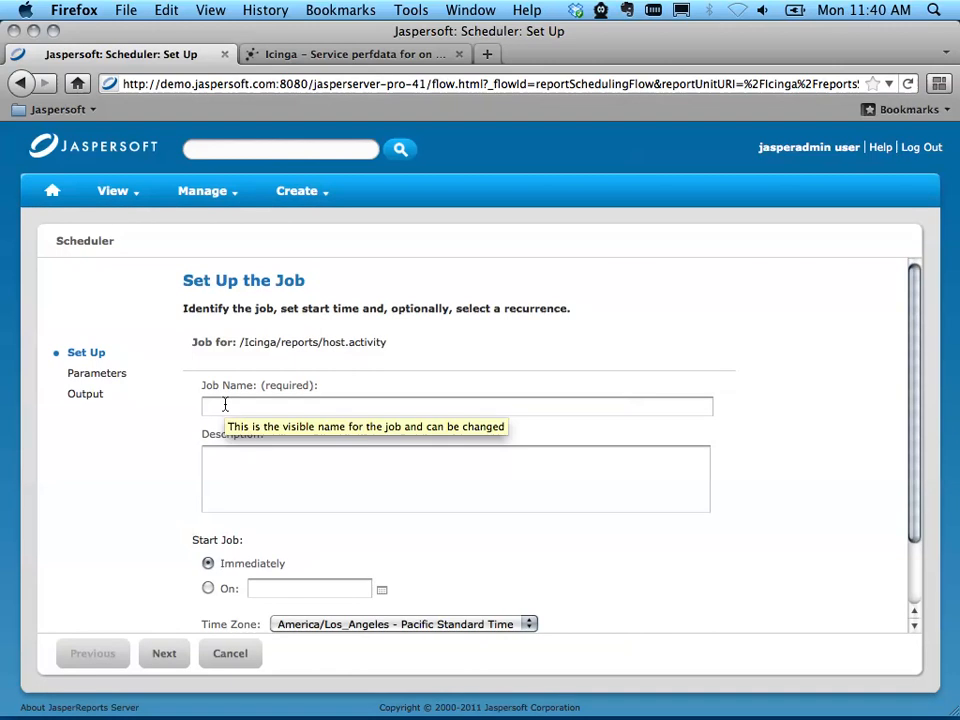
type("asc")
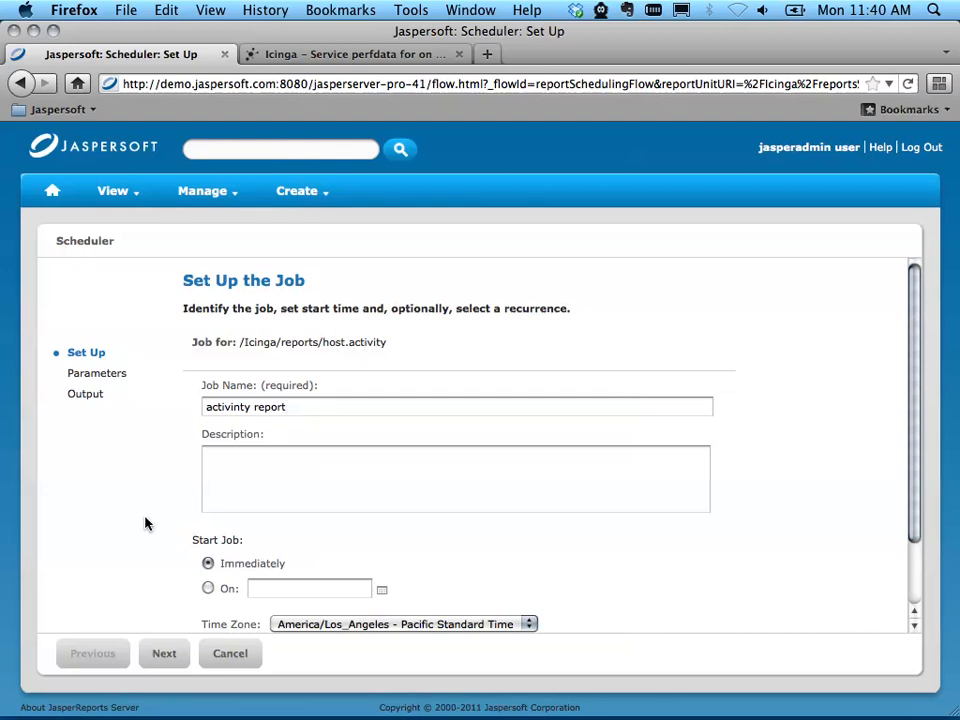
Step: Set the job to start on 2011-08-01 at 12:45 instead of immediately
scroll(145, 523, "down", 2)
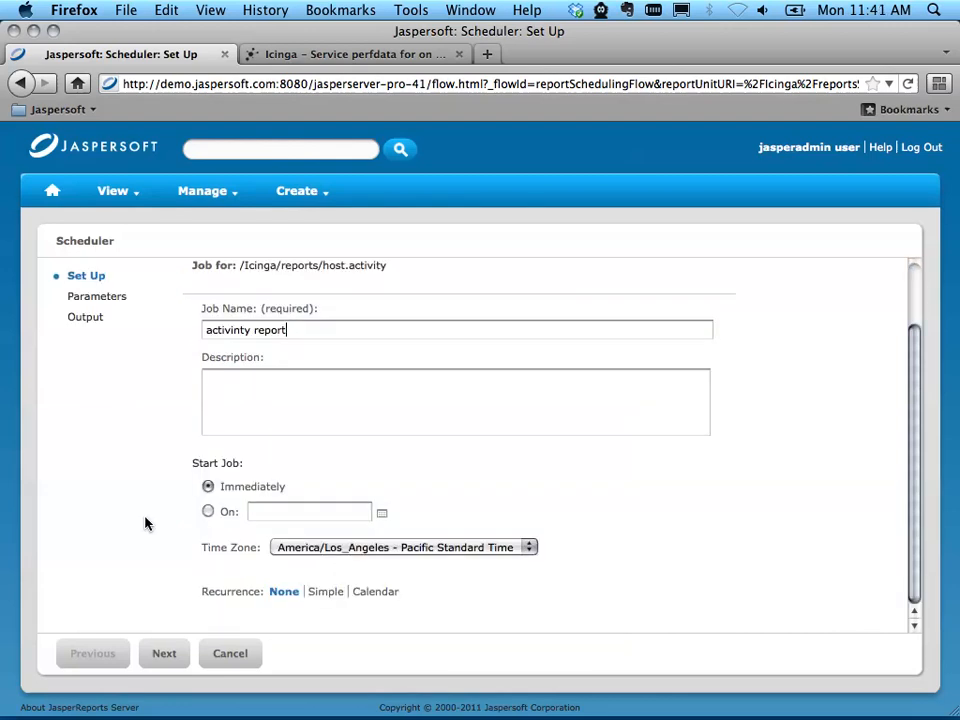
left_click(383, 515)
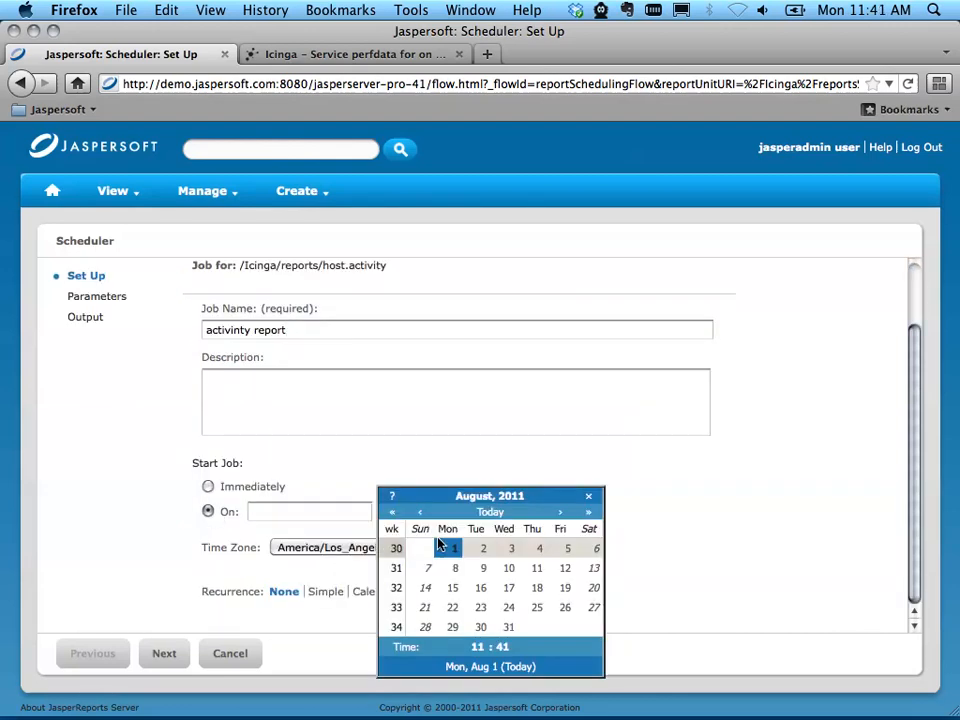
left_click(489, 648)
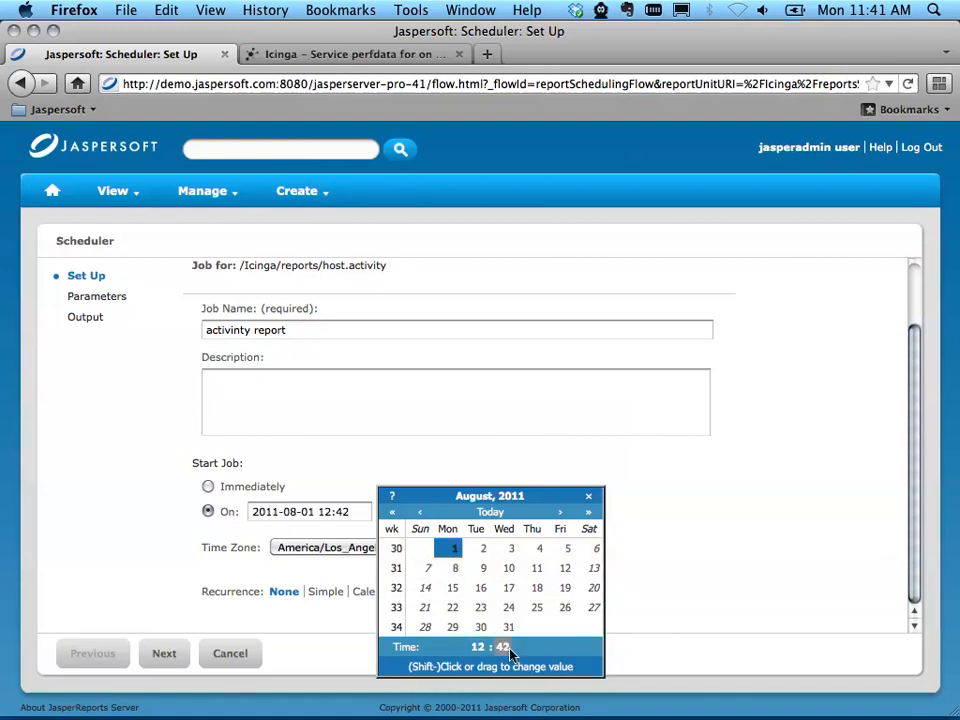
left_click(86, 465)
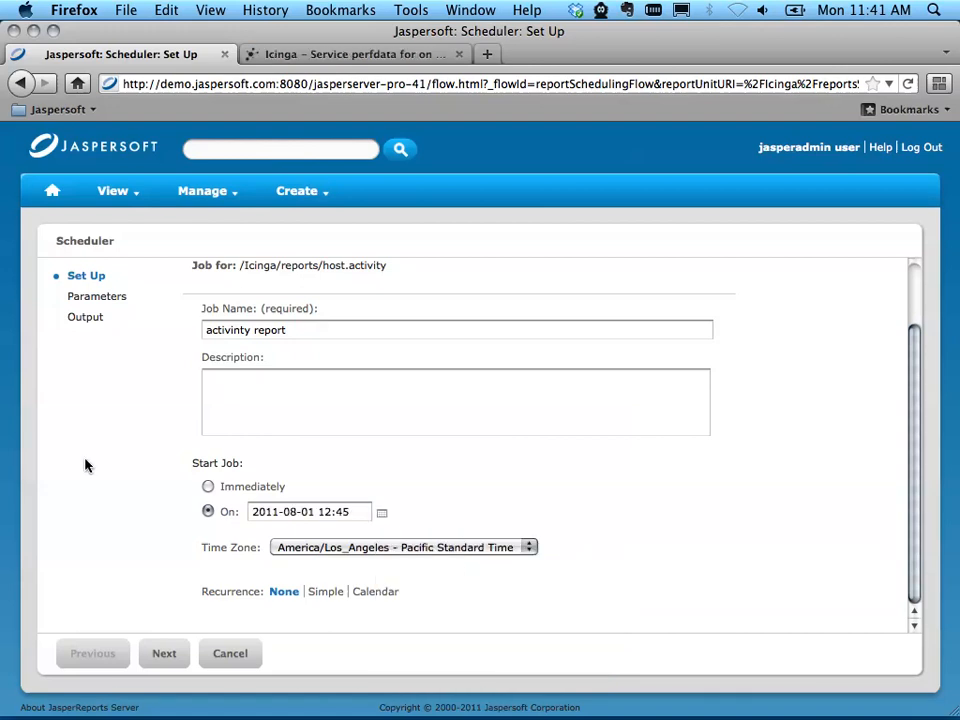
Step: Give the job a simple weekly recurrence and proceed to its parameter values
left_click(330, 592)
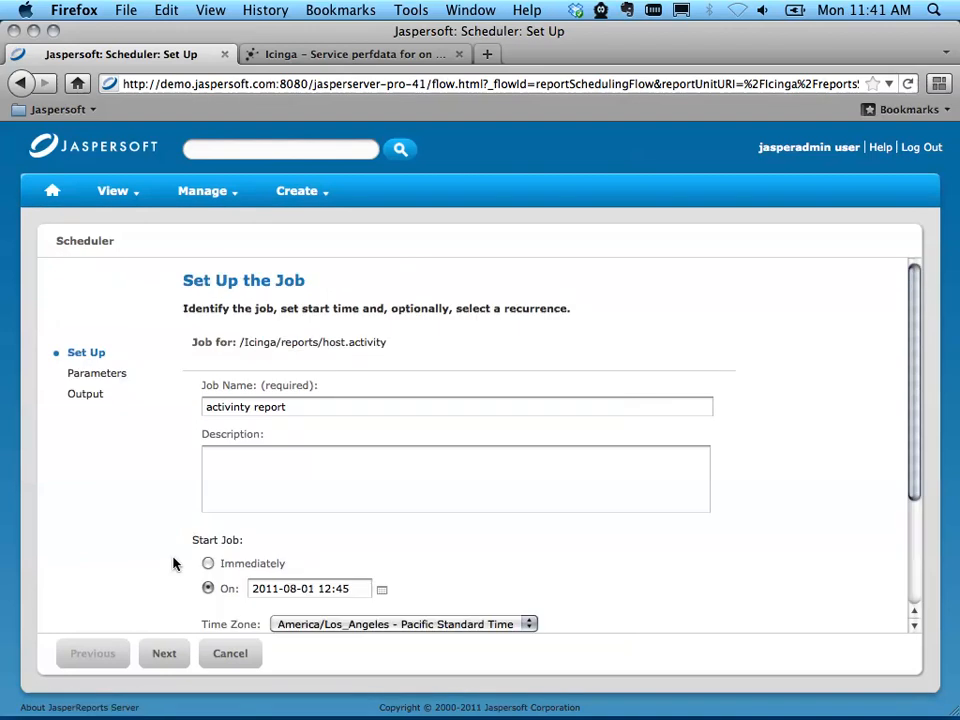
scroll(177, 562, "down", 4)
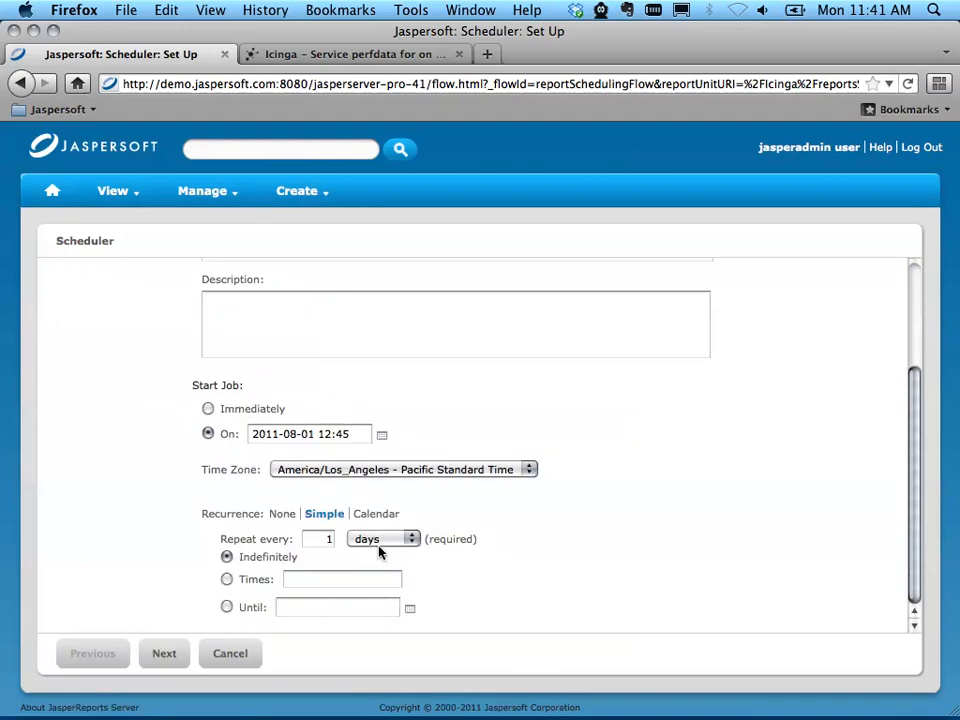
left_click(381, 545)
left_click(394, 600)
left_click(164, 653)
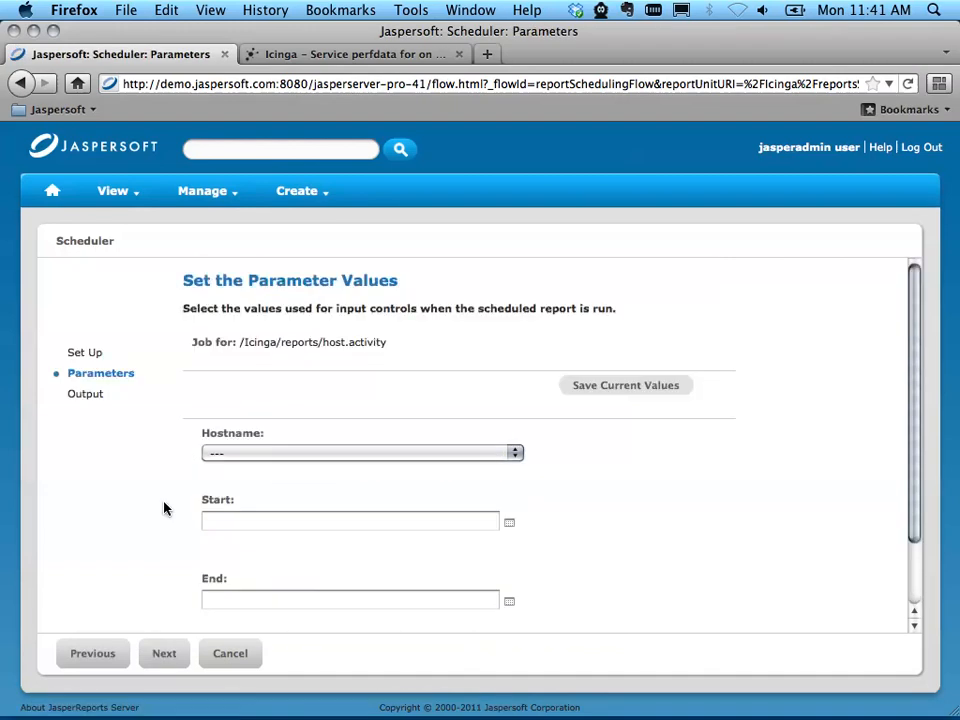
scroll(165, 509, "down", 3)
left_click(279, 376)
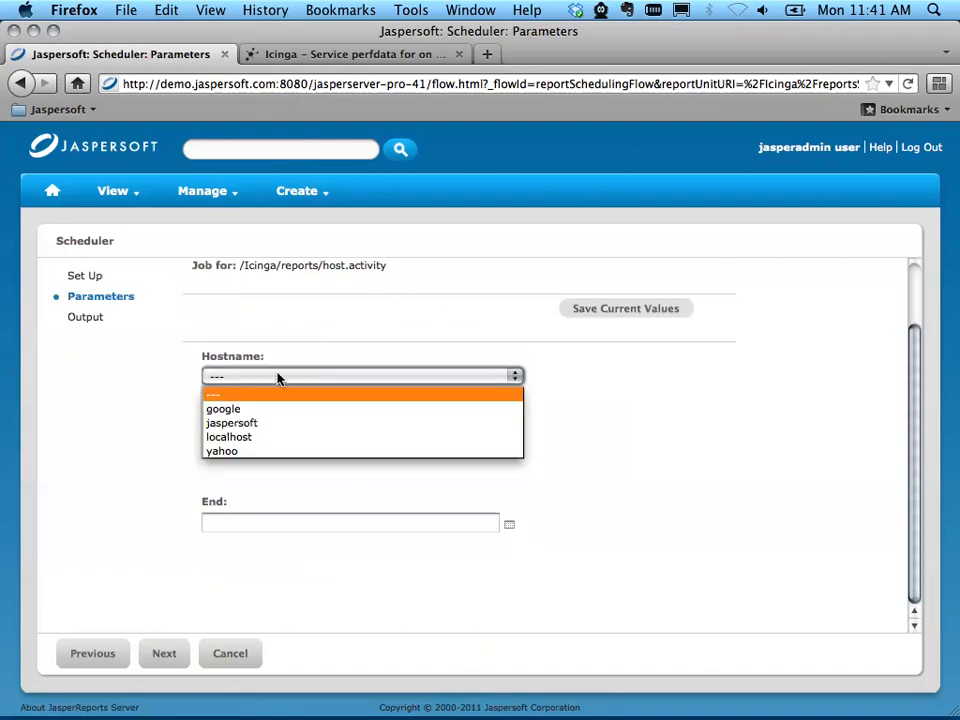
left_click(274, 409)
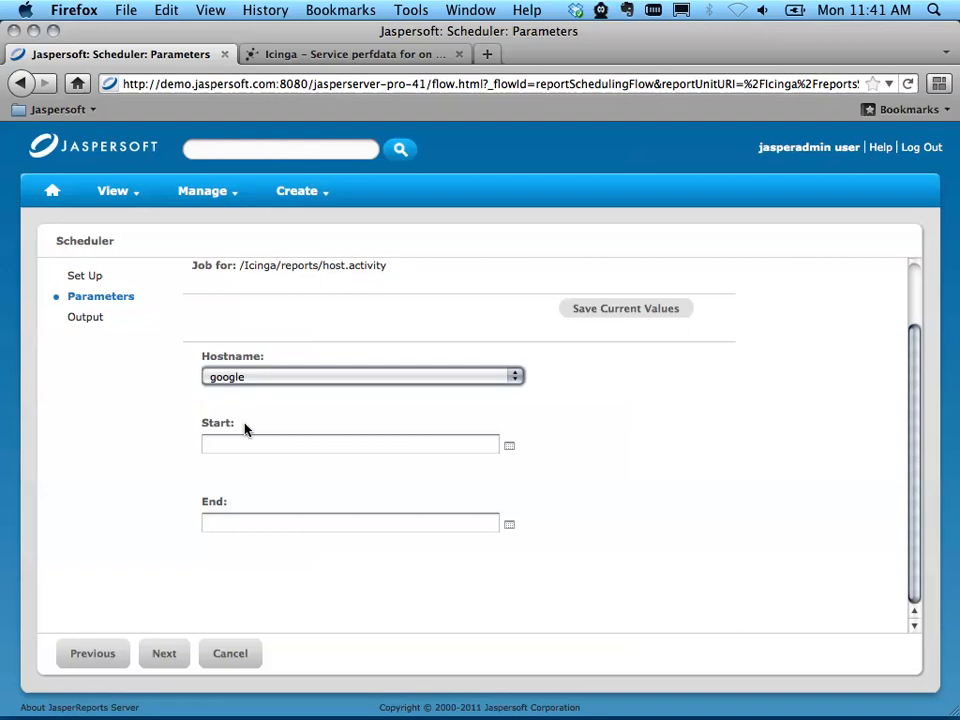
left_click(509, 448)
left_click(581, 519)
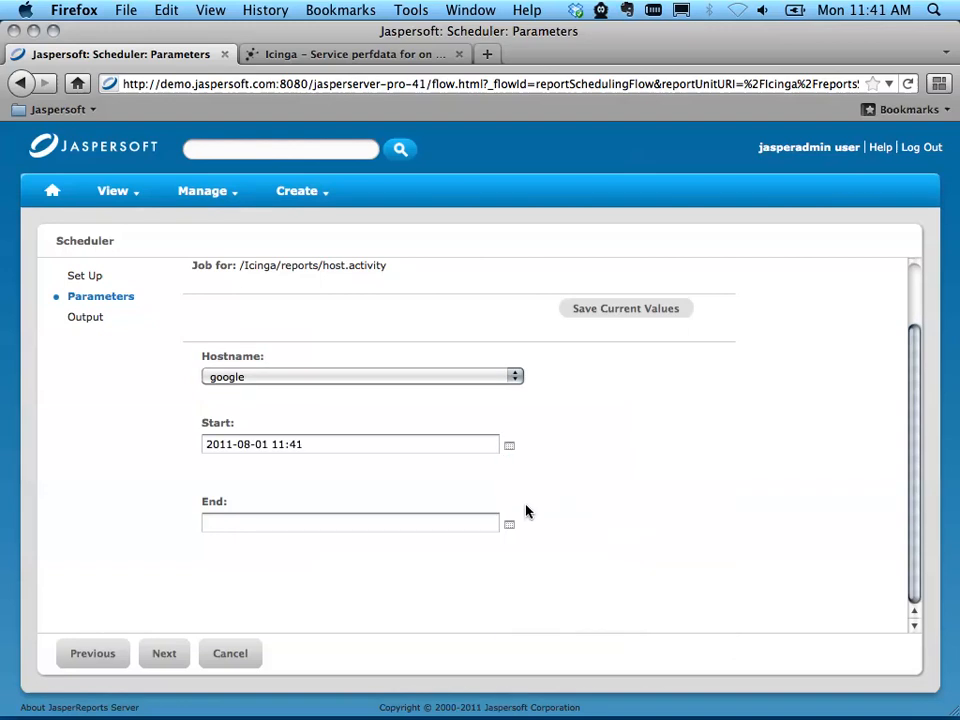
left_click(511, 524)
left_click(636, 627)
scroll(76, 450, "up", 3)
scroll(76, 450, "down", 3)
scroll(77, 460, "up", 3)
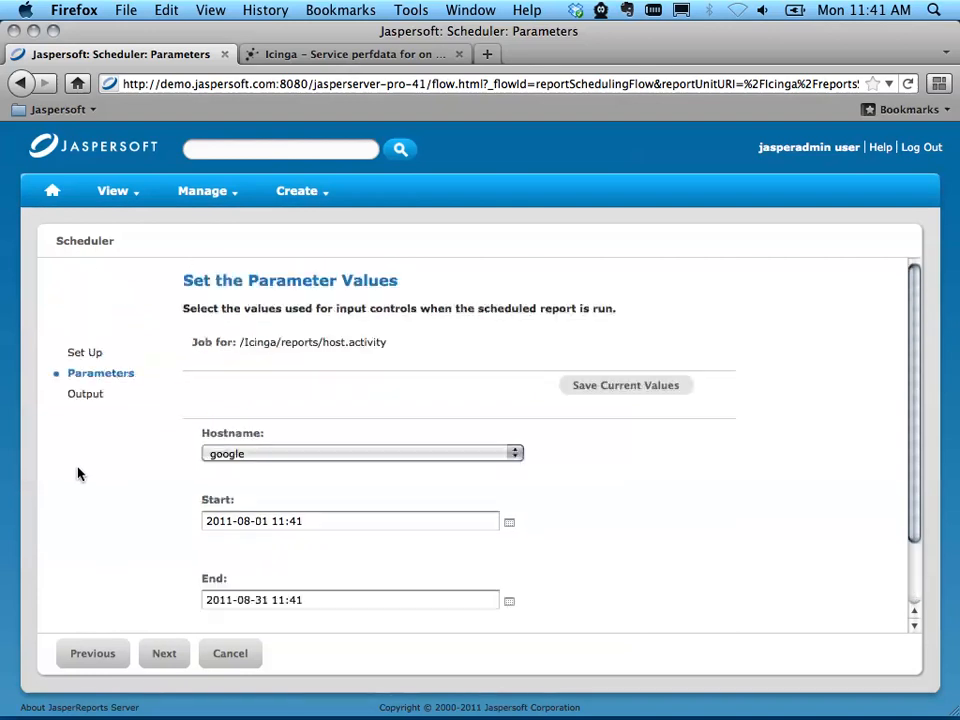
scroll(80, 473, "down", 3)
scroll(154, 527, "up", 3)
left_click(164, 664)
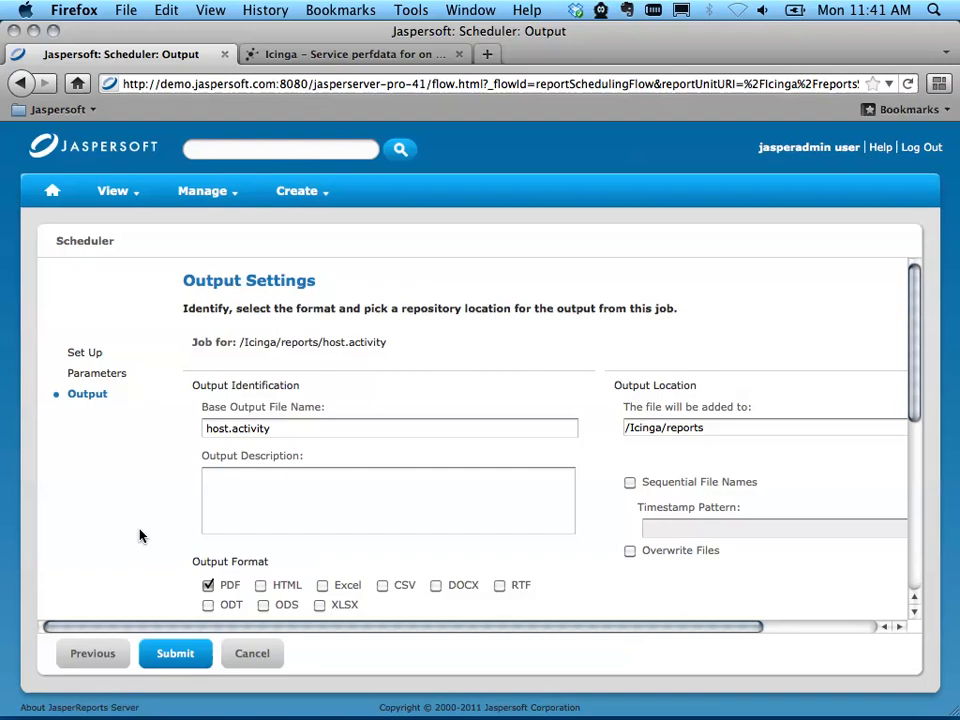
Step: Fill in the email notification with the recipient's e-mail, subject "Activity Report" and message "This is the weekly activity report"
scroll(140, 536, "down", 3)
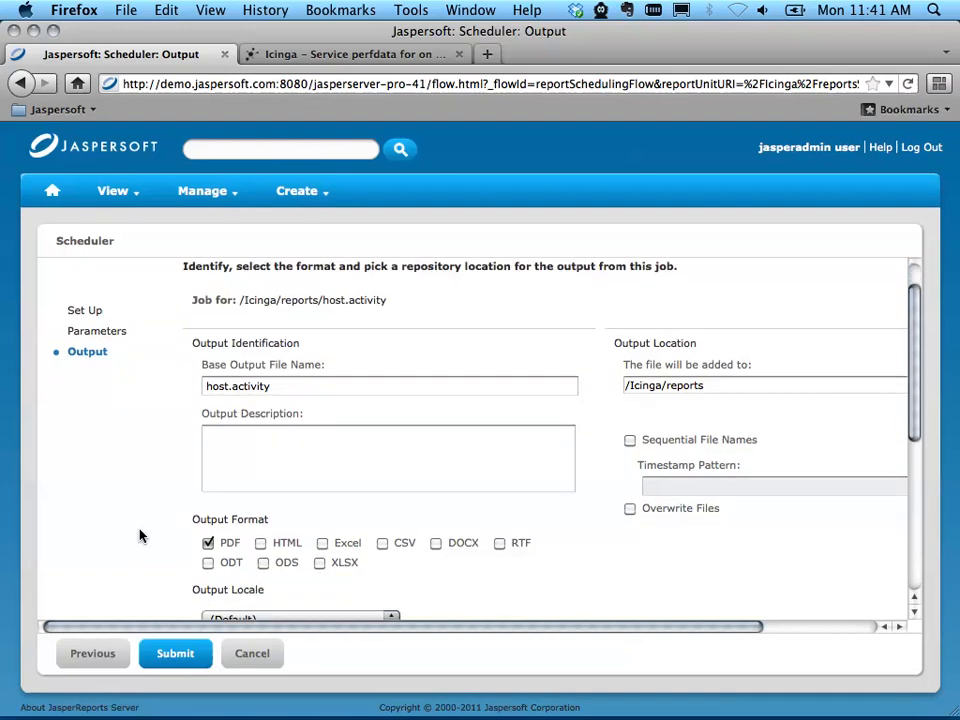
scroll(140, 536, "up", 2)
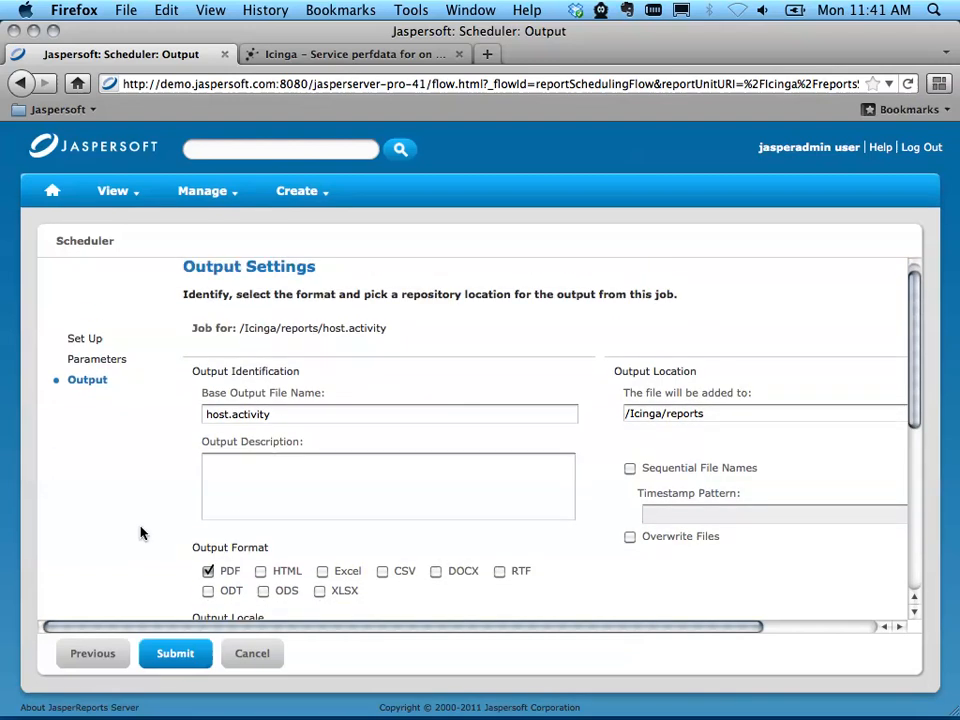
scroll(140, 536, "down", 5)
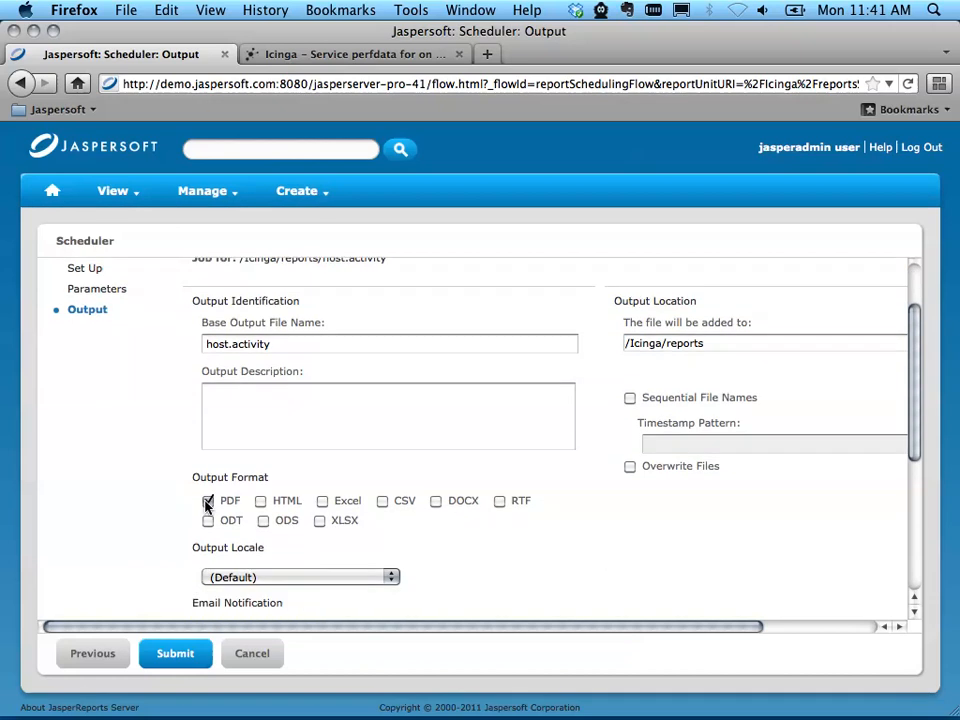
scroll(189, 508, "down", 8)
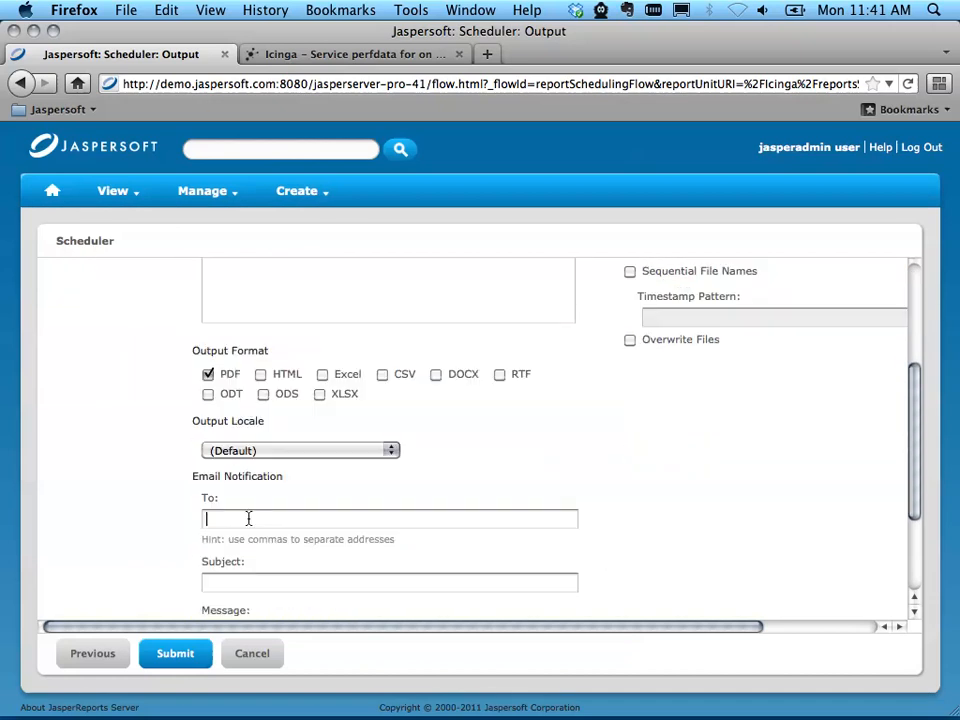
key("Tab")
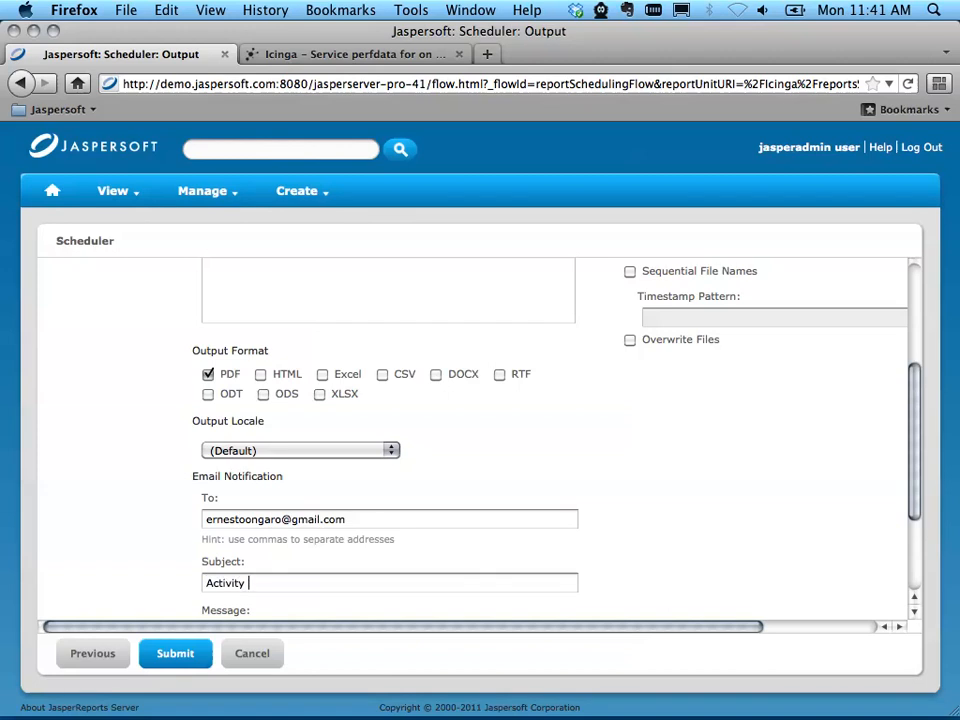
key("Tab")
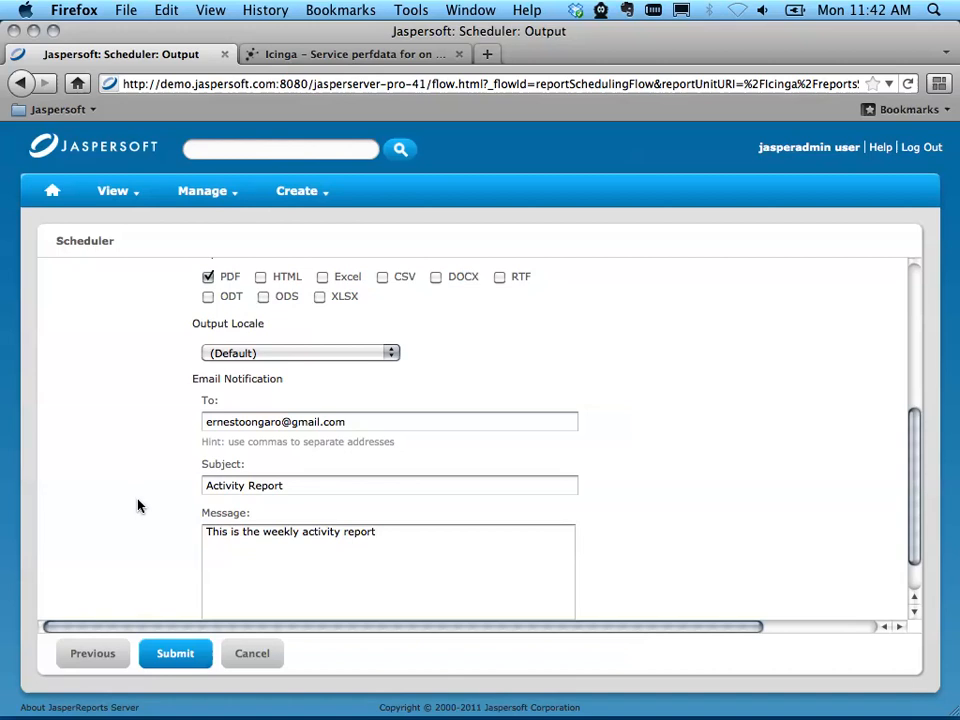
Step: Review the job's output settings and enable attaching the report files to the email notification
scroll(138, 505, "up", 5)
scroll(138, 508, "down", 4)
scroll(138, 509, "up", 3)
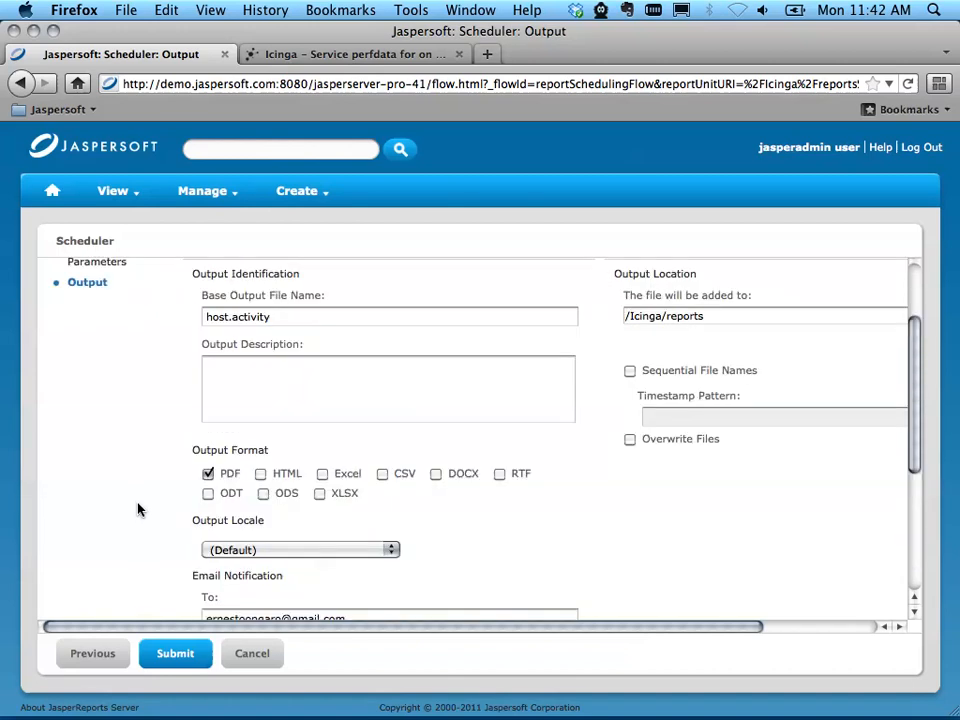
scroll(137, 508, "down", 5)
left_click(208, 589)
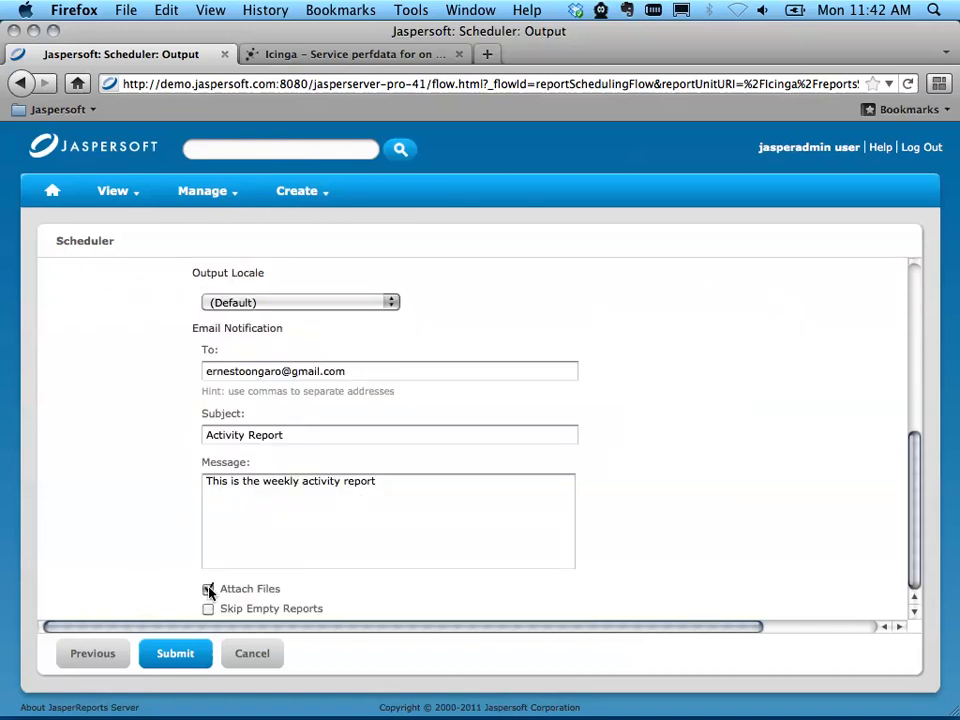
scroll(161, 553, "up", 2)
scroll(166, 588, "up", 10)
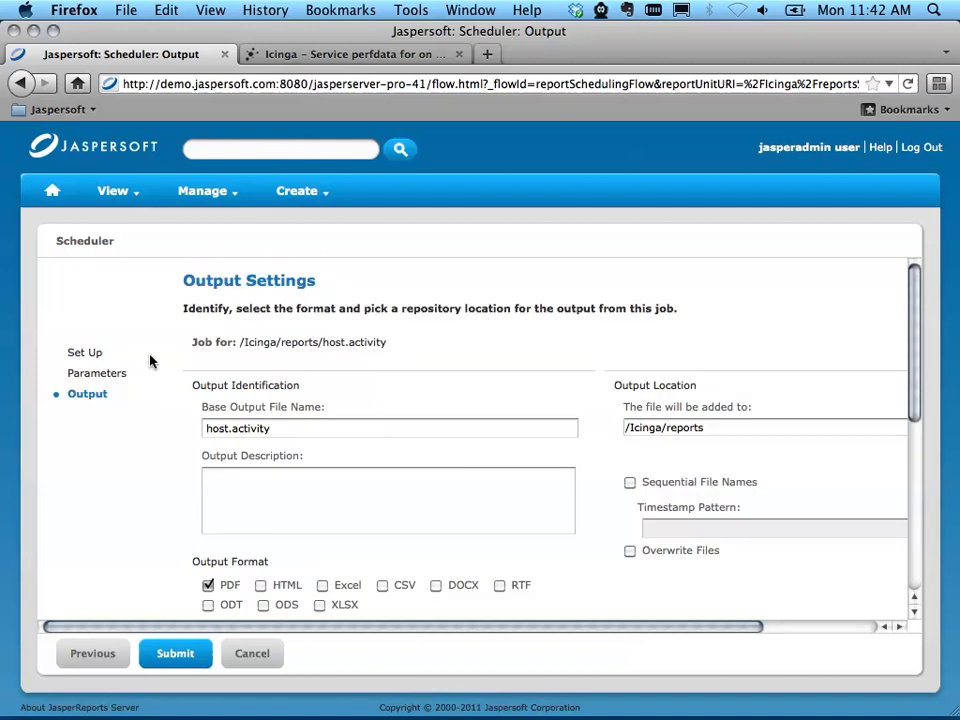
Step: Open the host.availability report from the repository and examine the hostname choices in its pop-up input controls
left_click(118, 192)
left_click(133, 247)
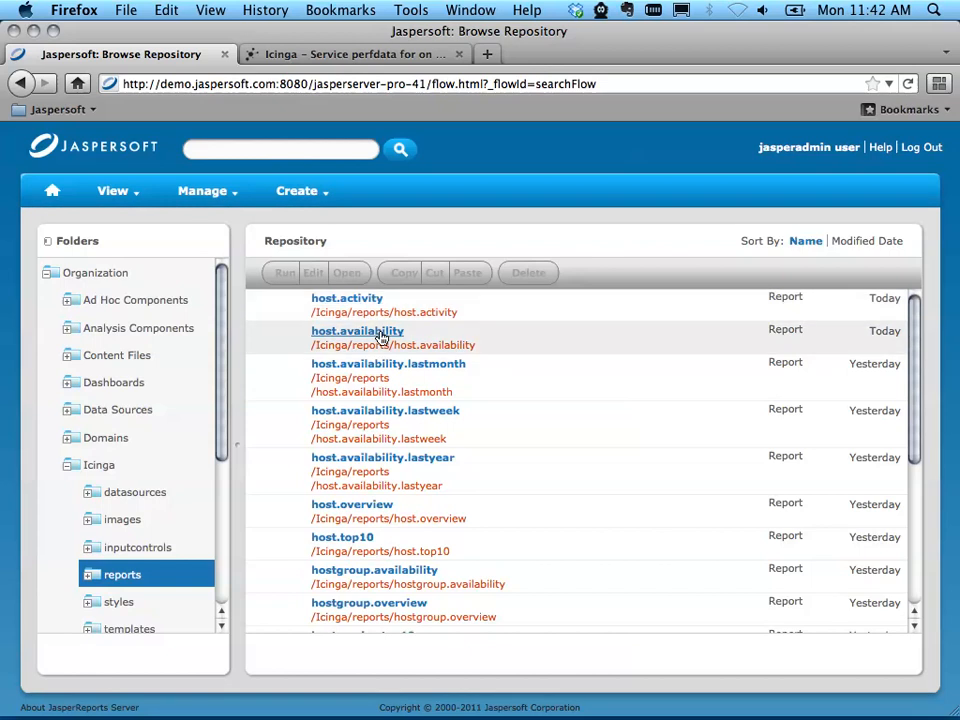
left_click(381, 337)
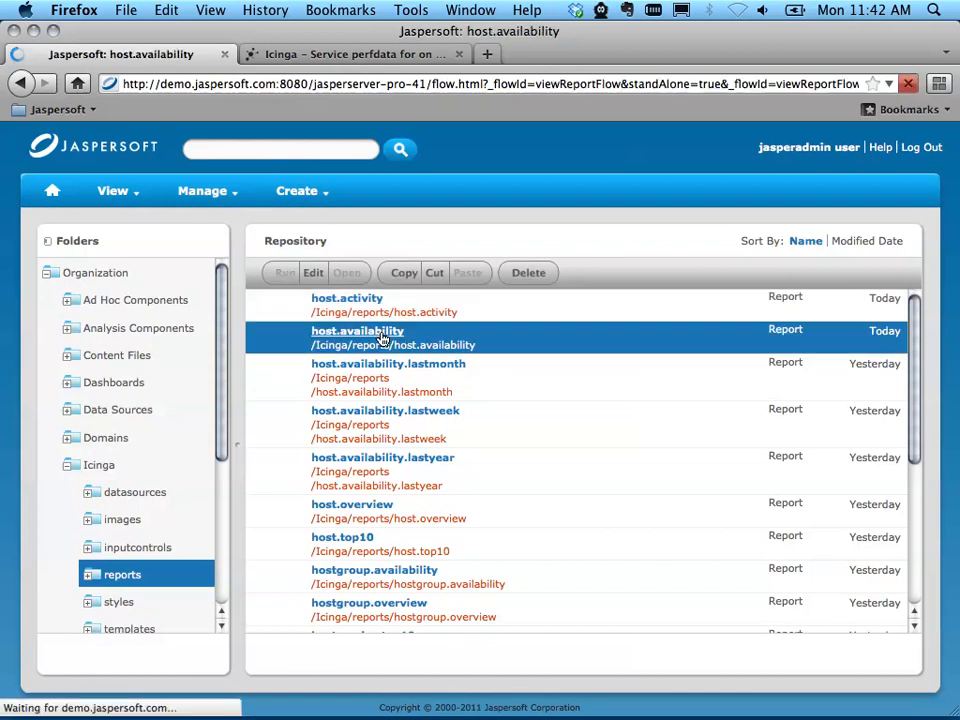
left_click(376, 318)
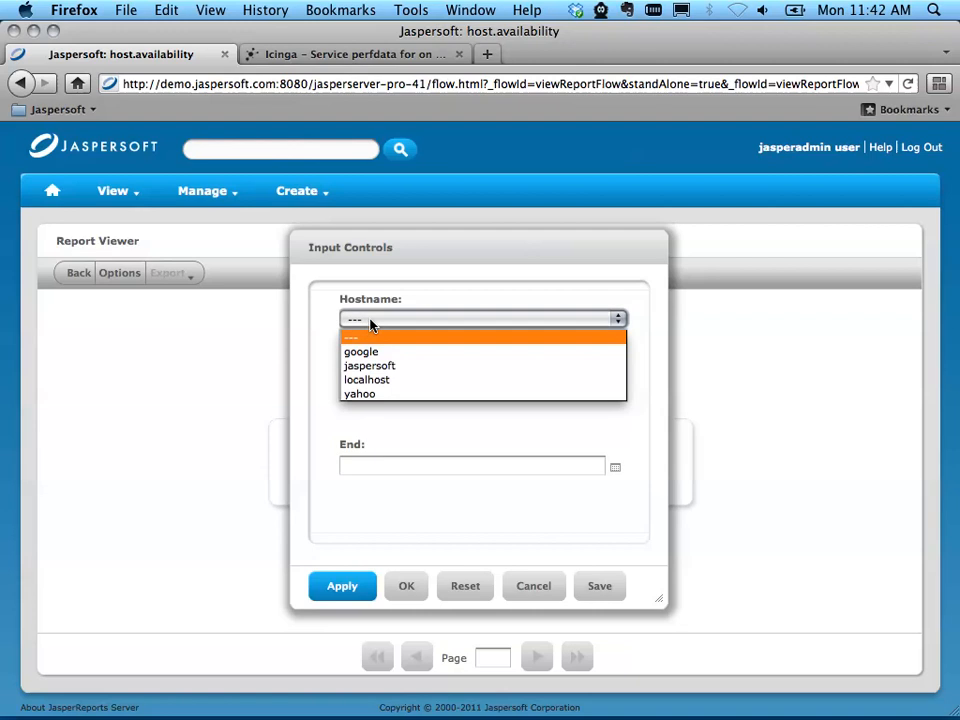
left_click(371, 324)
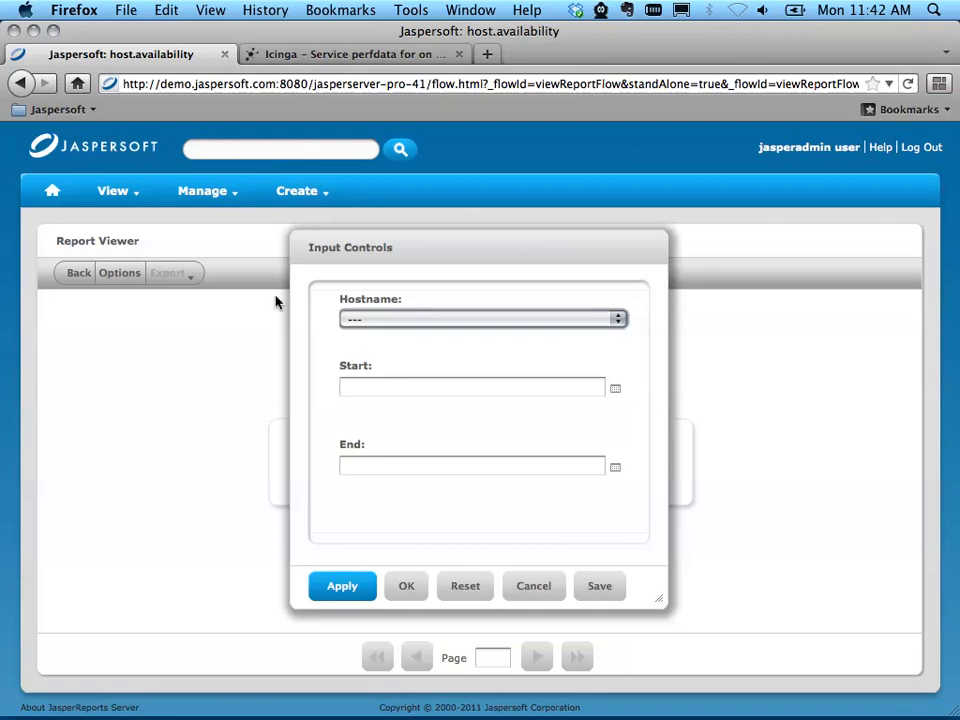
left_click_drag(449, 268, 418, 255)
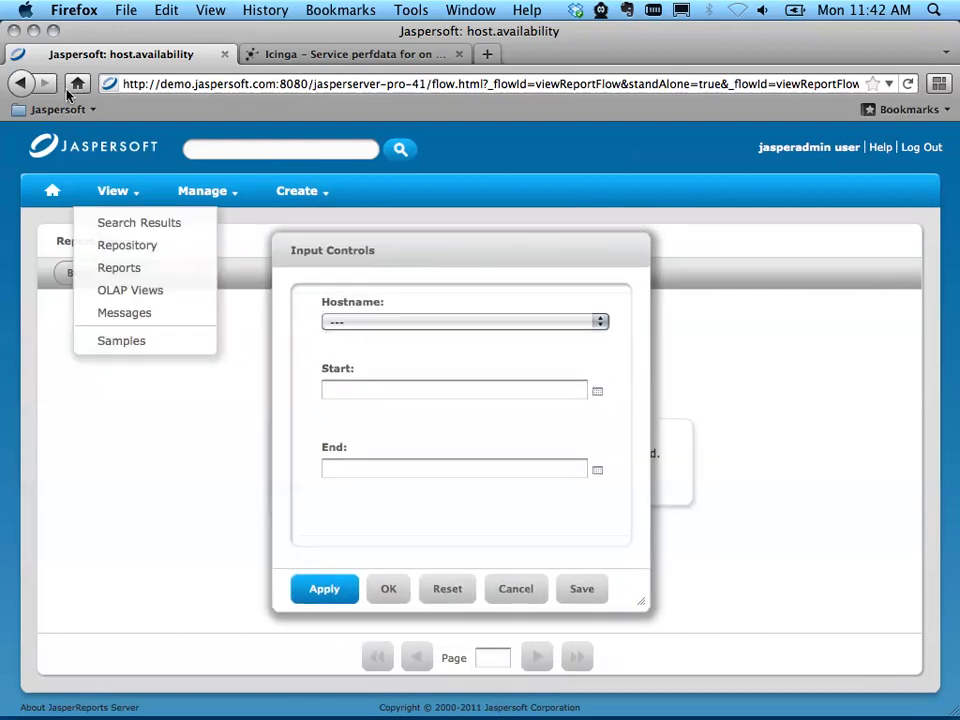
Step: Edit the host.availability report in the repository so its input controls use the In Page display mode, and submit the change
left_click(77, 273)
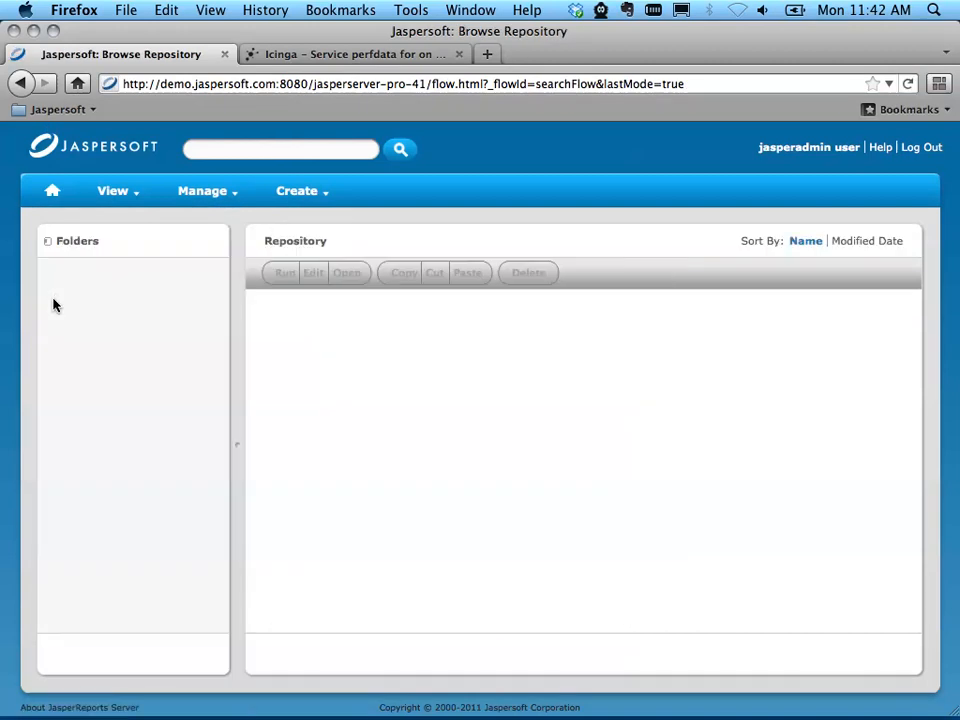
right_click(379, 336)
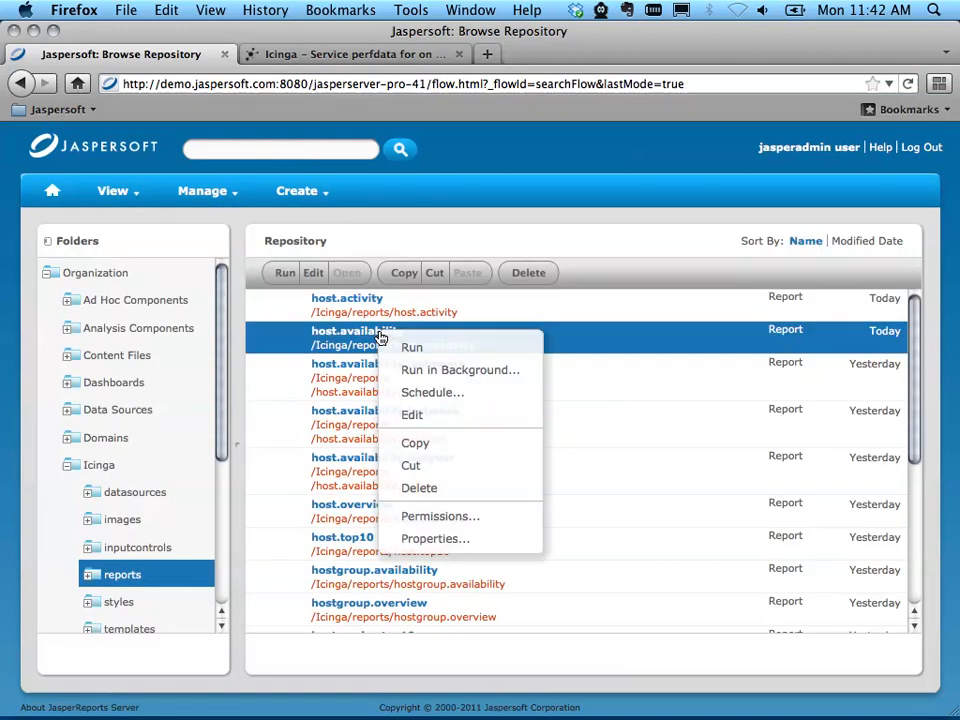
left_click(440, 414)
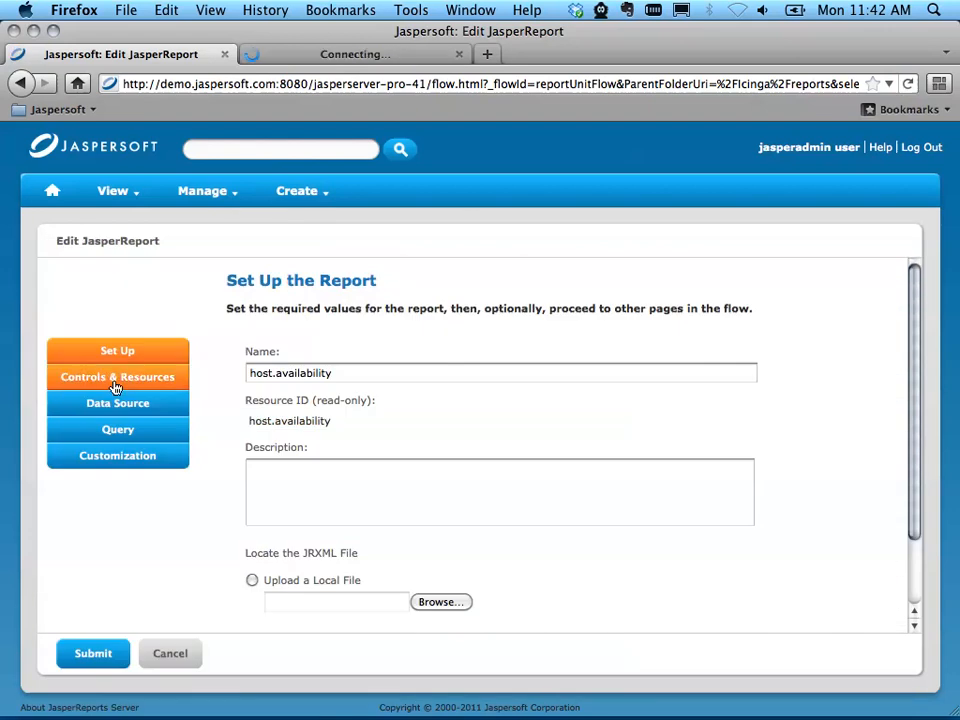
left_click(116, 387)
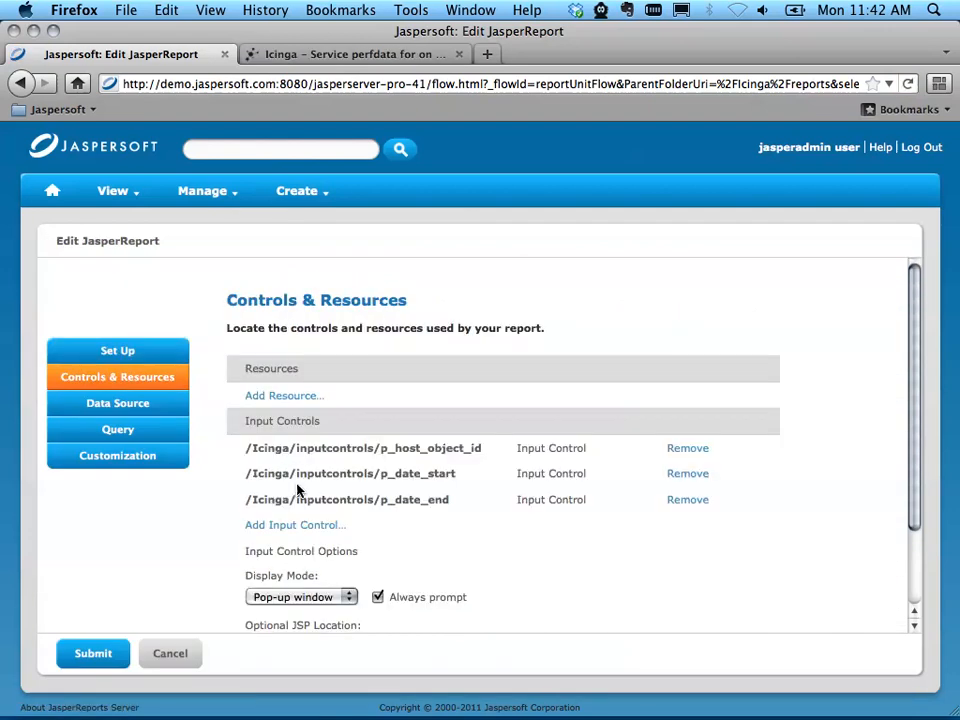
scroll(201, 549, "down", 3)
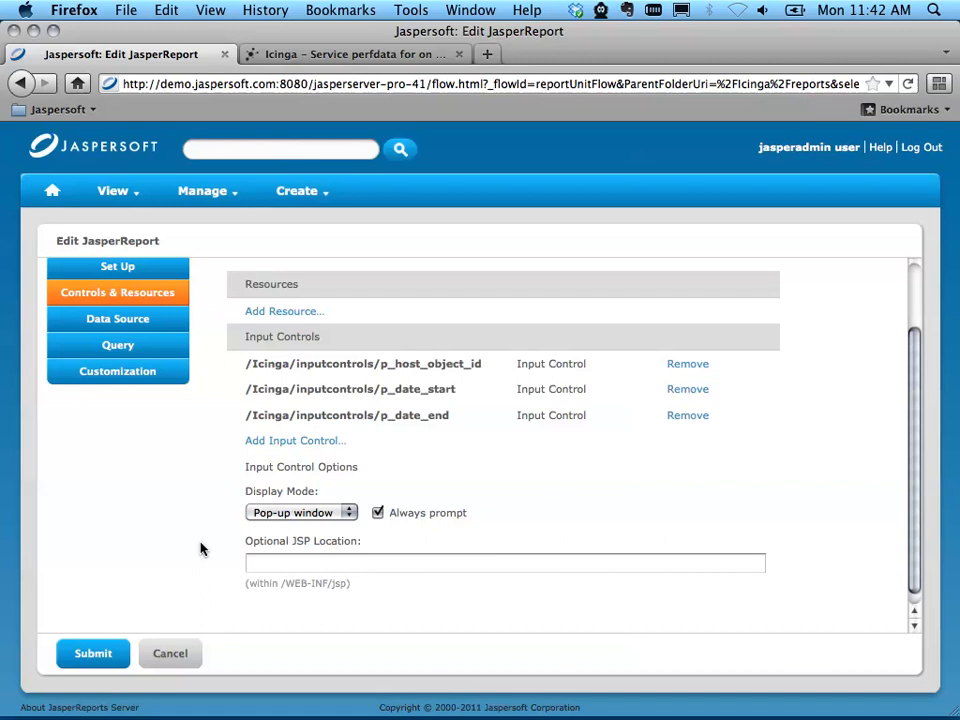
left_click(314, 513)
left_click(298, 571)
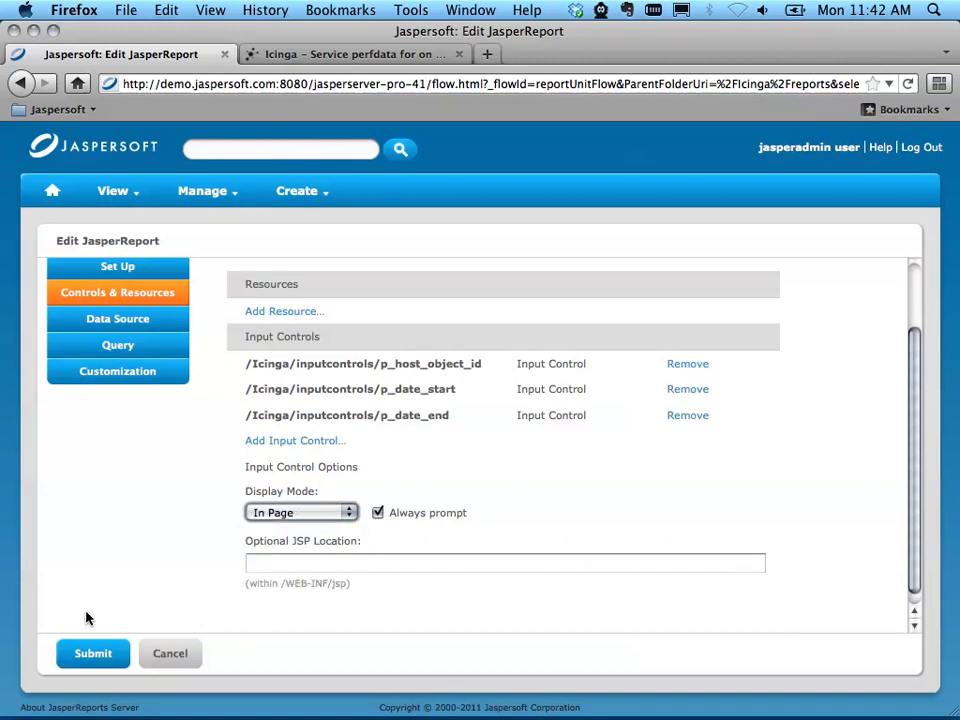
left_click(94, 651)
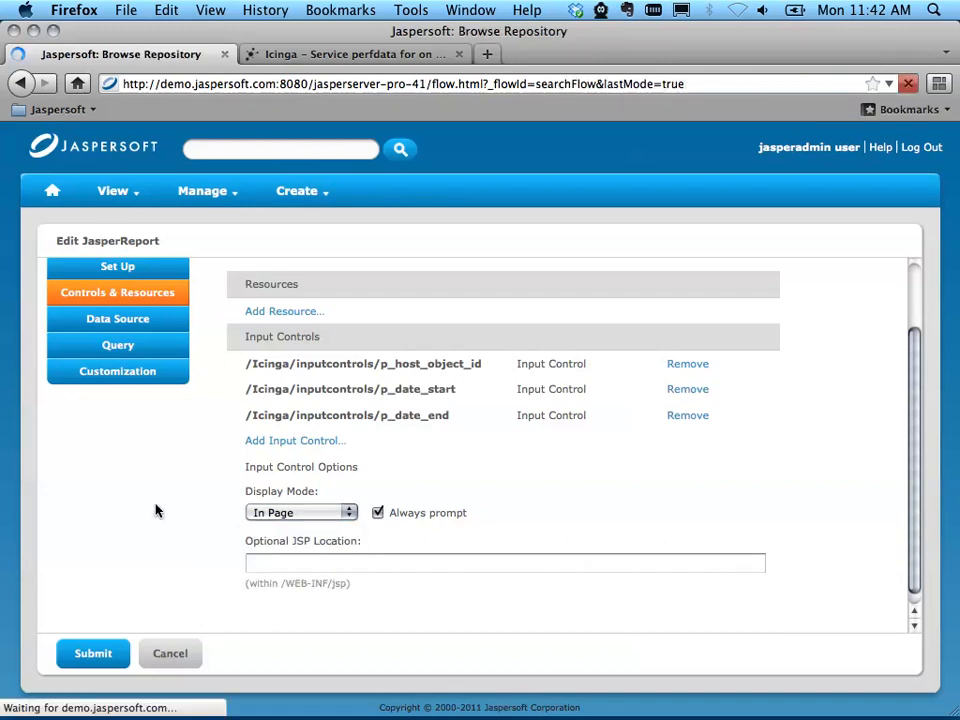
left_click(372, 332)
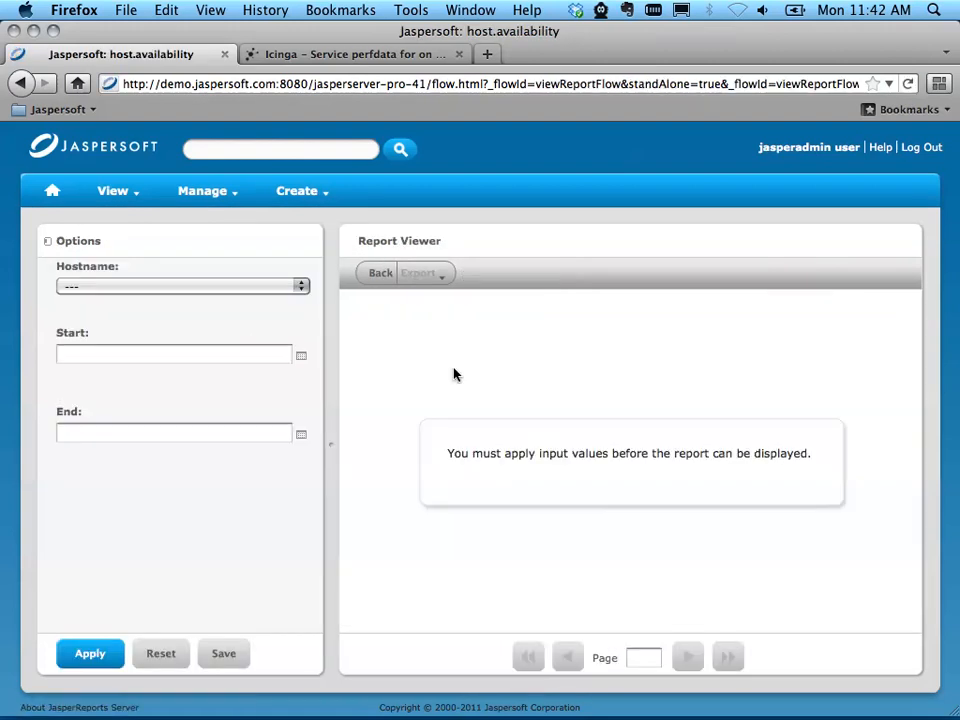
left_click(139, 285)
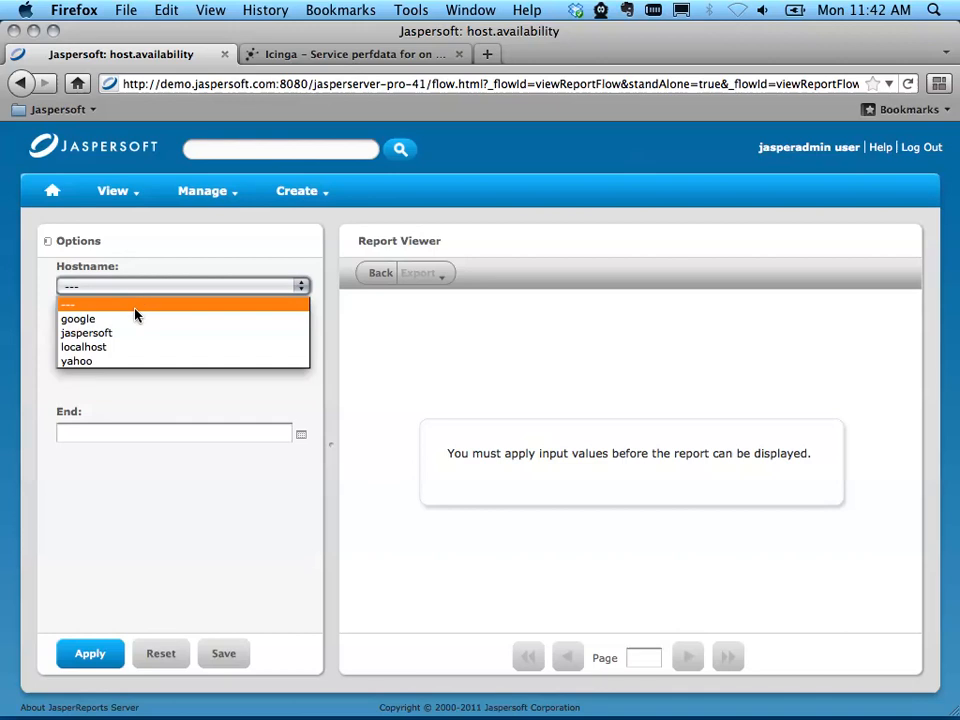
left_click(125, 320)
left_click(301, 355)
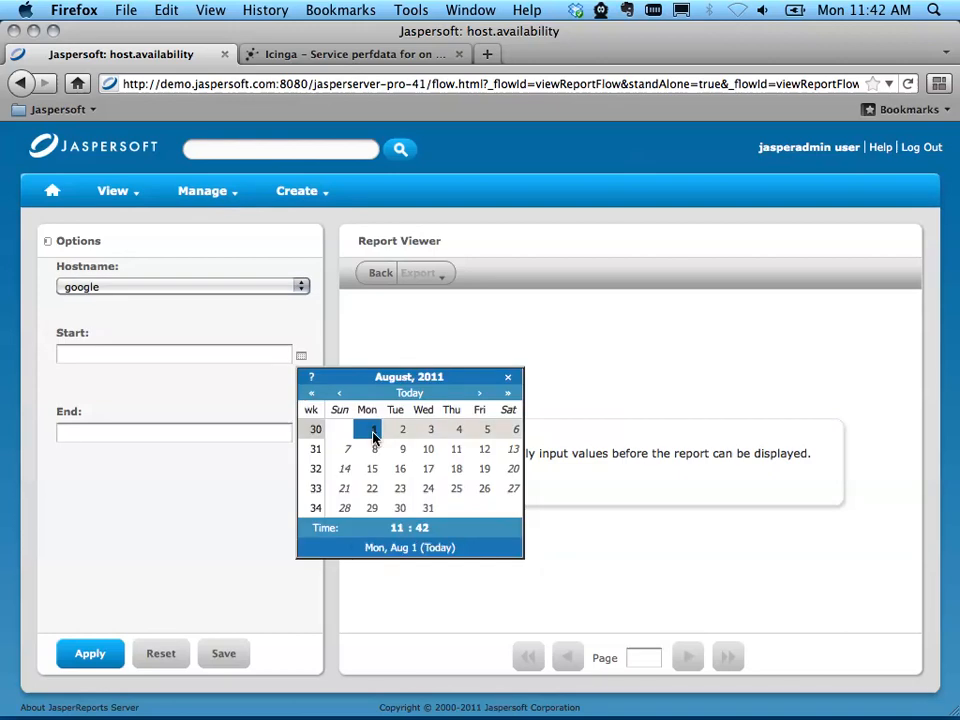
left_click(373, 432)
left_click(301, 435)
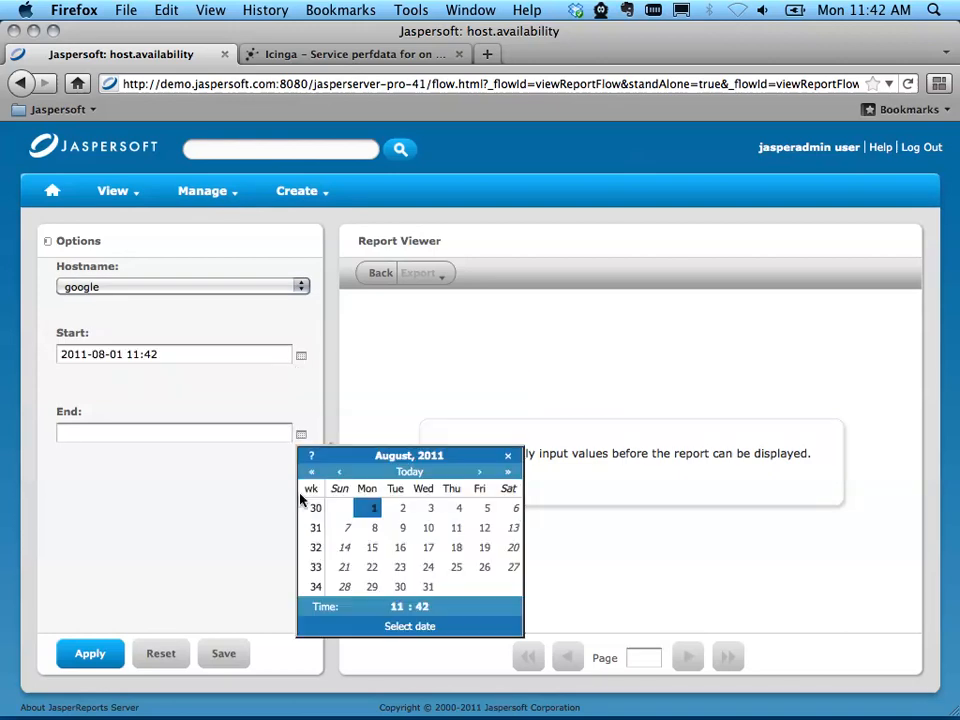
left_click(371, 532)
left_click(115, 662)
scroll(559, 537, "down", 3)
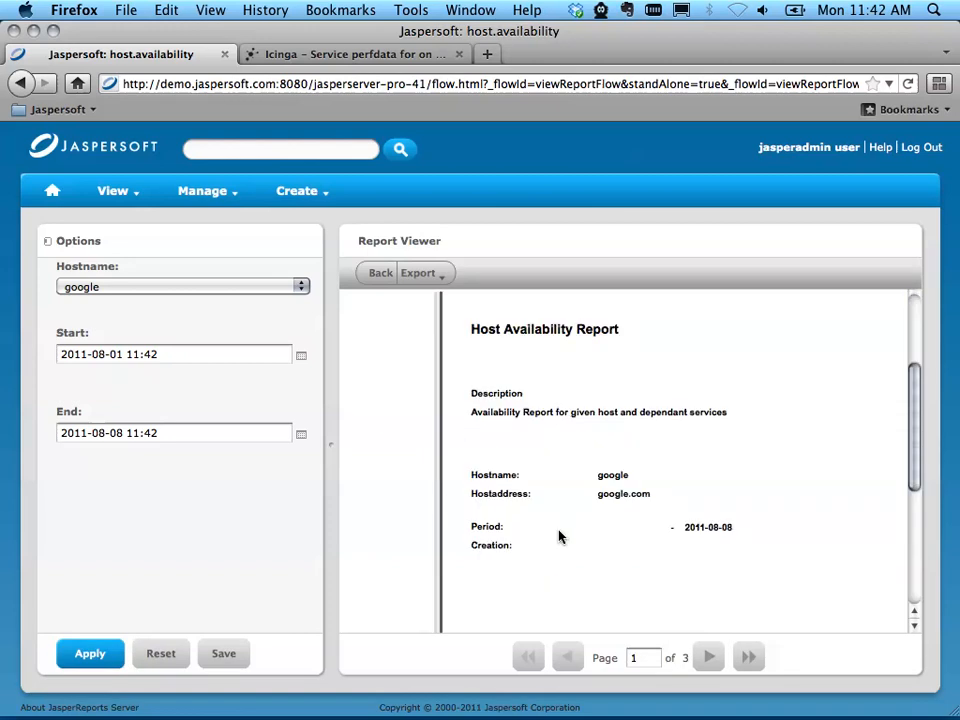
left_click(709, 657)
scroll(401, 413, "up", 3)
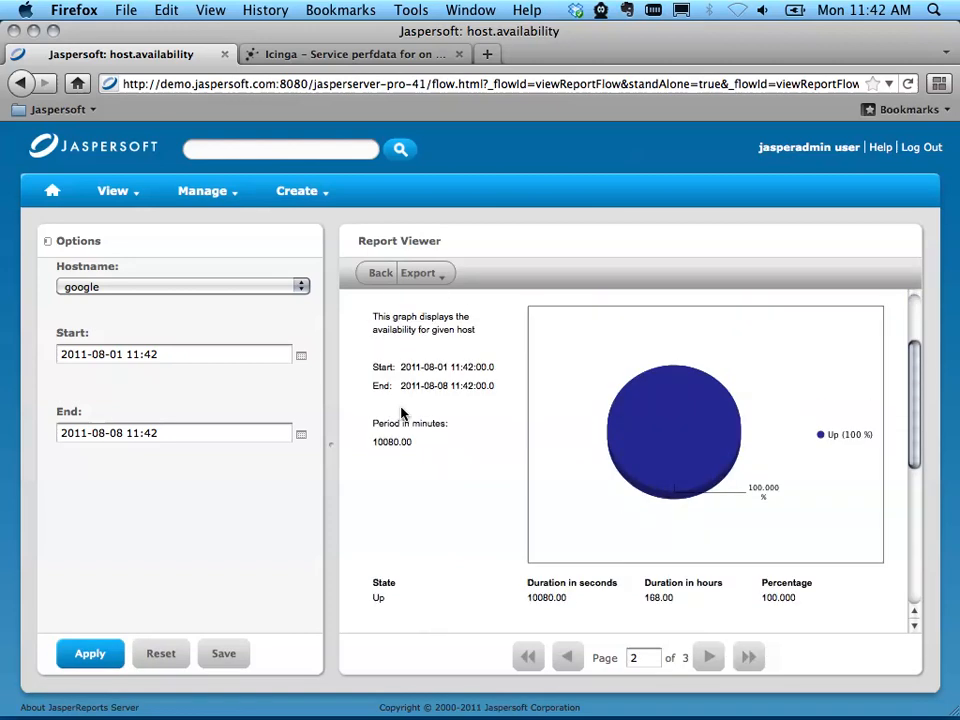
scroll(401, 413, "up", 1)
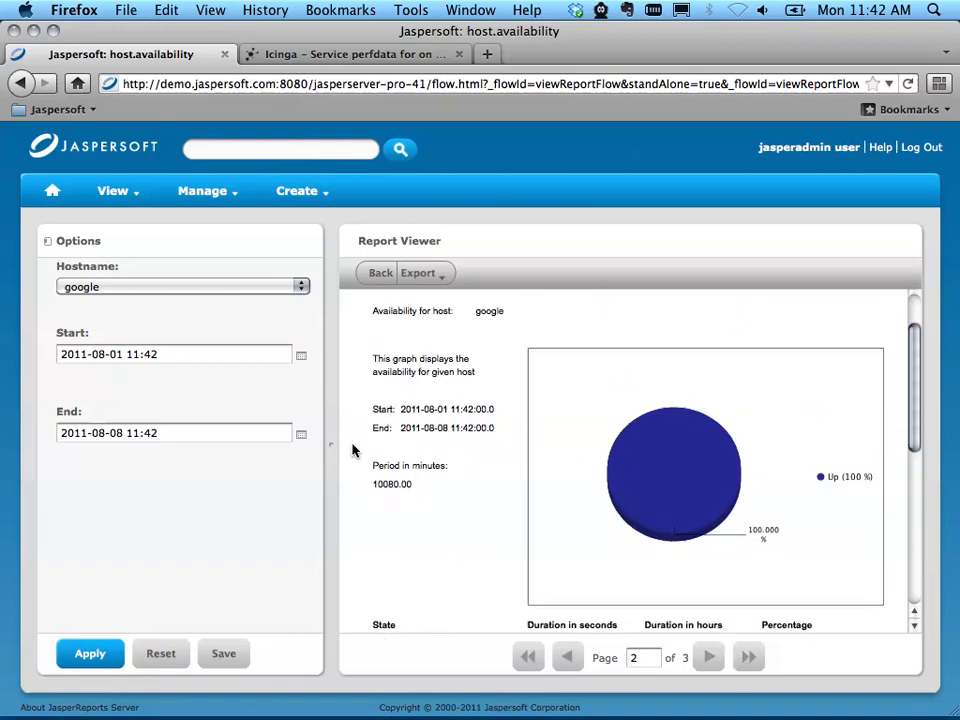
left_click(122, 433)
key("BackSpace")
type("7")
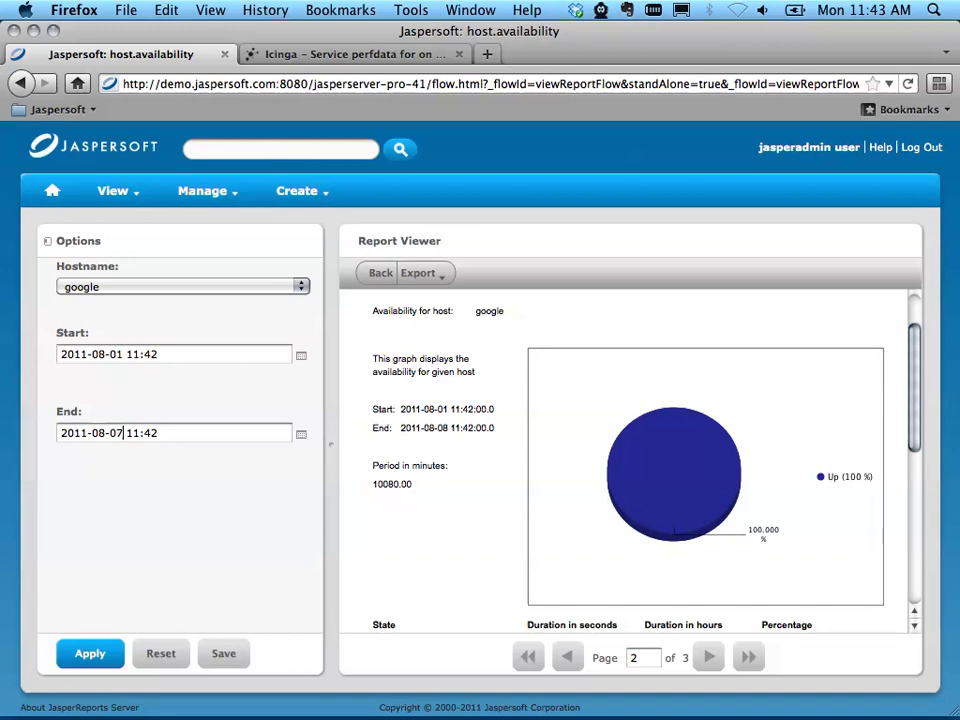
left_click(80, 664)
Step: Page through the rerun report and examine the availability chart and state durations on page 2
left_click(709, 658)
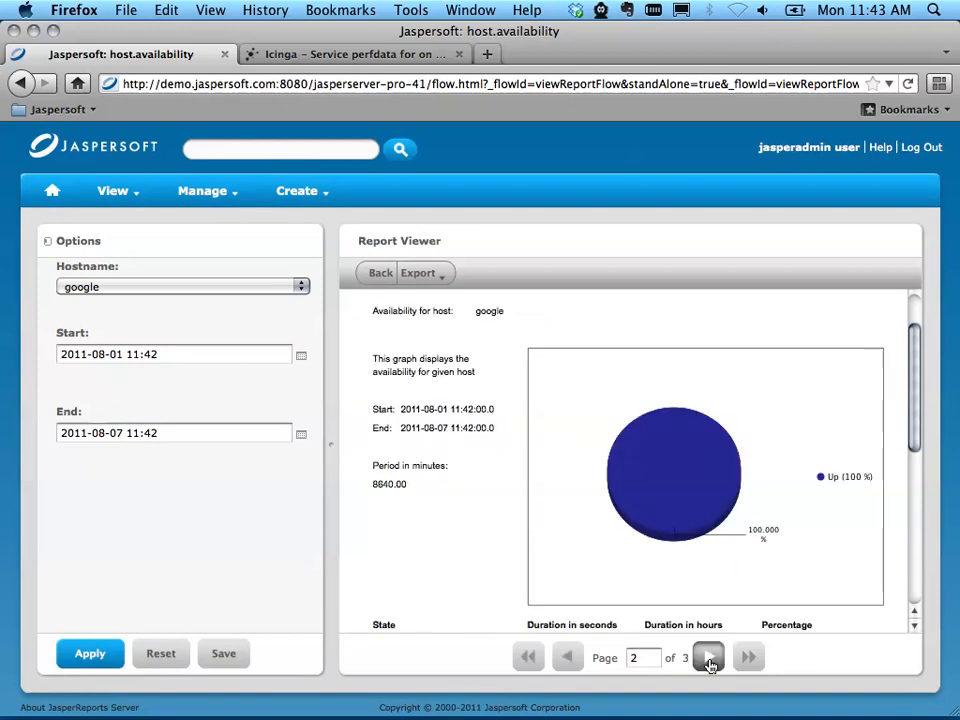
left_click(709, 658)
left_click(566, 657)
scroll(565, 563, "down", 3)
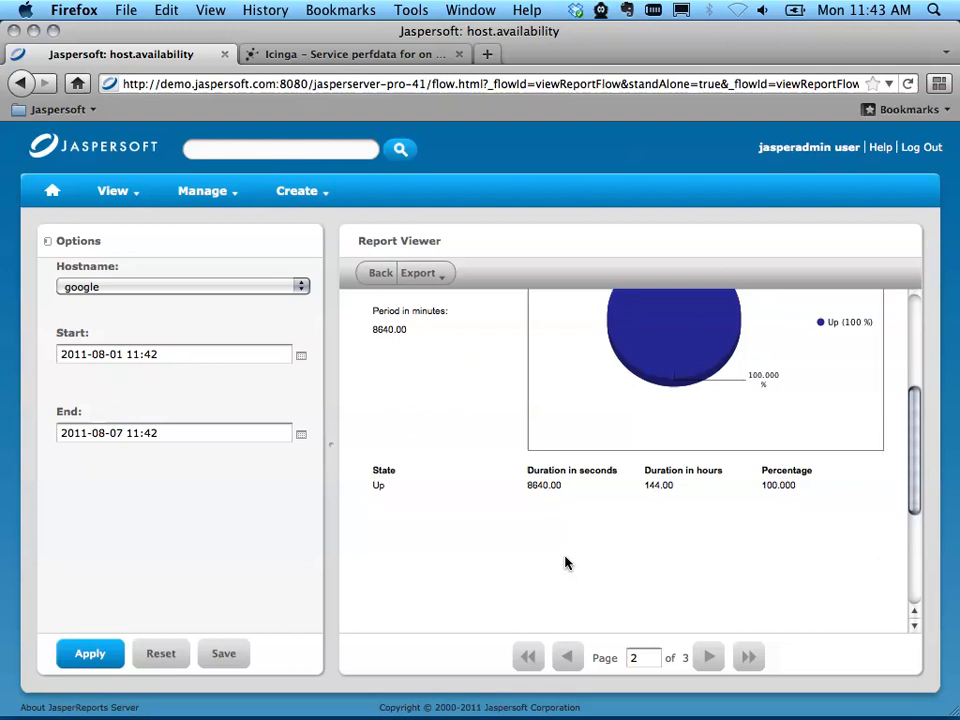
scroll(563, 563, "up", 4)
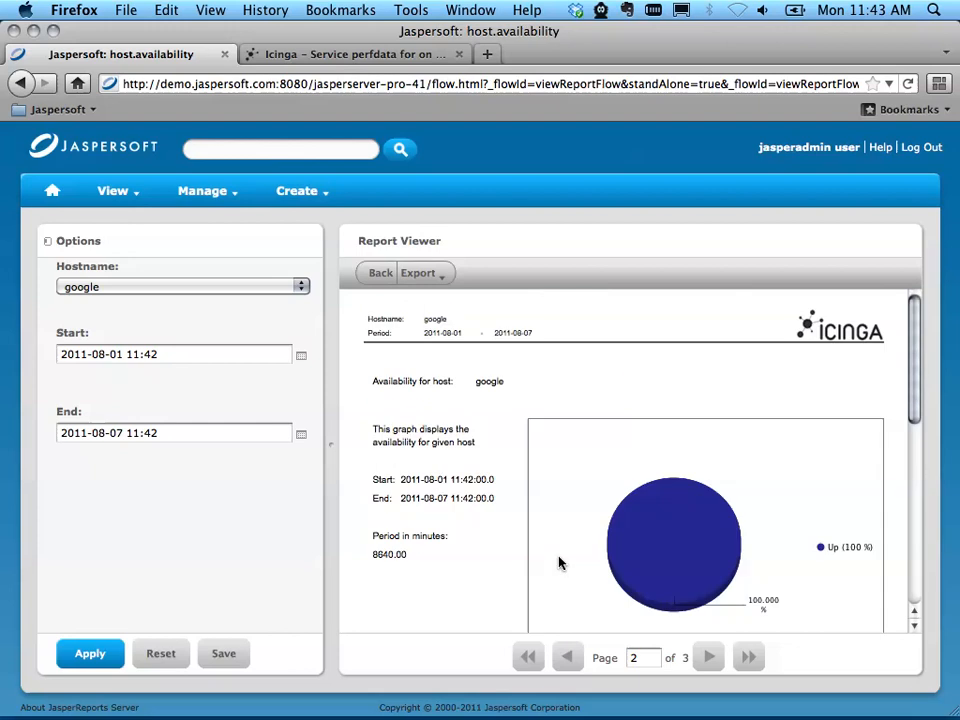
left_click(429, 272)
Step: Return to the report's cover page and examine its description, host details, period and creation fields
left_click(565, 656)
scroll(467, 481, "down", 2)
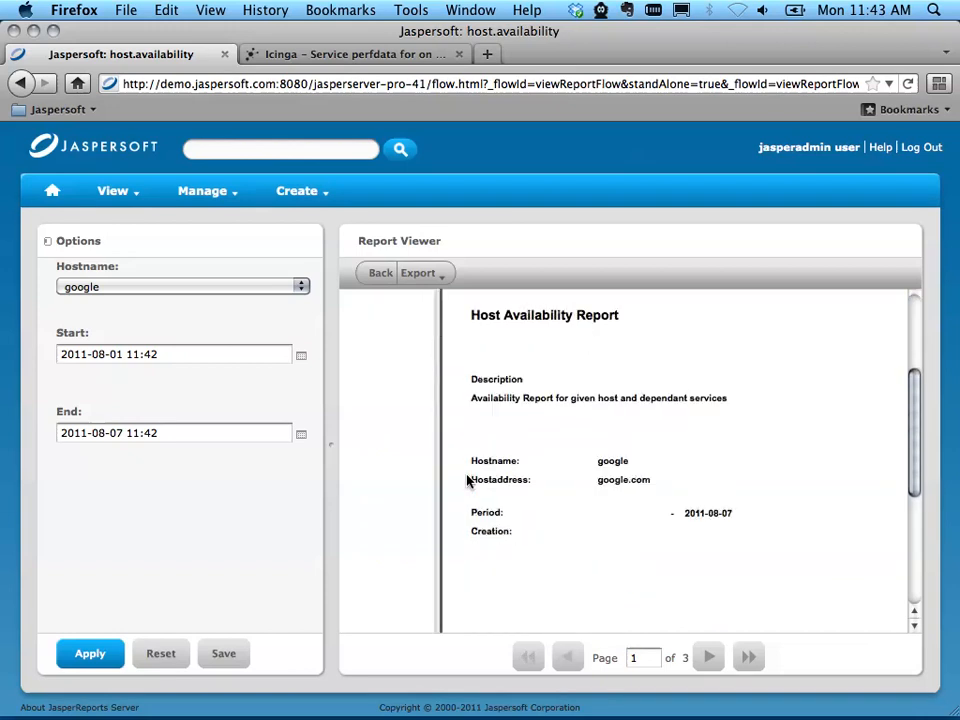
scroll(467, 481, "down", 1)
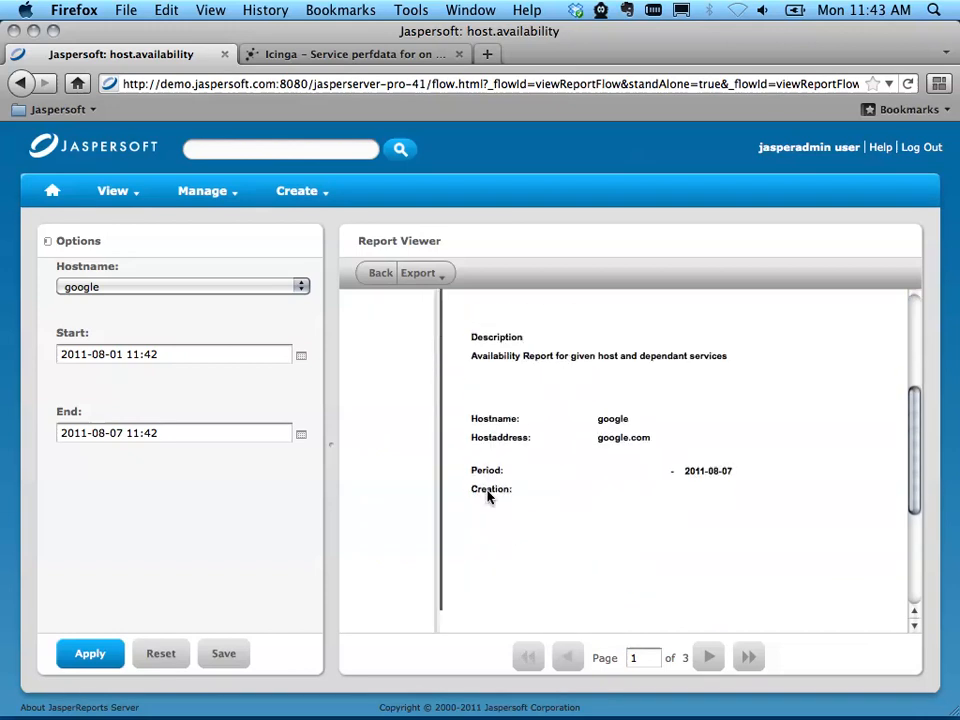
scroll(488, 495, "up", 4)
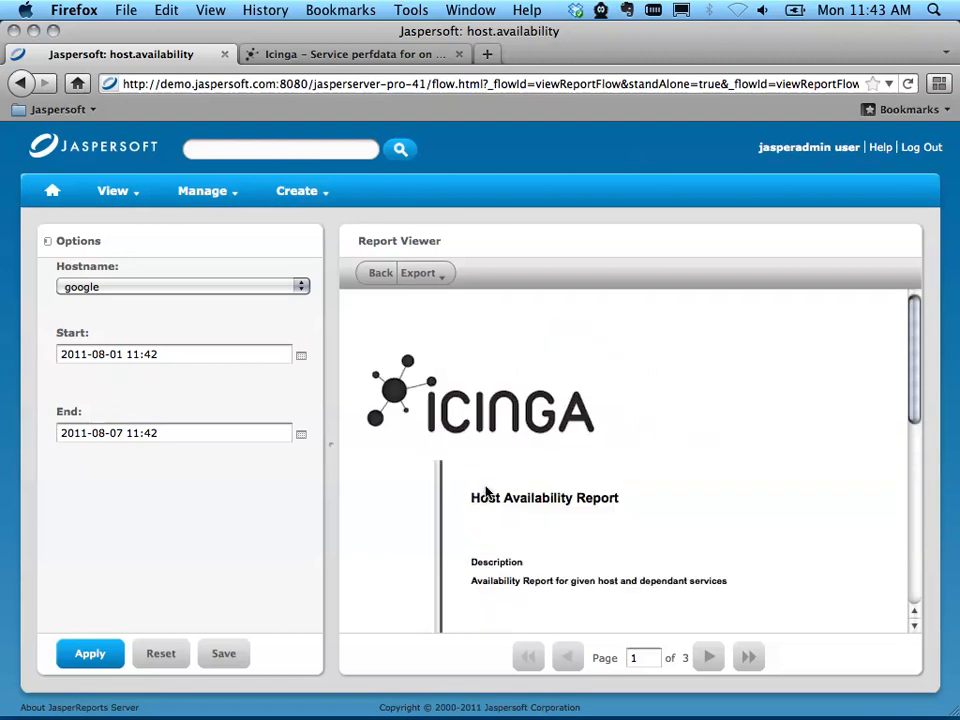
scroll(484, 515, "down", 2)
scroll(484, 515, "up", 1)
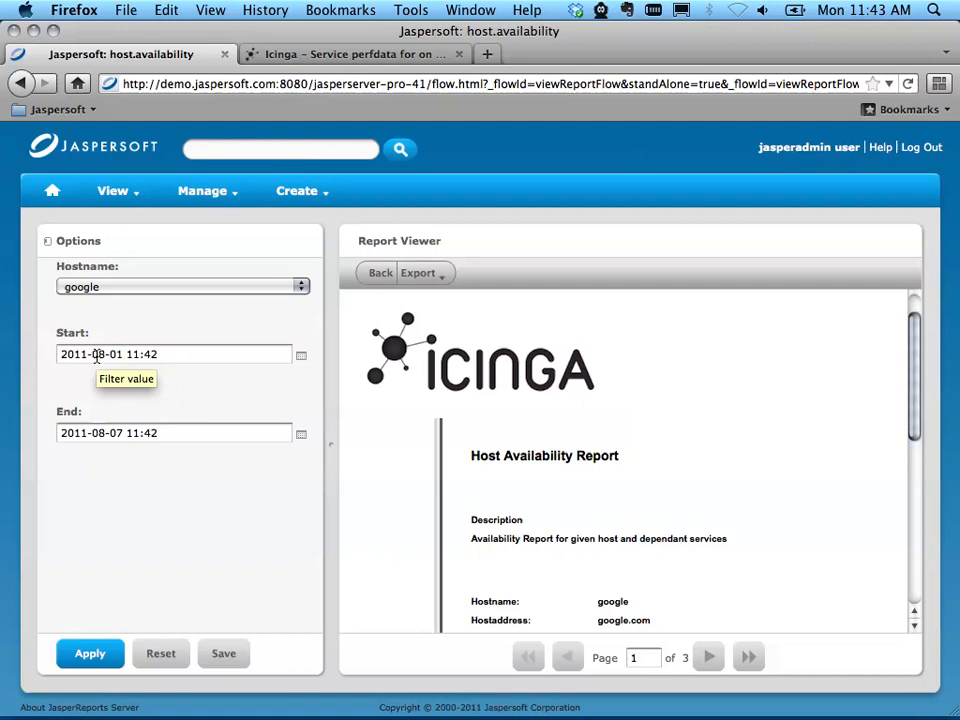
scroll(540, 515, "down", 2)
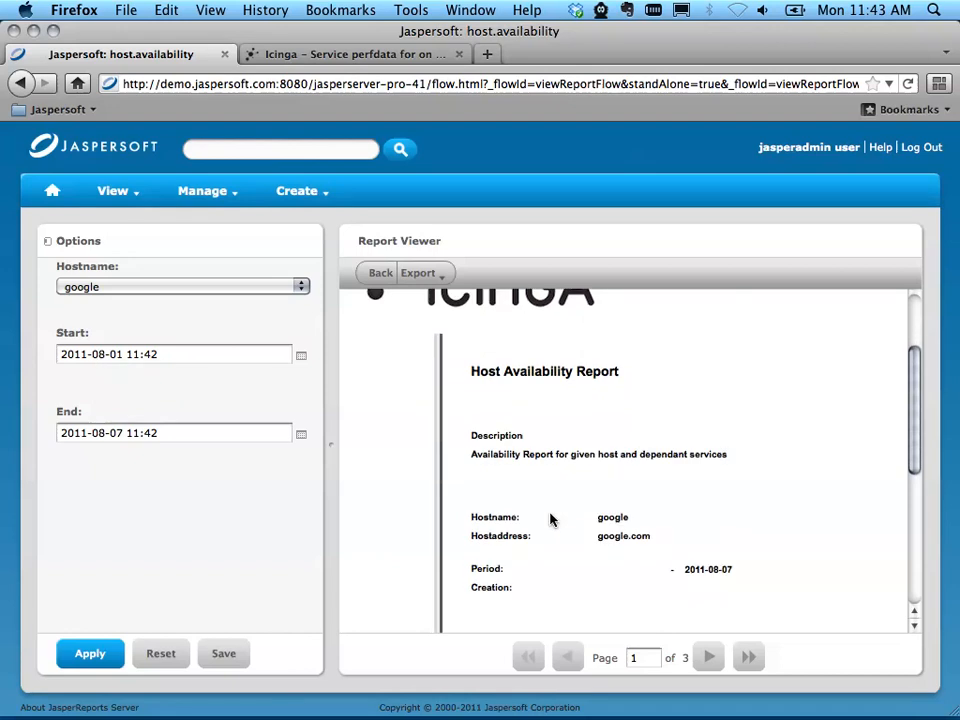
scroll(548, 569, "down", 1)
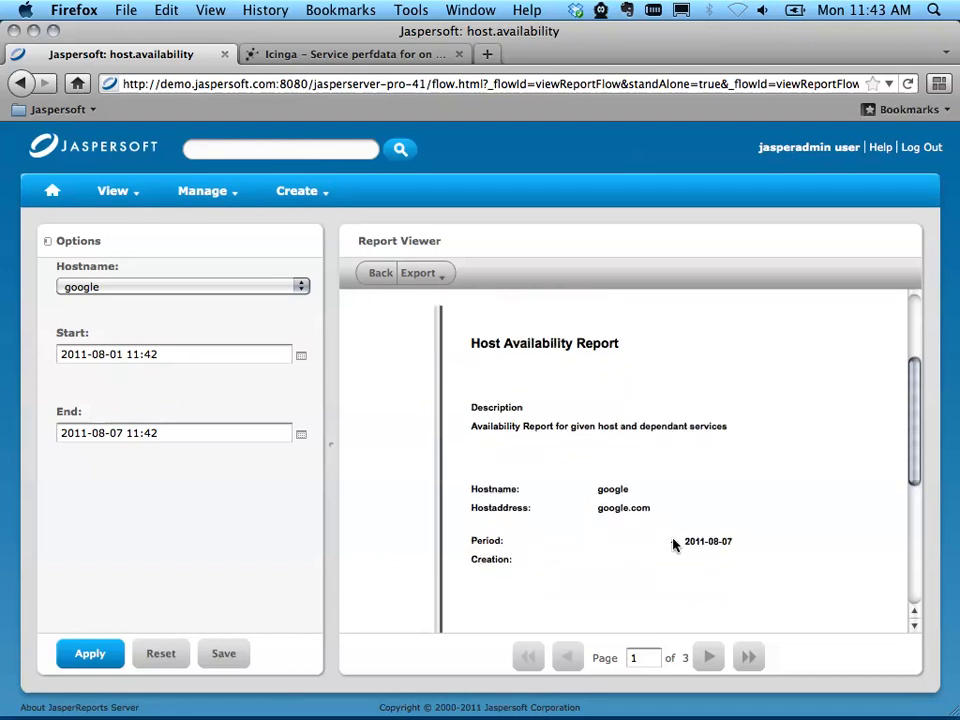
scroll(510, 559, "down", 4)
scroll(510, 559, "up", 5)
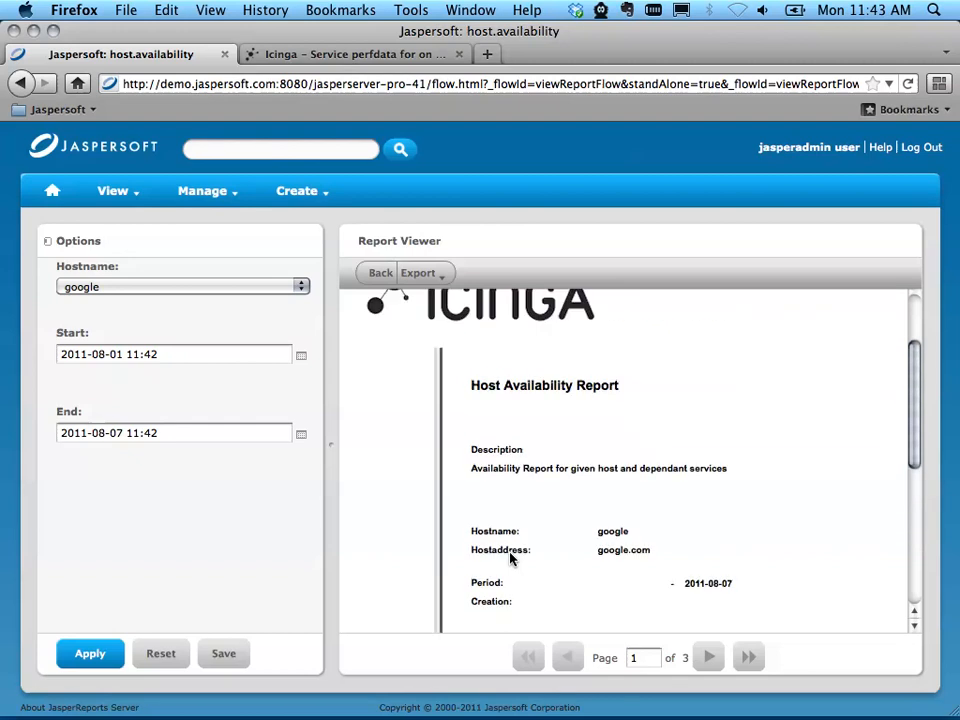
scroll(510, 559, "down", 3)
scroll(493, 519, "up", 2)
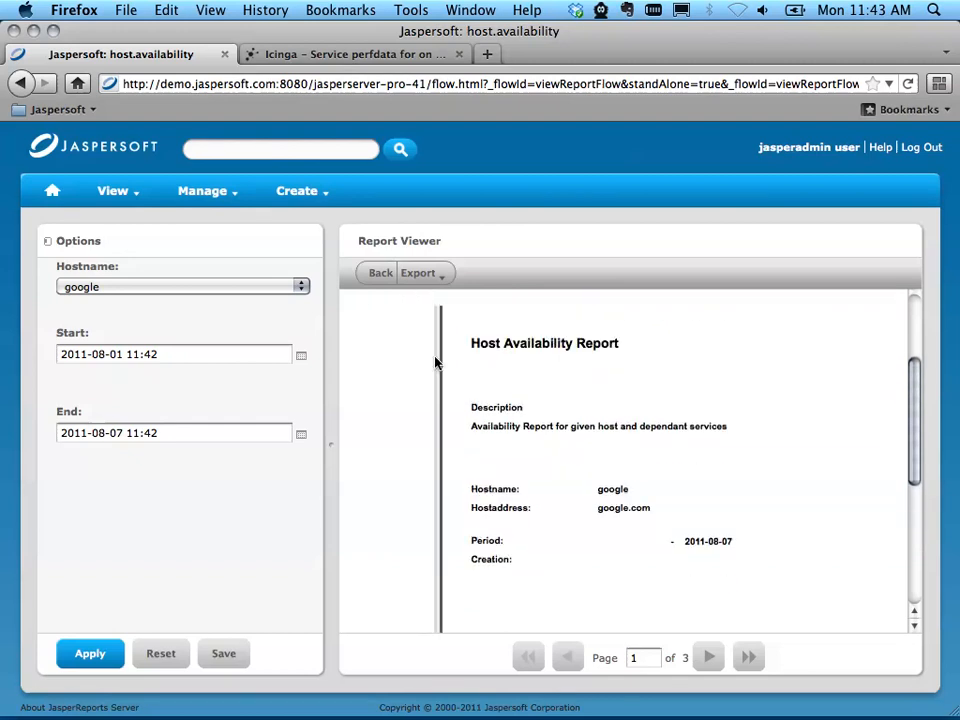
Step: Export the host availability report as a PDF
left_click(432, 279)
left_click(420, 301)
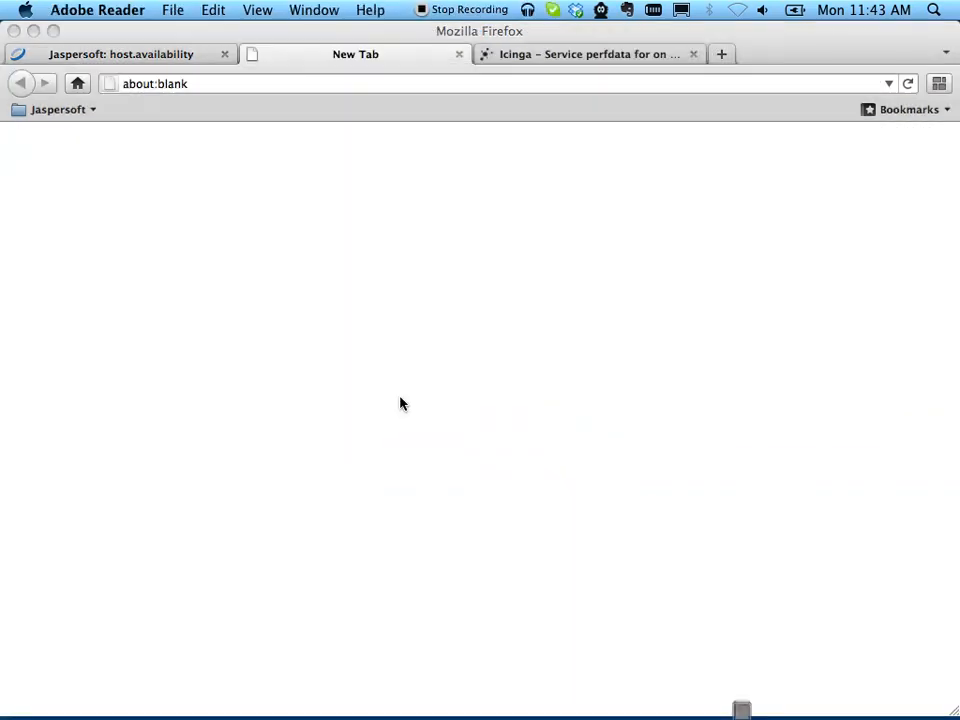
Step: Check the period dates on the exported PDF's cover page, and close the PDF and the downloads window
scroll(364, 418, "down", 6)
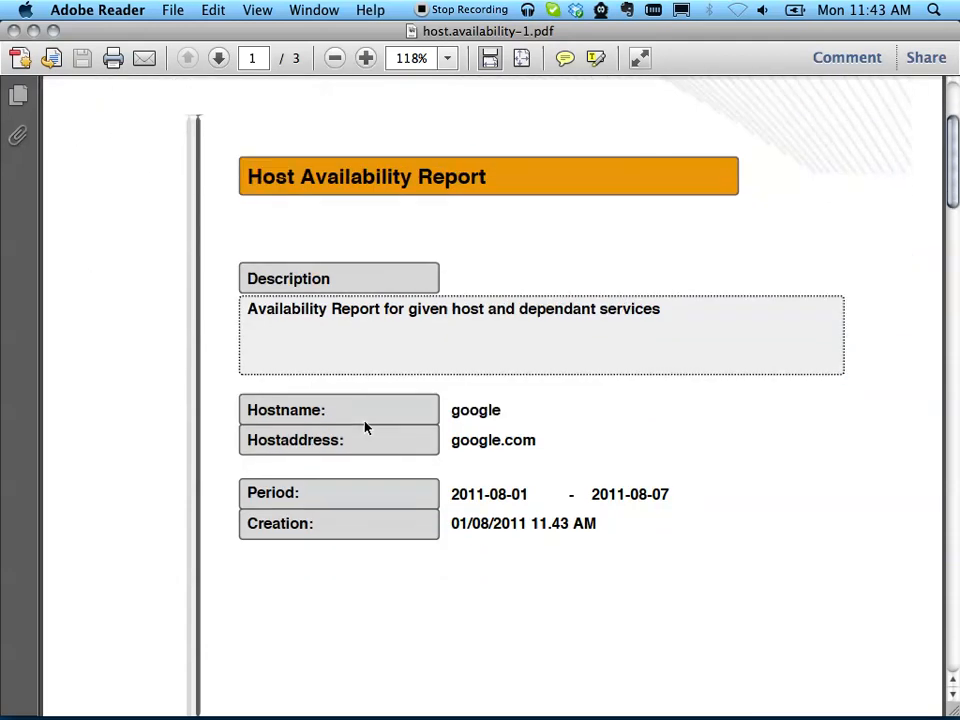
left_click_drag(451, 464, 712, 468)
left_click(712, 468)
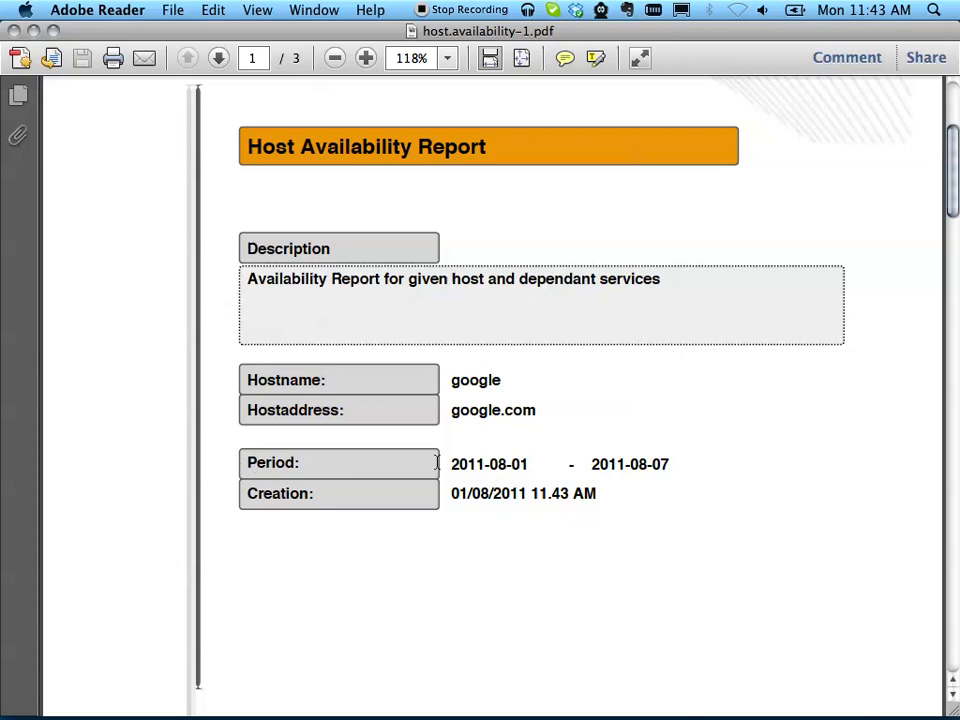
left_click(14, 31)
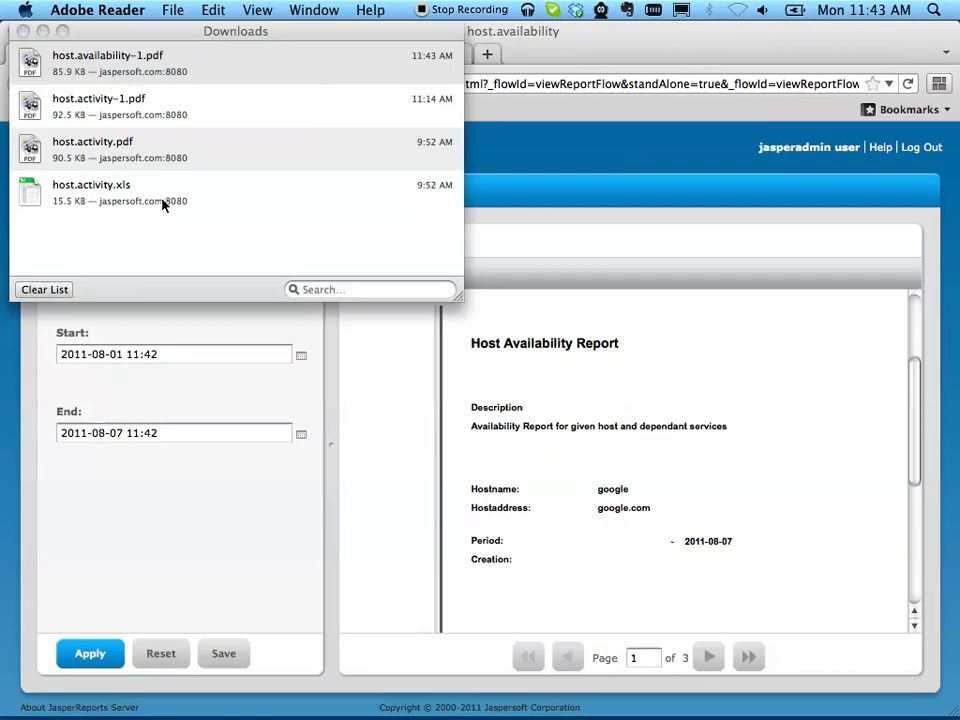
left_click(21, 35)
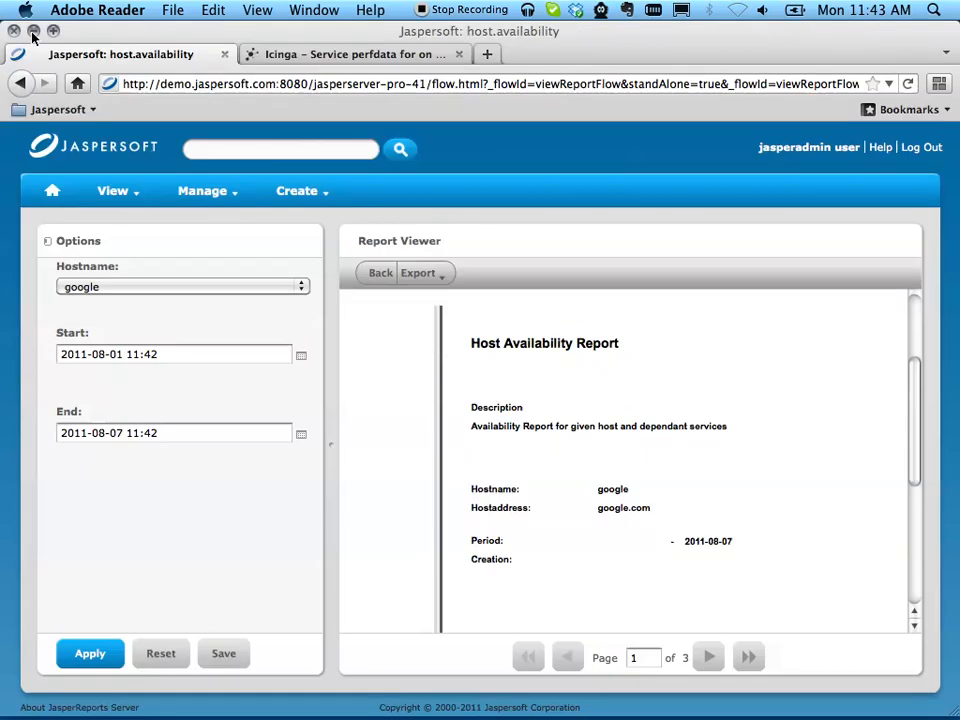
Step: Switch to iReport Designer and review the access configuration of the Local 4.1 server without changing it
left_click(33, 33)
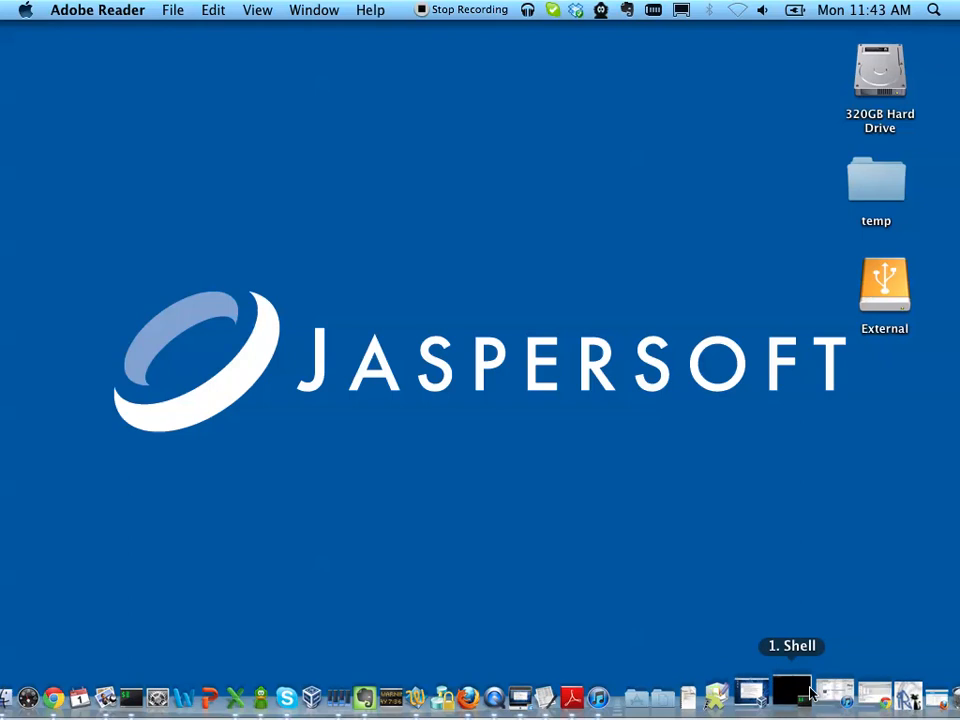
left_click(866, 690)
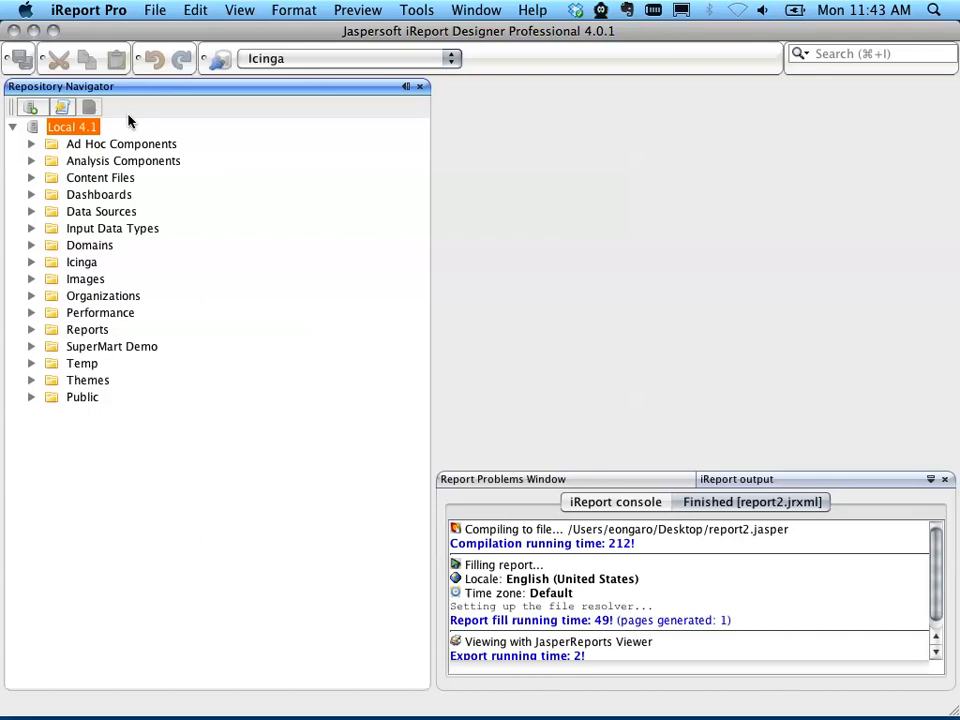
right_click(34, 128)
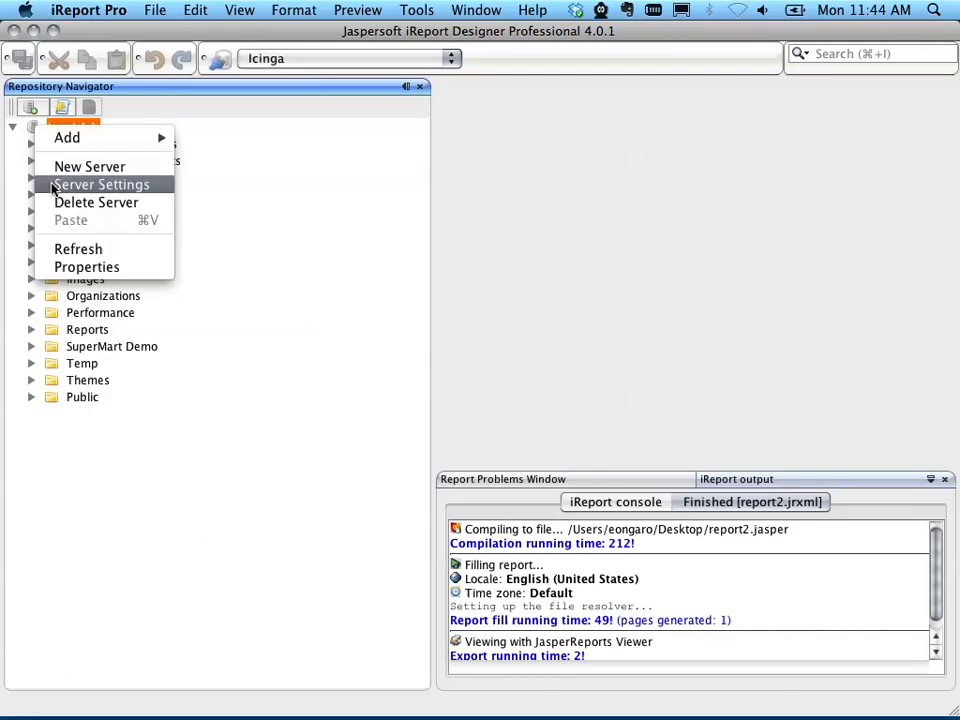
left_click(100, 266)
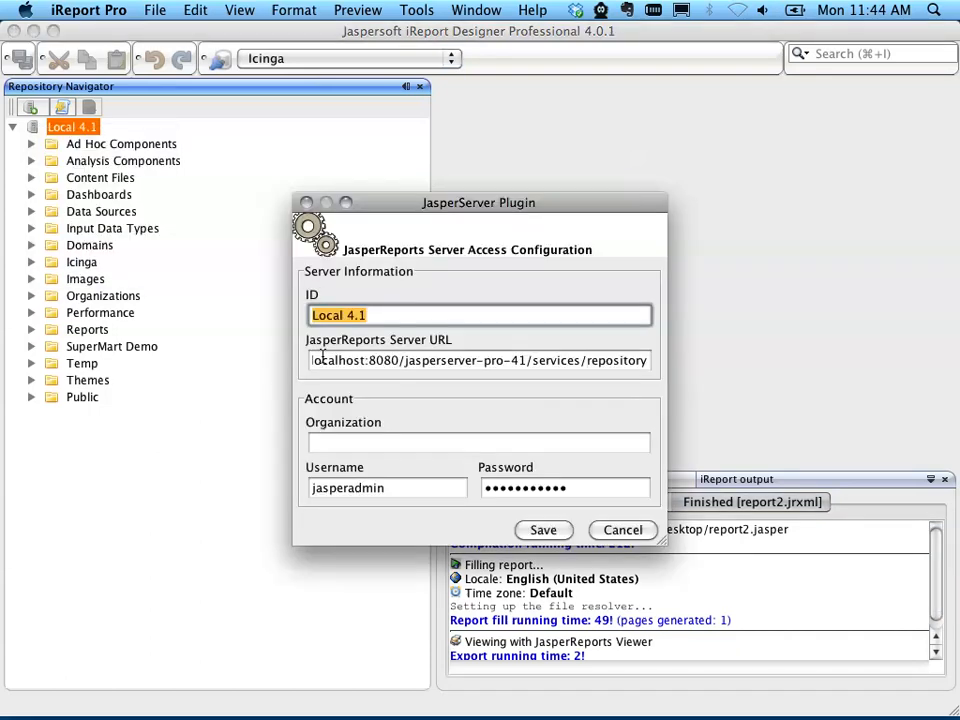
mouse_move(407, 362)
left_mouse_down()
mouse_move(274, 362)
mouse_move(393, 364)
left_mouse_up()
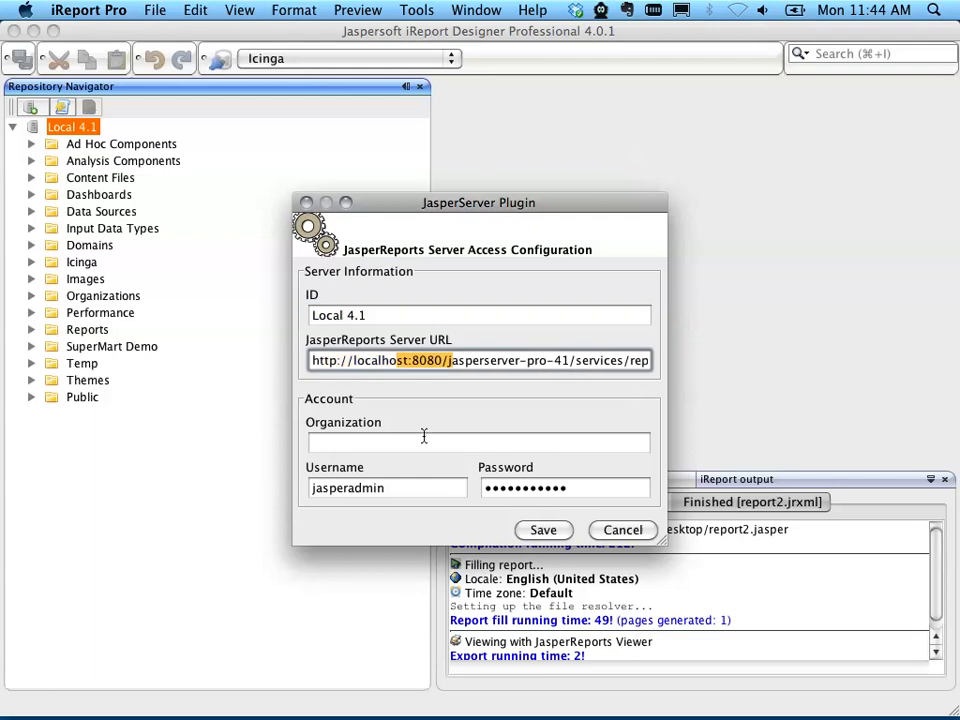
left_click(402, 490)
left_click(624, 531)
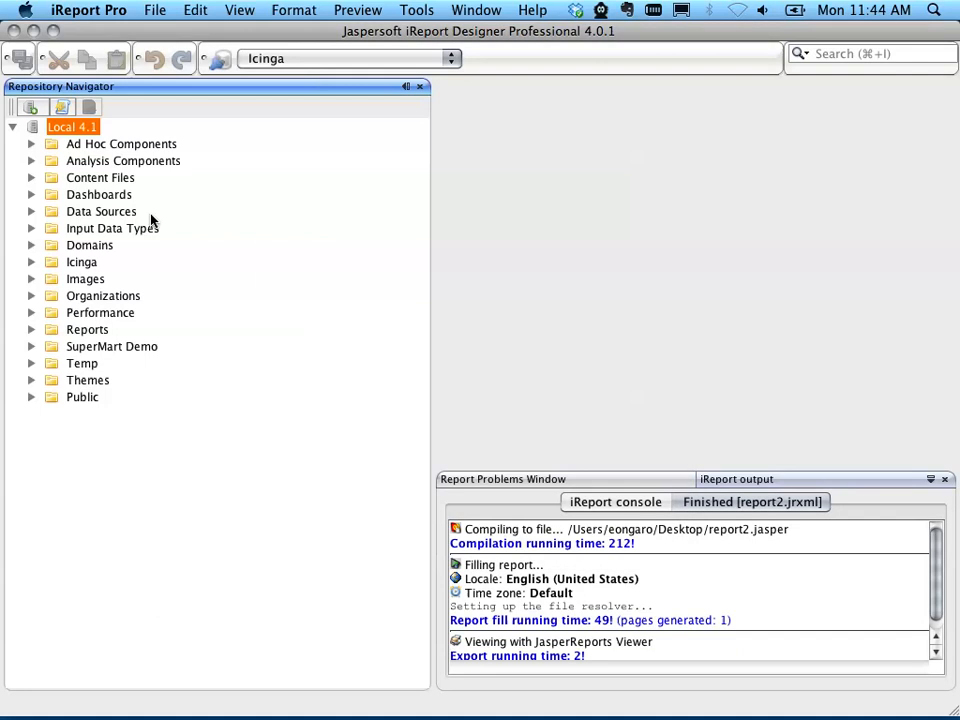
Step: Browse the Icinga reports folder in the Local 4.1 repository and examine the contents of the host.availability report unit
left_click(13, 128)
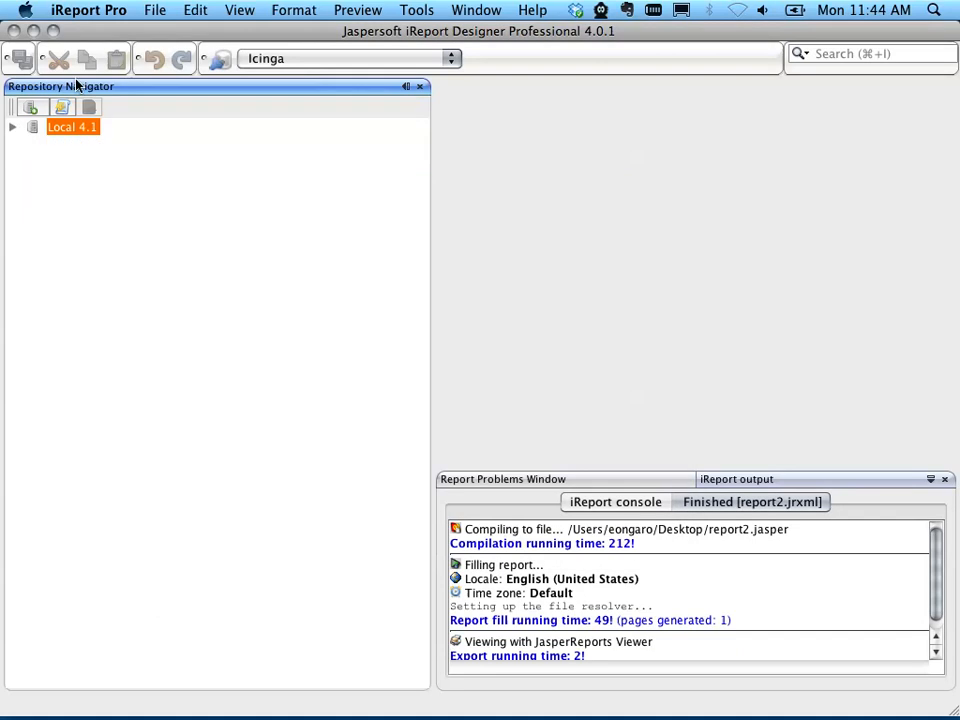
left_click(13, 127)
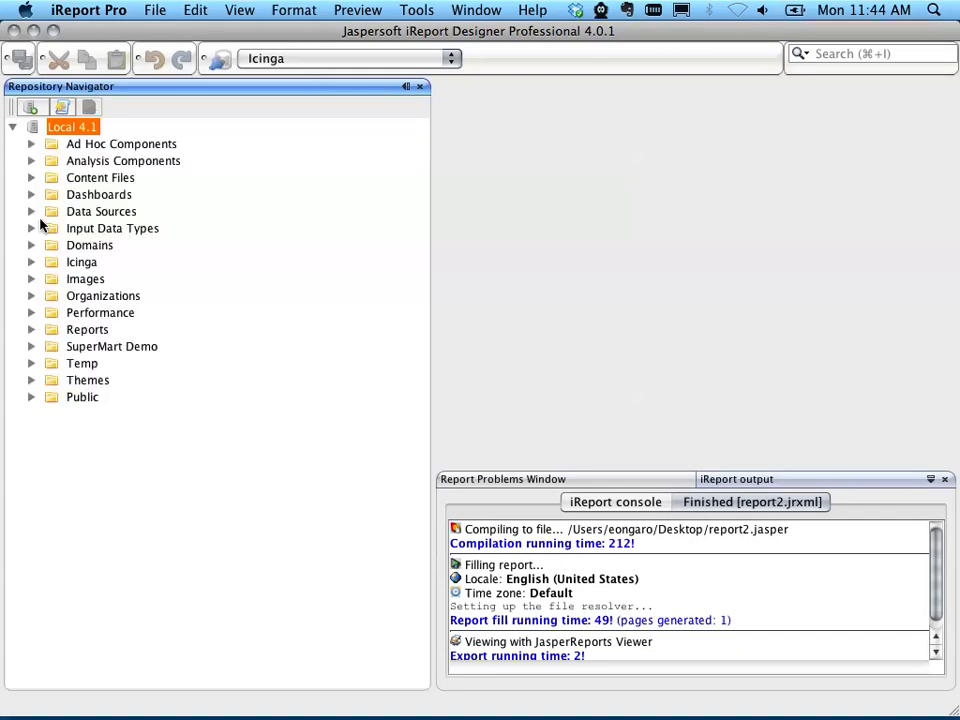
left_click(31, 263)
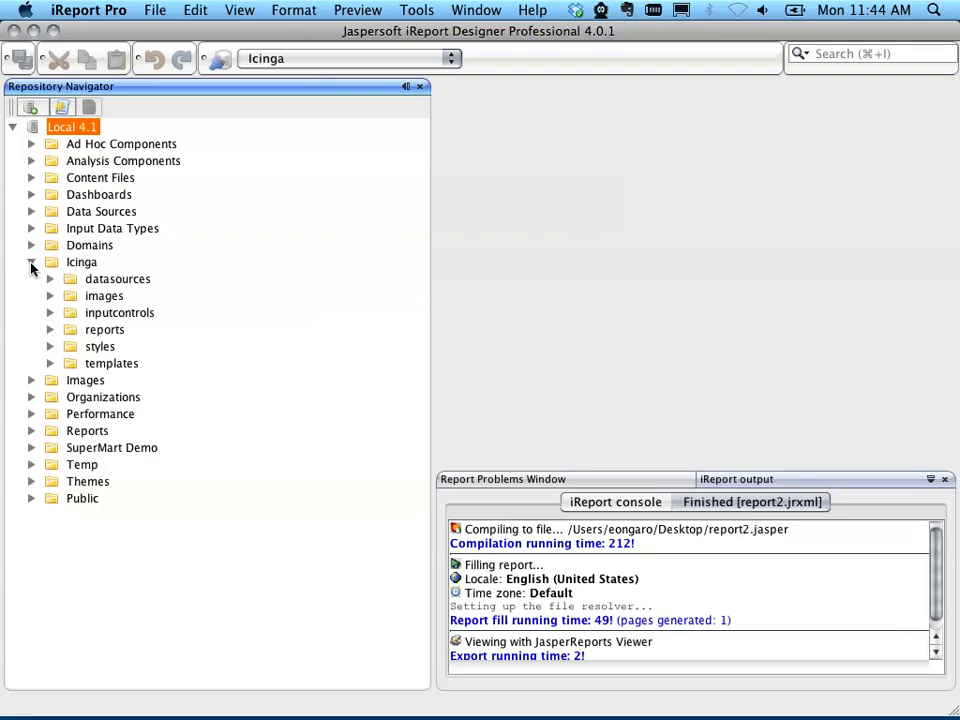
left_click(50, 330)
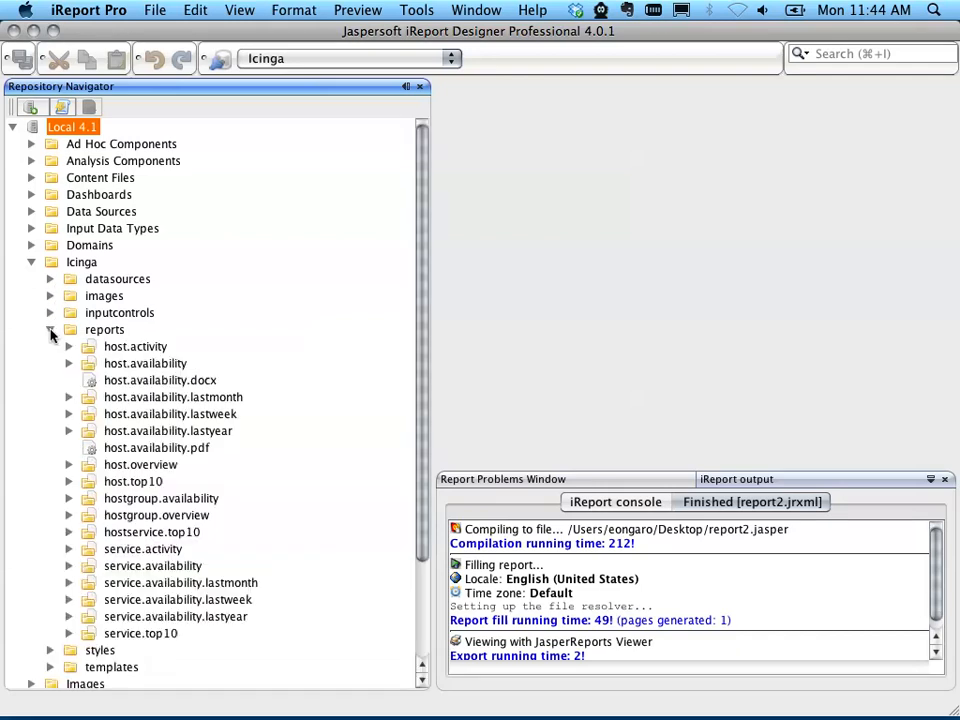
left_click(118, 366)
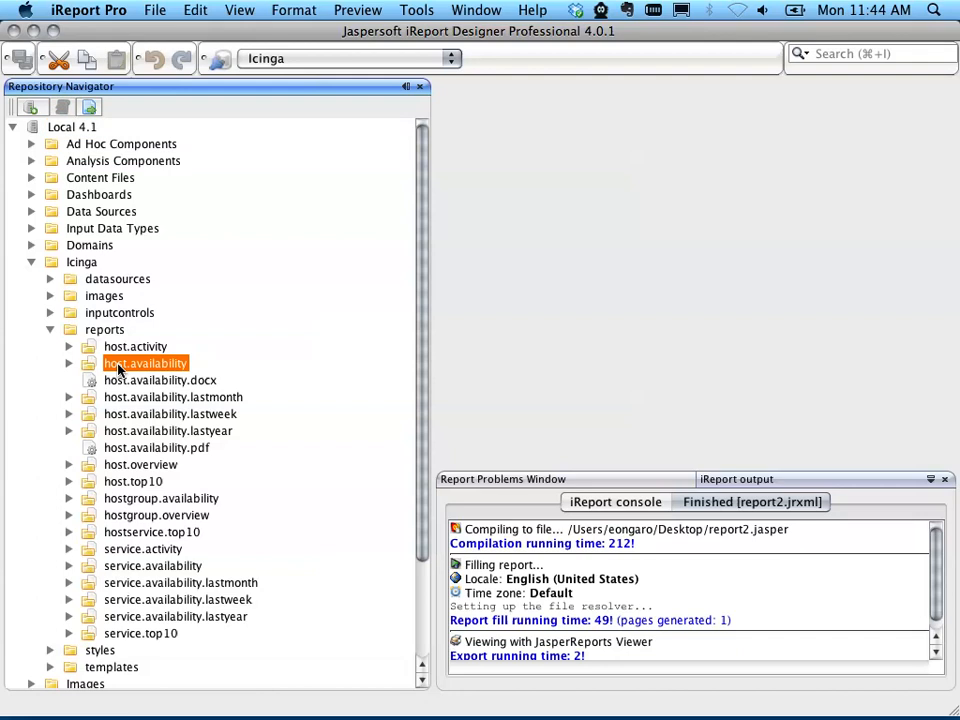
left_click(72, 364)
left_click(122, 383)
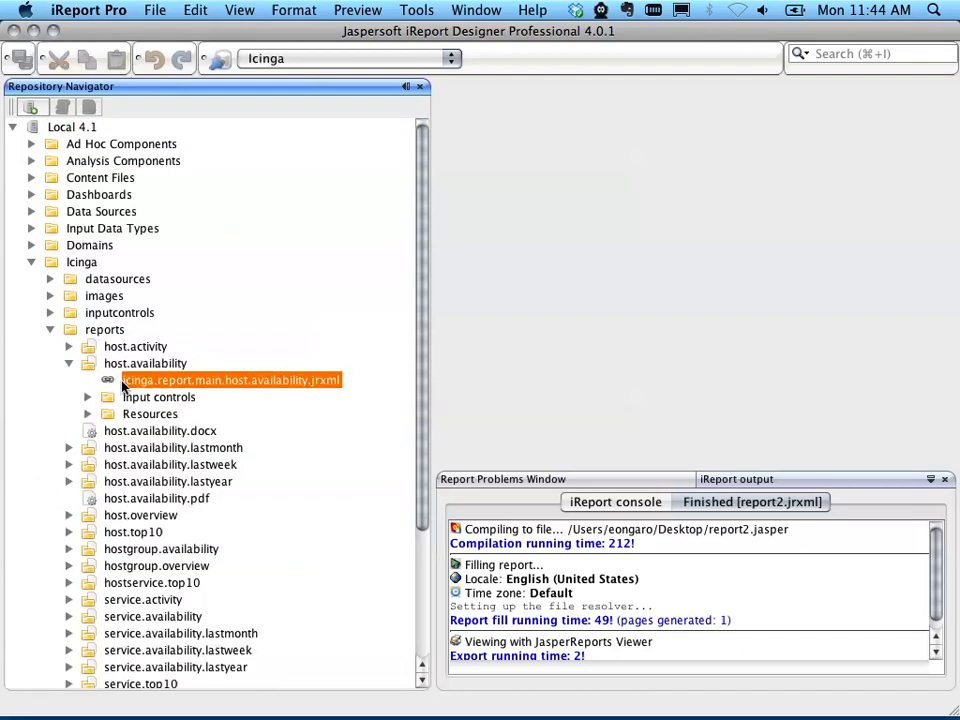
scroll(151, 384, "down", 1)
scroll(151, 384, "up", 1)
left_click(67, 364)
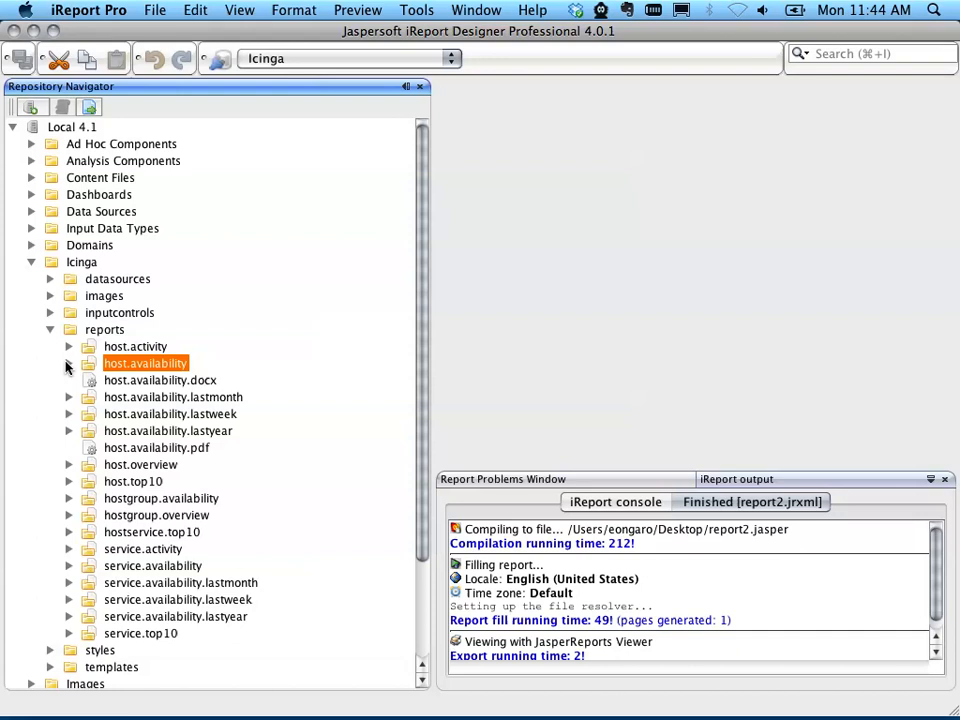
left_click(48, 330)
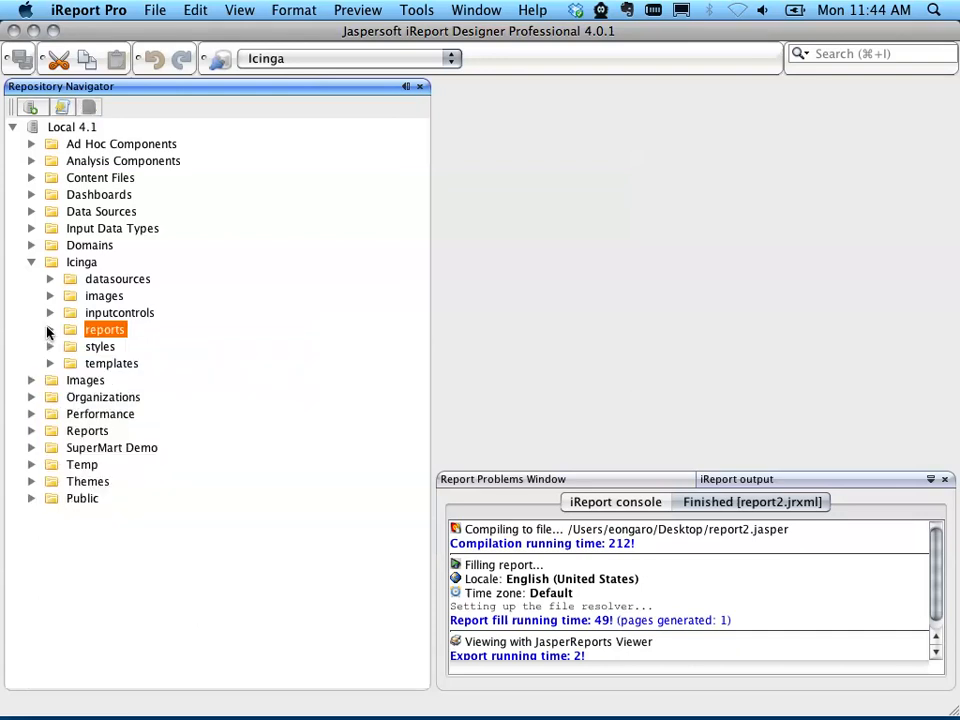
Step: Open icinga.report.main.host.availability.jrxml from the Icinga templates folder and widen the report design area
left_click(51, 364)
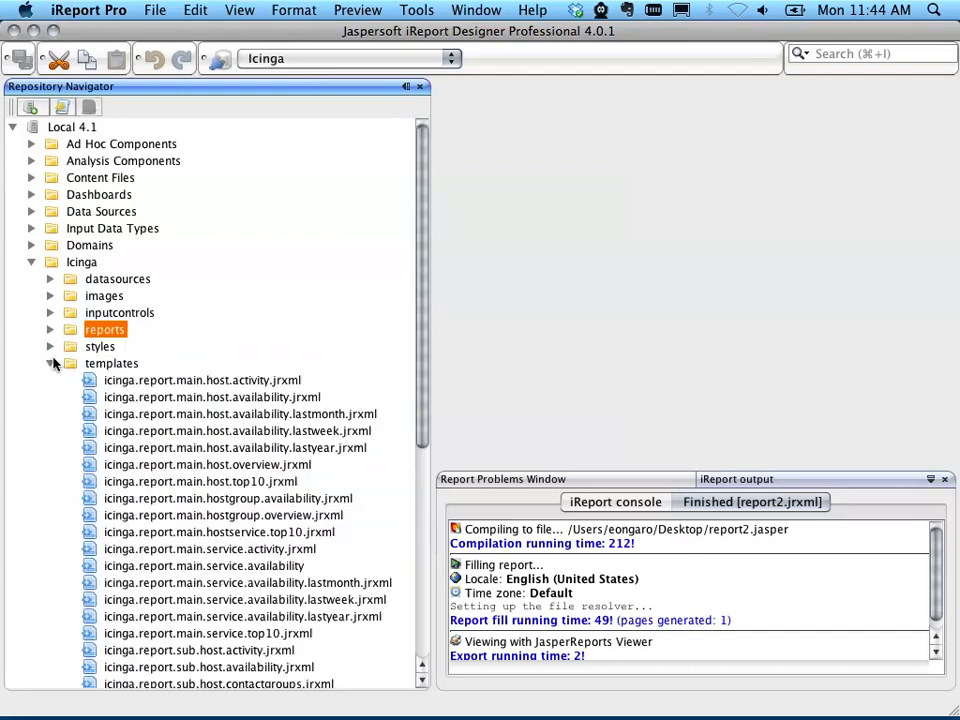
left_click(157, 400)
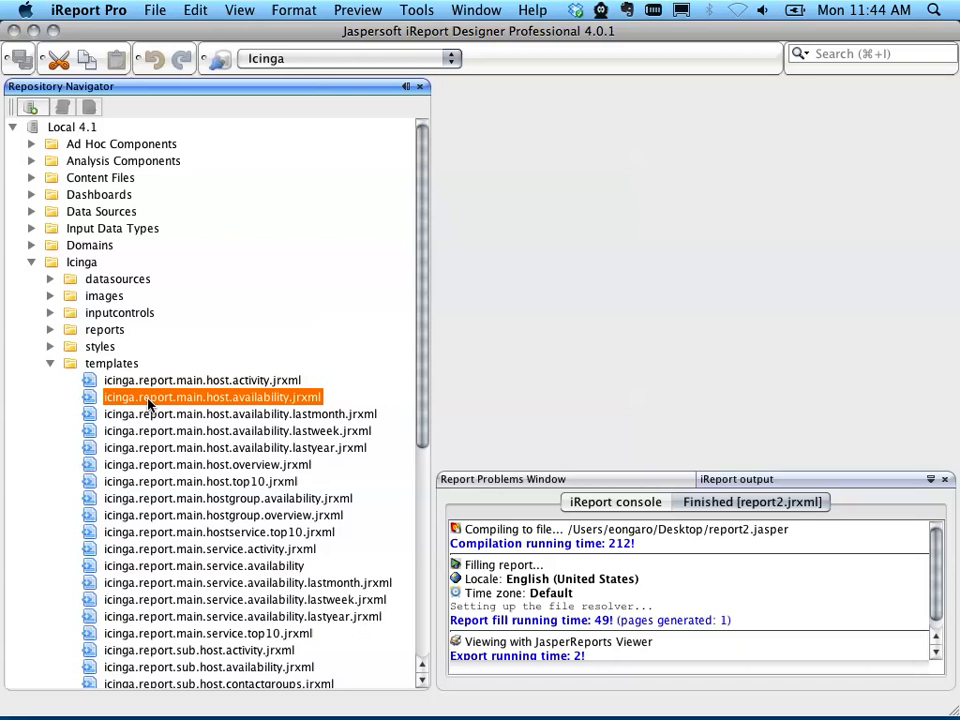
double_click(147, 405)
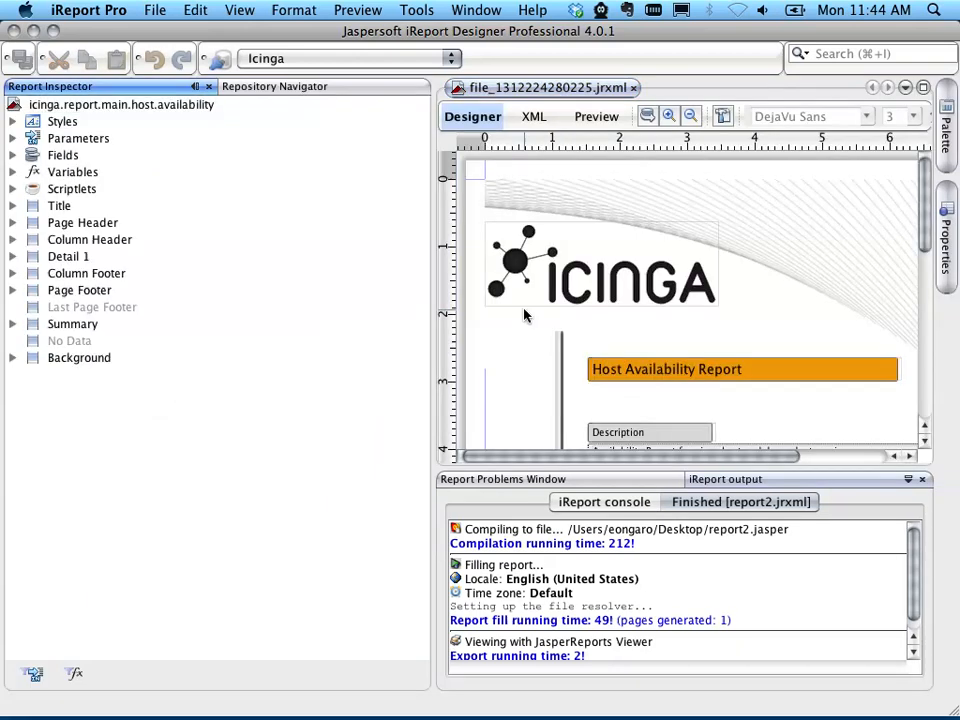
left_click_drag(431, 316, 228, 315)
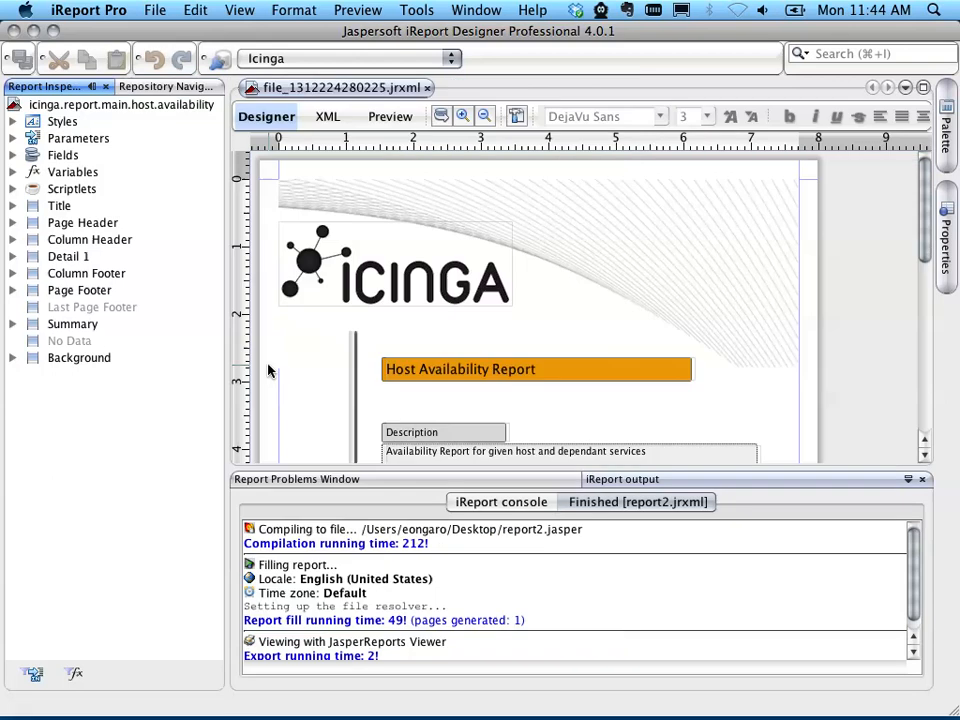
Step: Examine the Period label and its start and end date parameter fields in the report's Title band
scroll(370, 341, "down", 3)
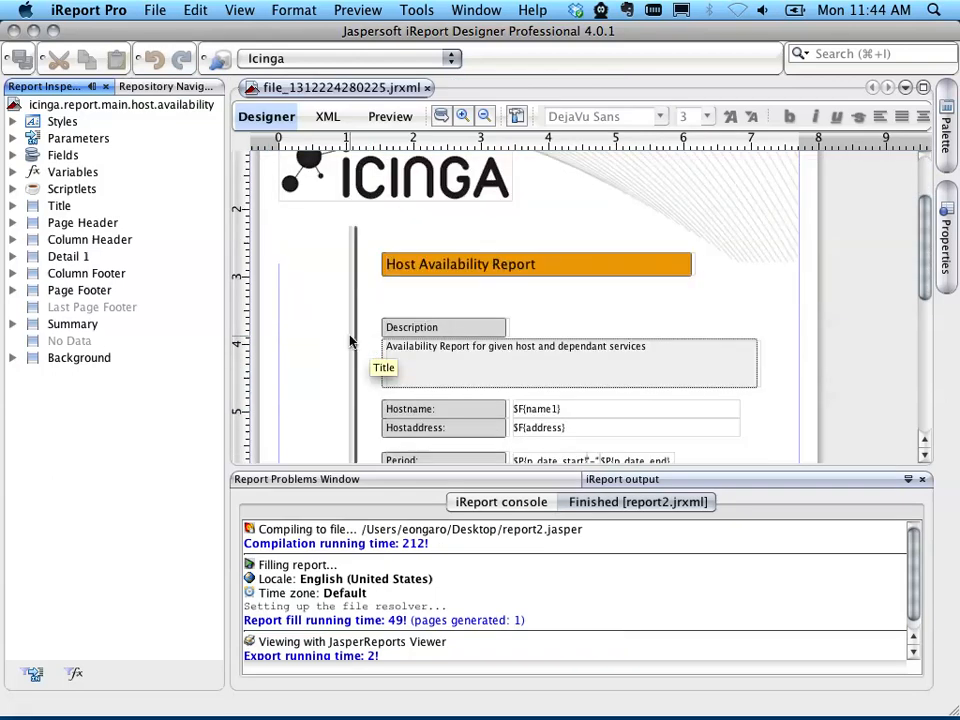
scroll(350, 339, "down", 3)
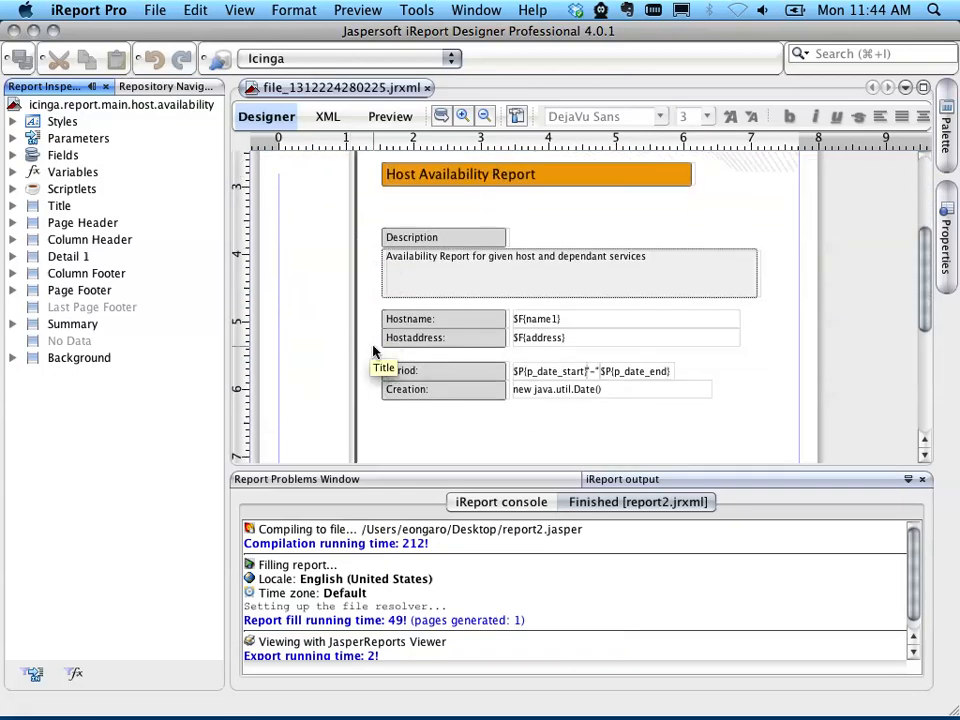
left_click(440, 372)
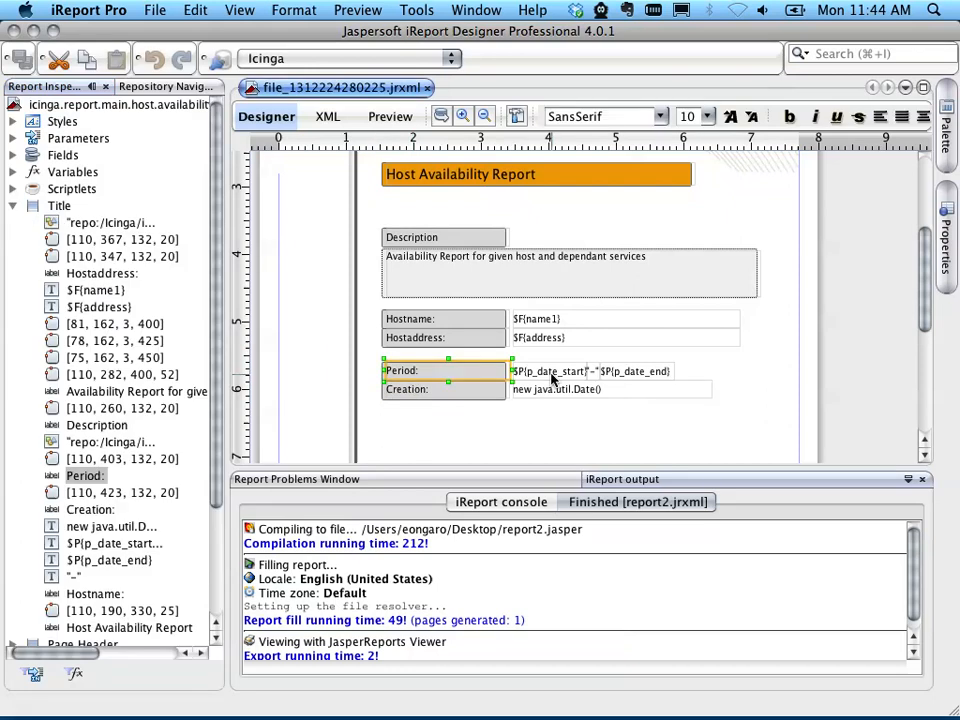
left_click(551, 376)
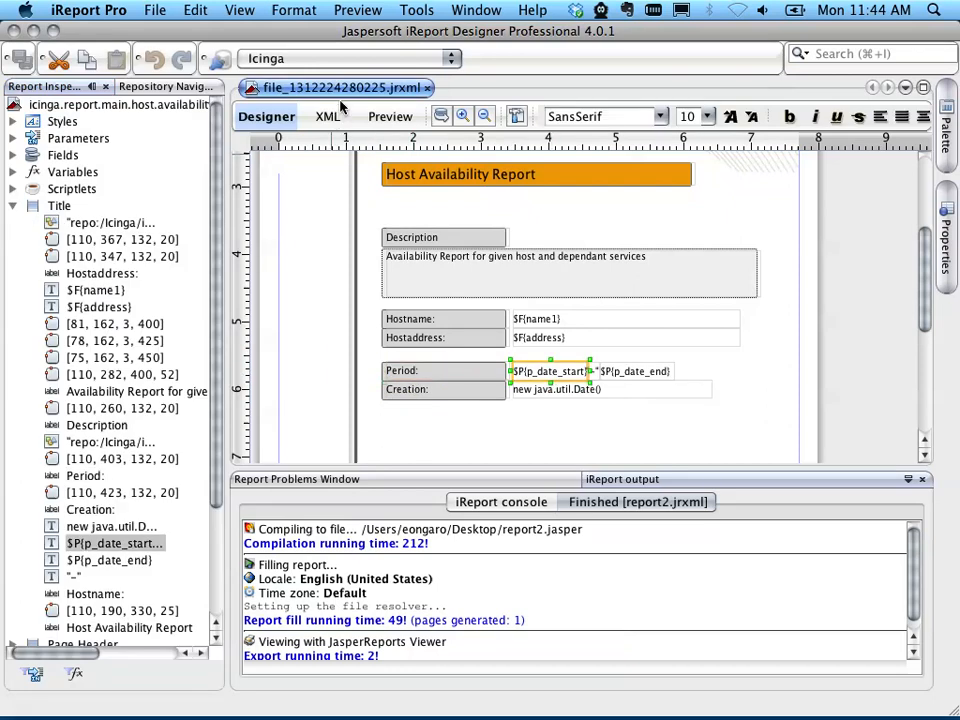
left_click(640, 375)
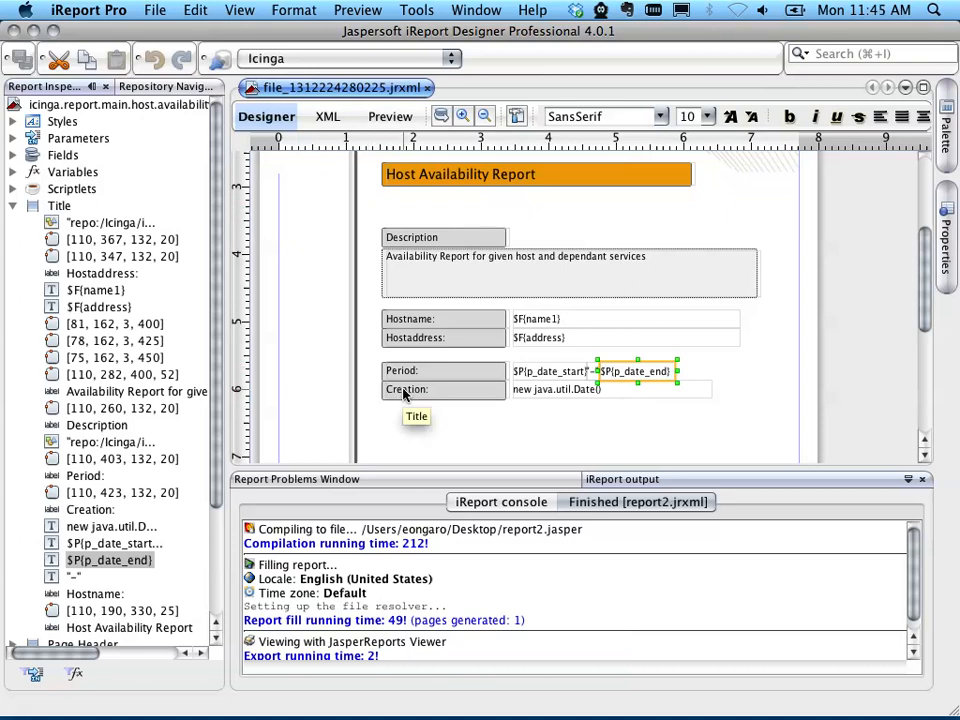
left_click(370, 373)
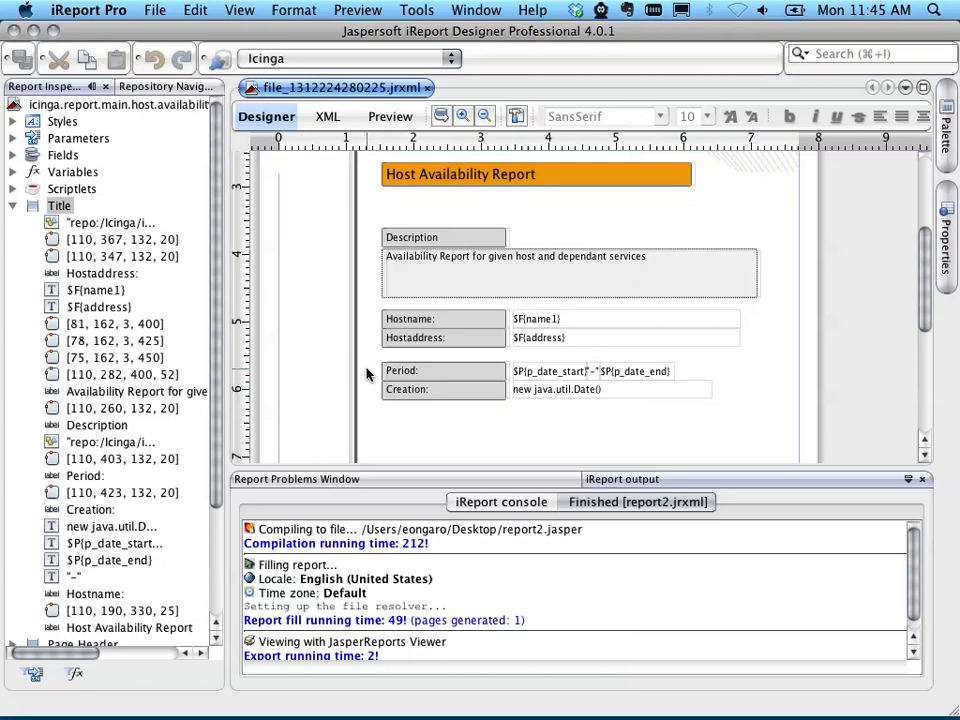
Step: Duplicate the Creation row with its label, background and date field, and place the copy directly beneath the original
mouse_move(369, 391)
left_mouse_down()
mouse_move(452, 408)
mouse_move(733, 410)
mouse_move(744, 392)
mouse_move(461, 330)
mouse_move(377, 388)
mouse_move(370, 380)
left_mouse_up()
right_click(405, 380)
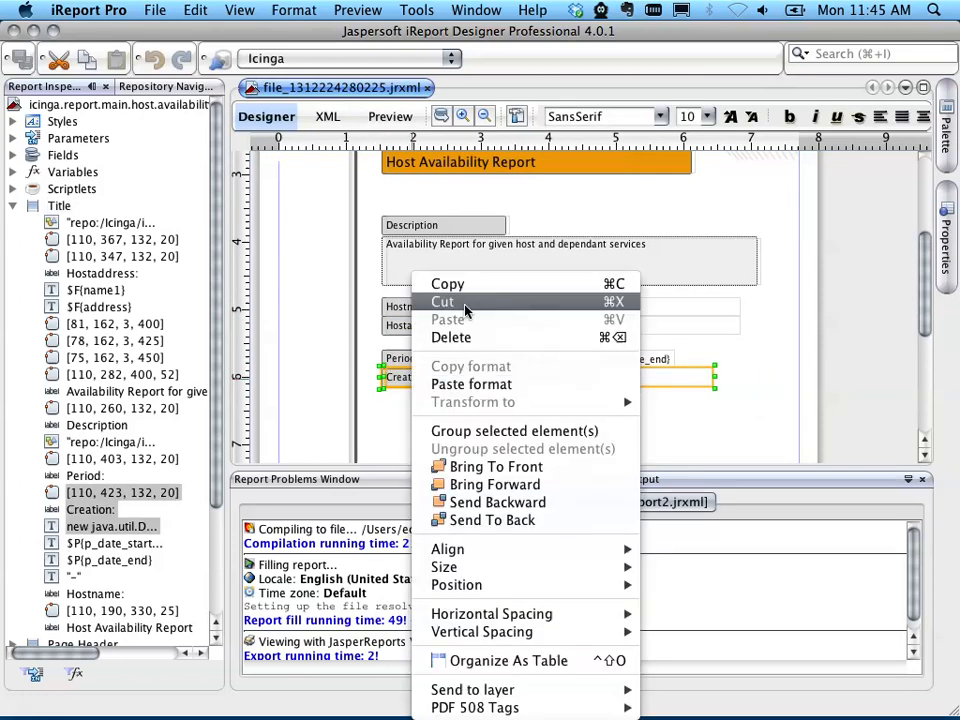
left_click(440, 285)
right_click(399, 413)
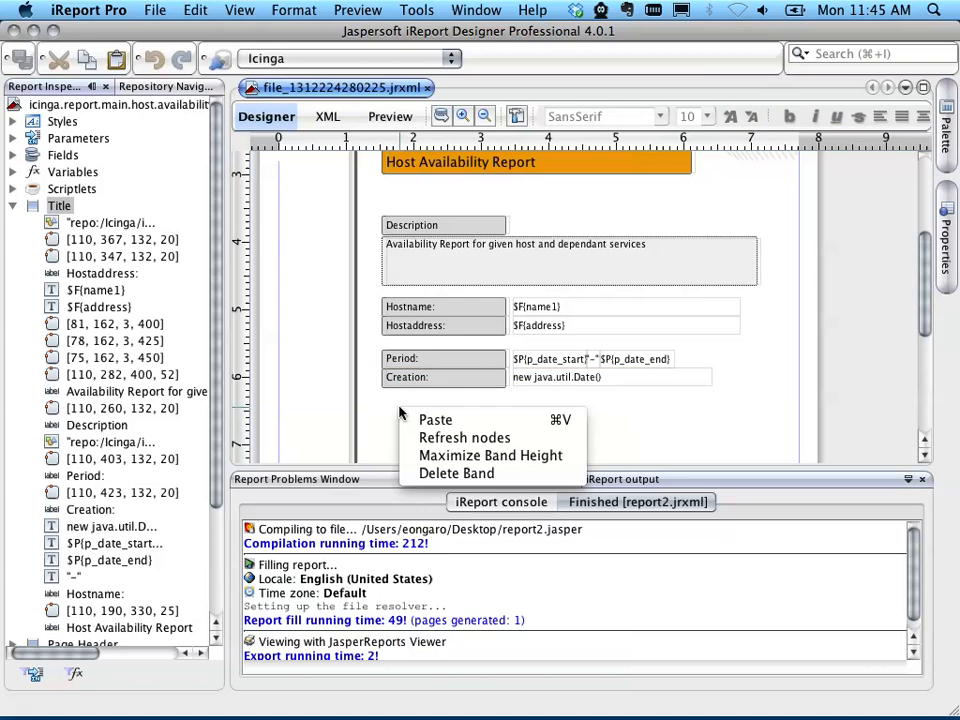
left_click(403, 420)
left_click_drag(388, 416, 409, 413)
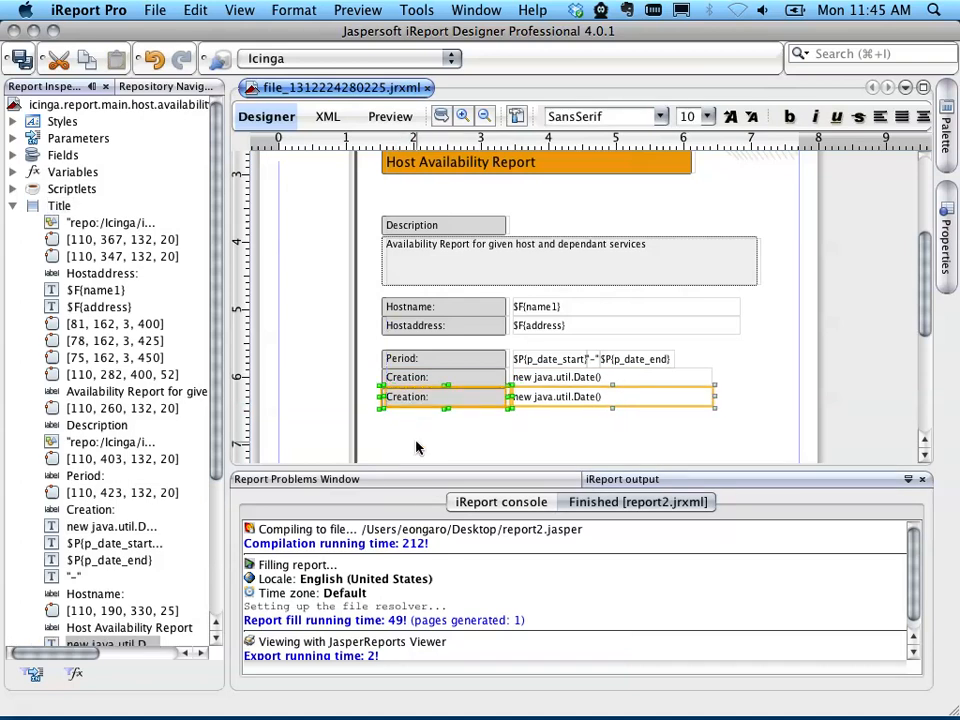
Step: Change the duplicated row's label text to "Duration:"
left_click(415, 400)
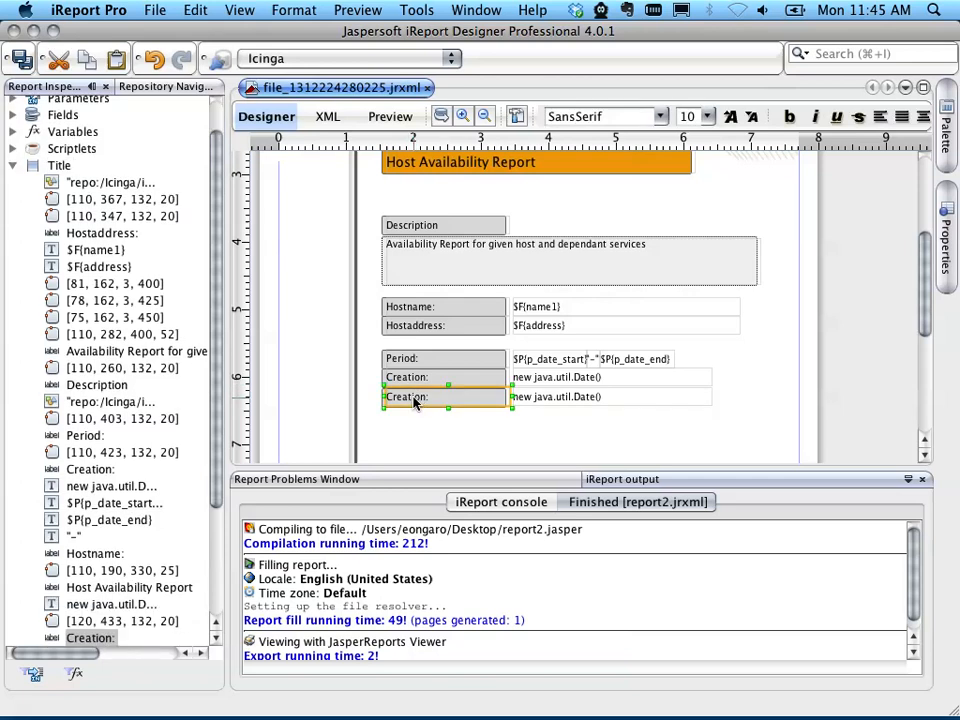
double_click(415, 401)
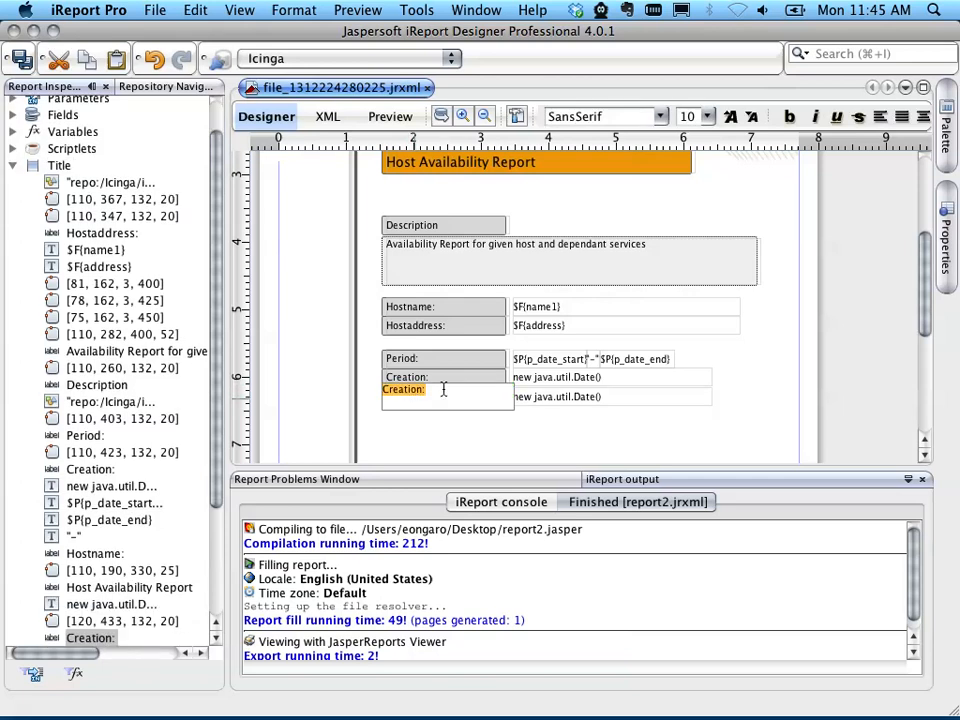
type("Duration:")
key("Return")
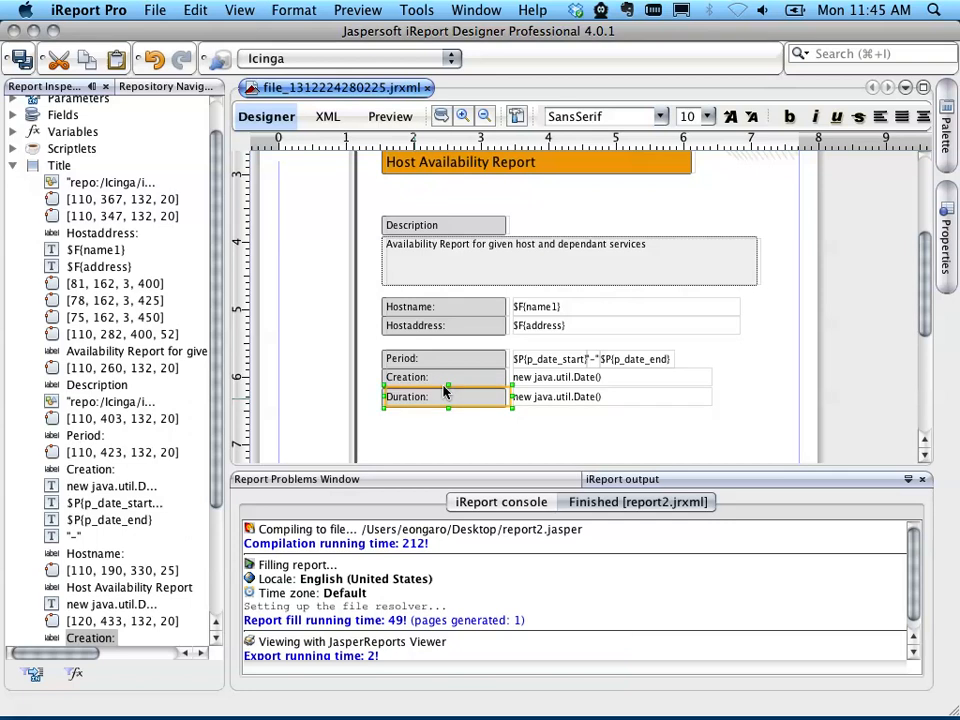
Step: Open the expression of the date field in the Duration row and clear its existing contents
left_click(566, 400)
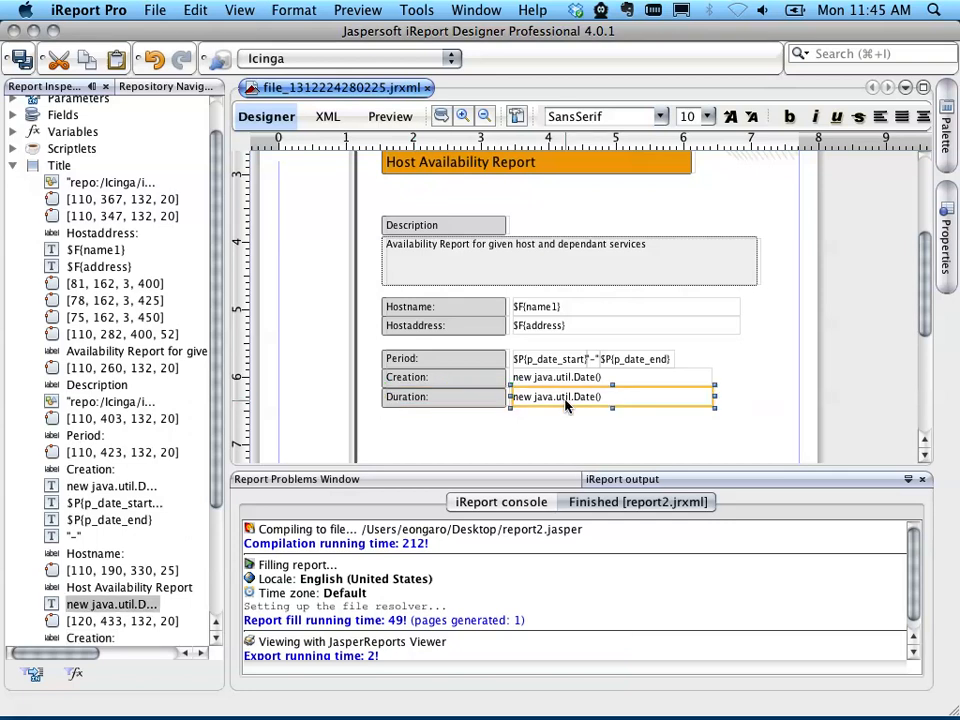
right_click(567, 402)
left_click(659, 203)
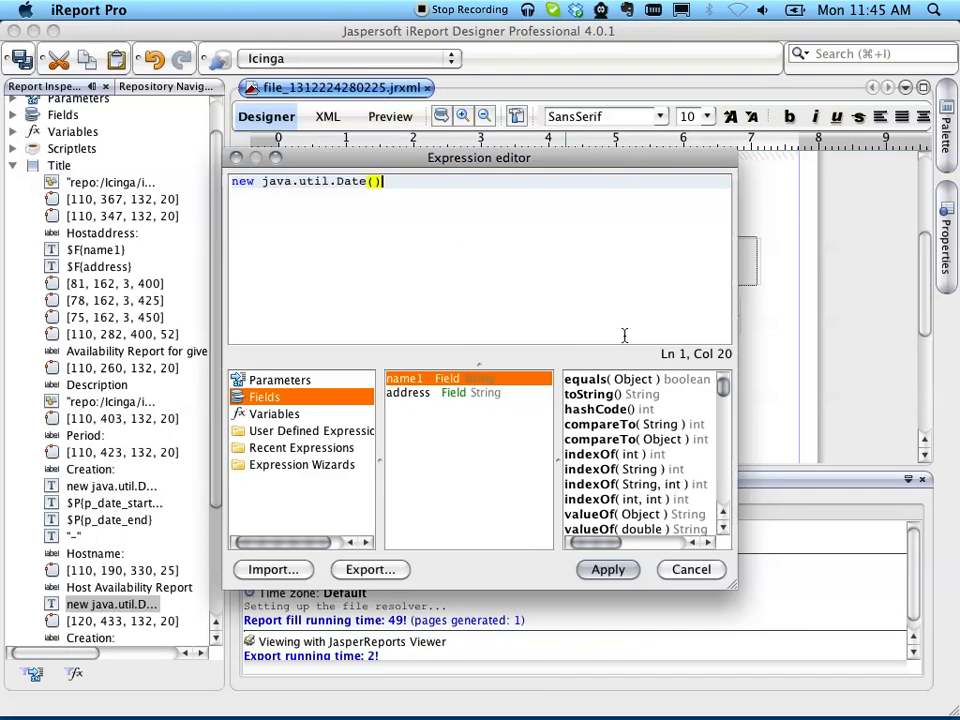
left_click_drag(434, 199, 172, 197)
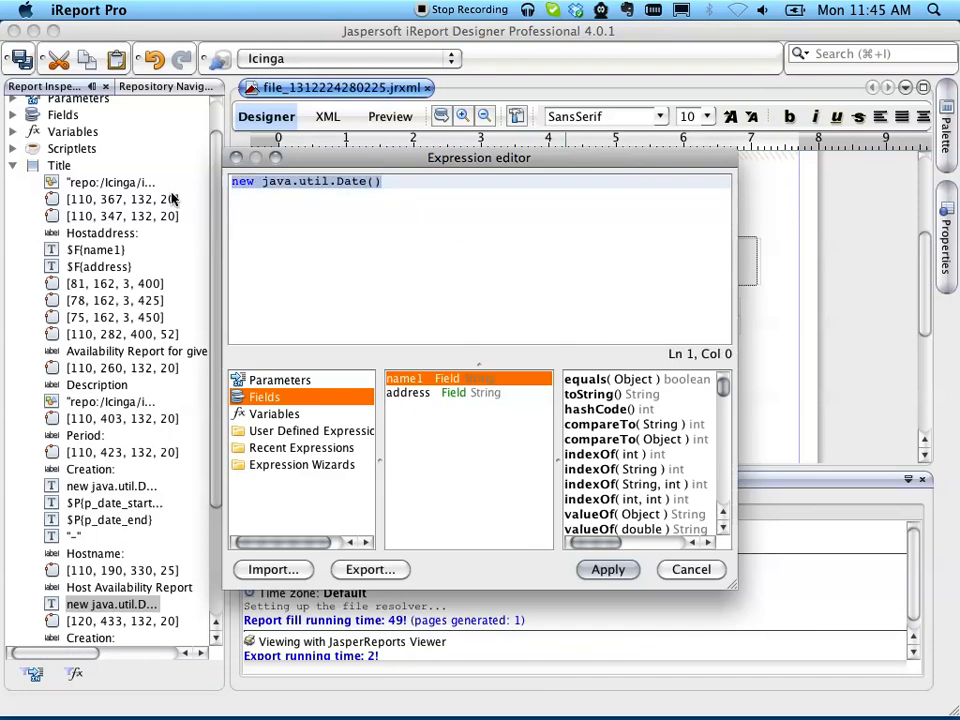
key("BackSpace")
Step: Build the Duration field's expression as $P{p_date_end} - $P{p_date_start} from the report parameters and apply it
left_click(280, 380)
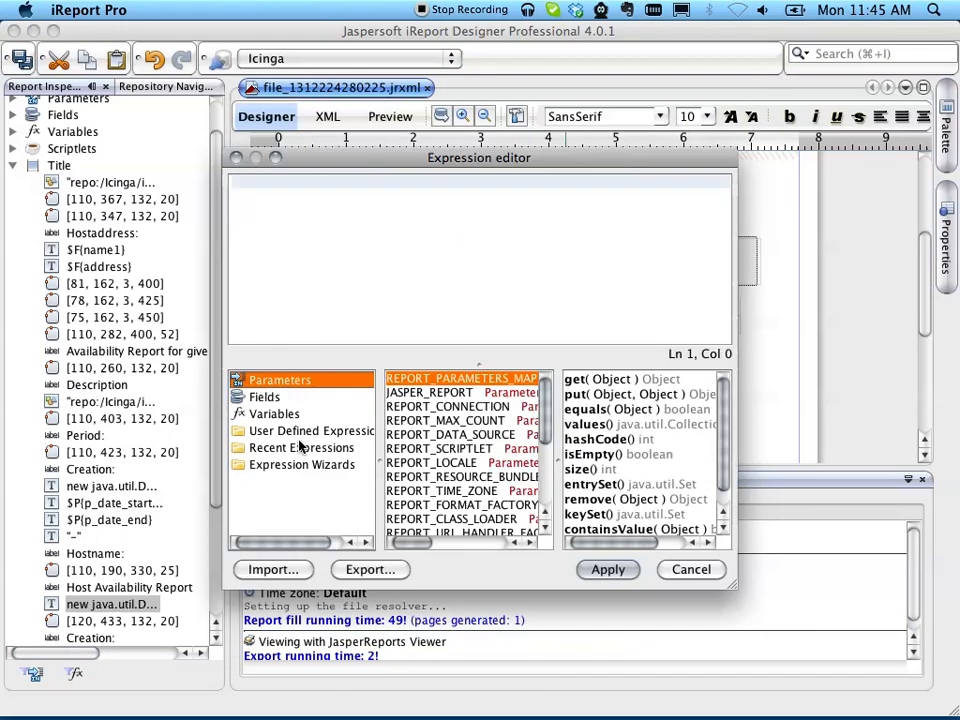
scroll(437, 470, "down", 3)
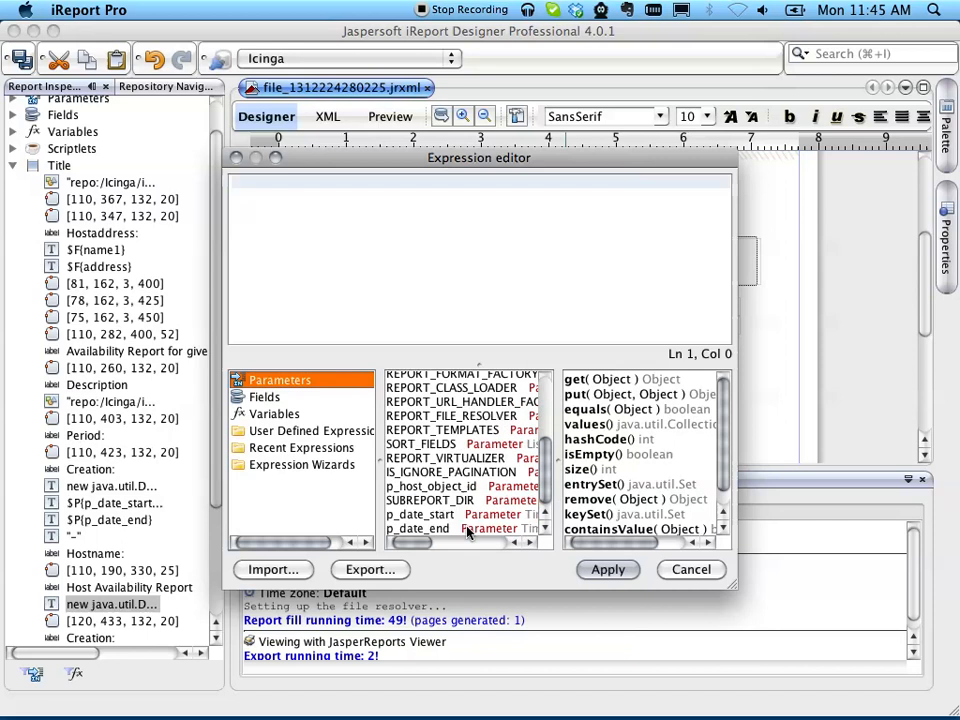
left_click(444, 529)
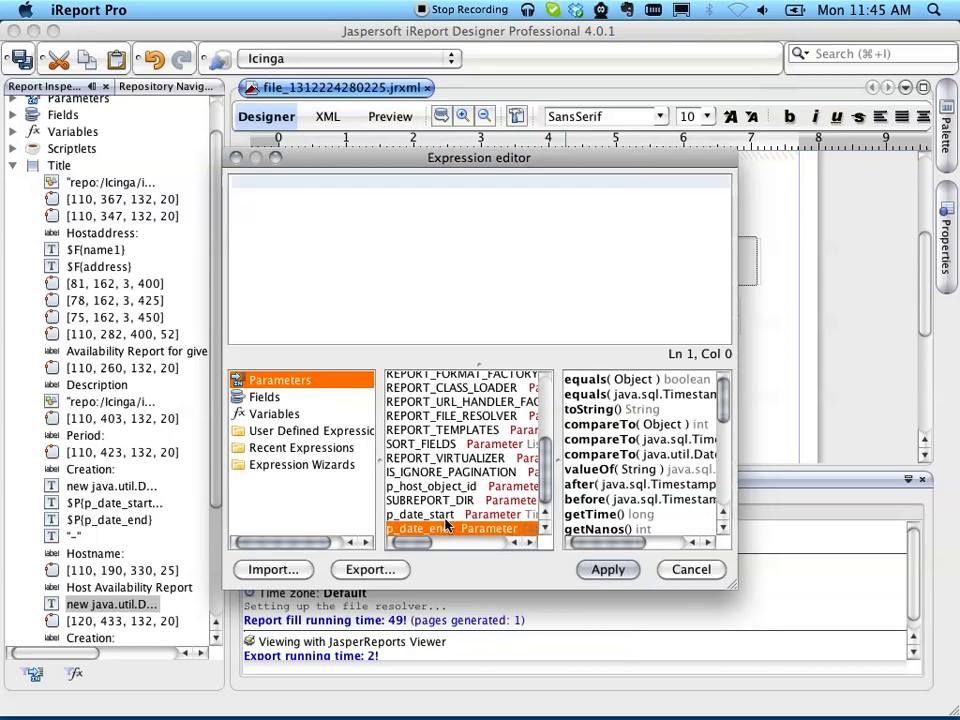
left_click(445, 515)
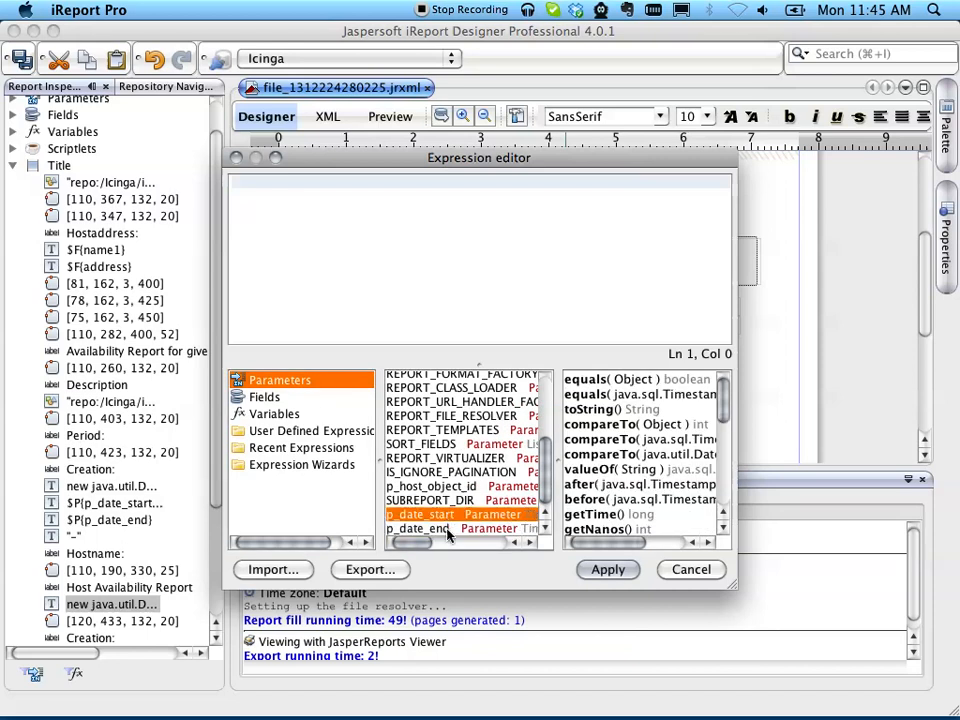
left_click(447, 530)
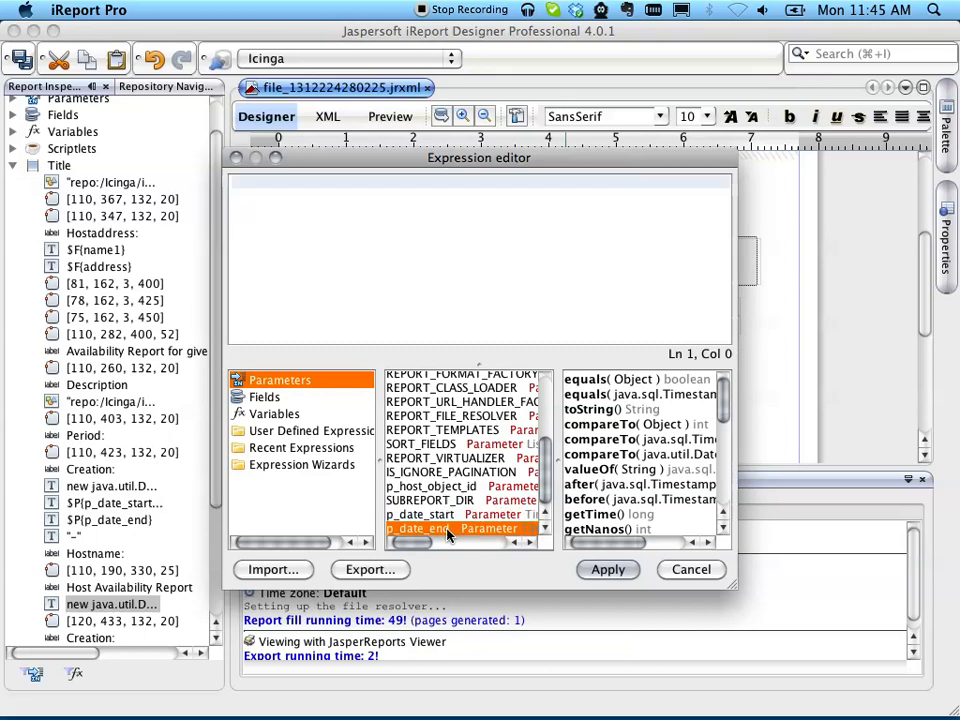
double_click(447, 530)
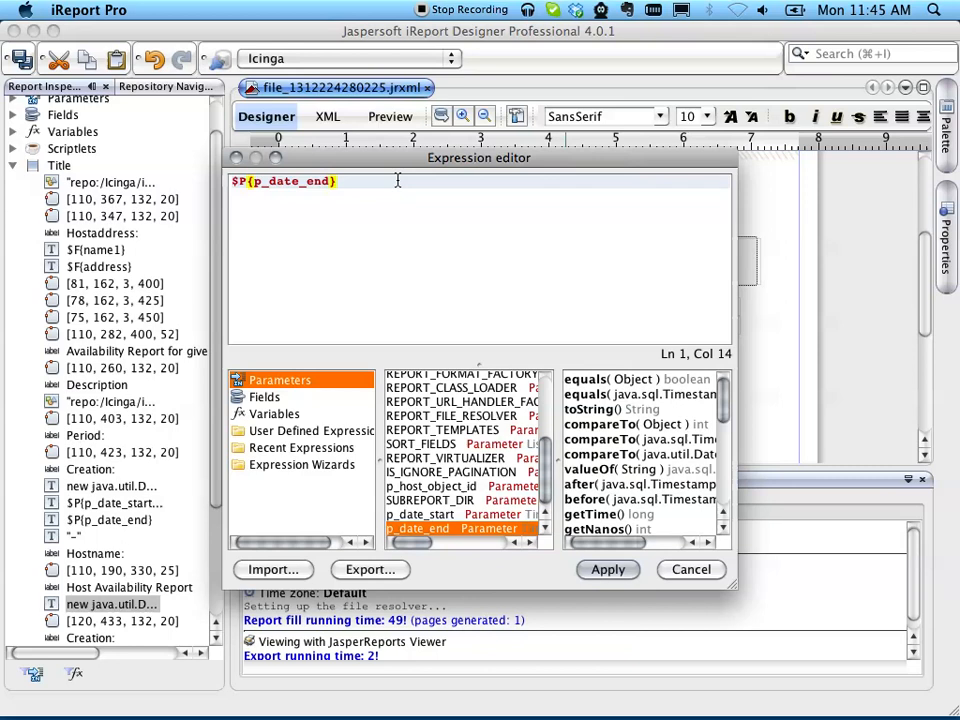
type("-")
double_click(420, 514)
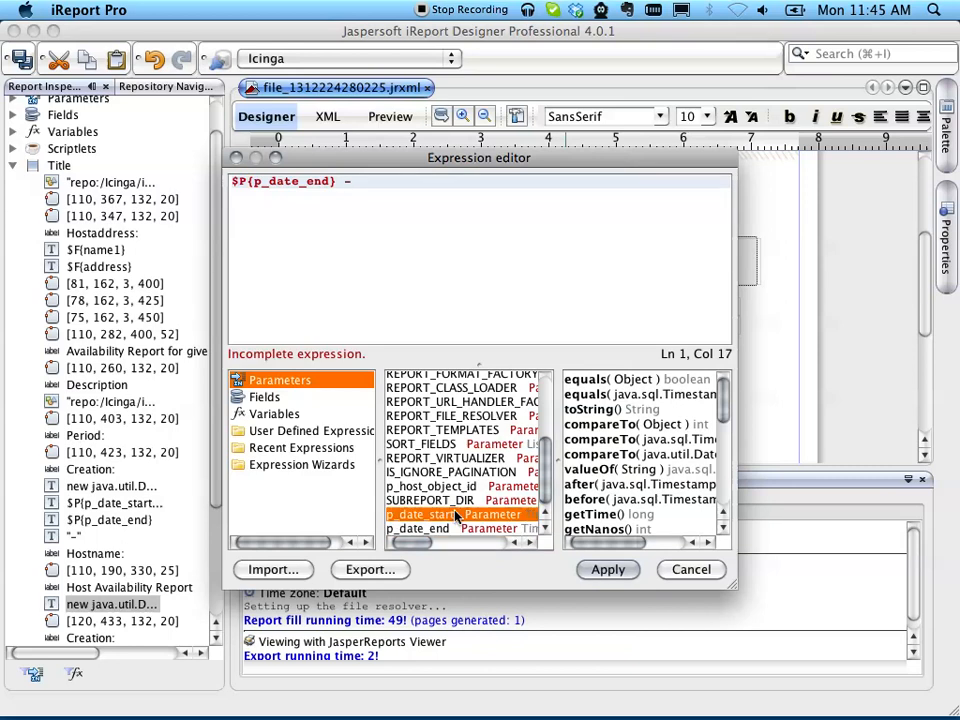
left_click(612, 569)
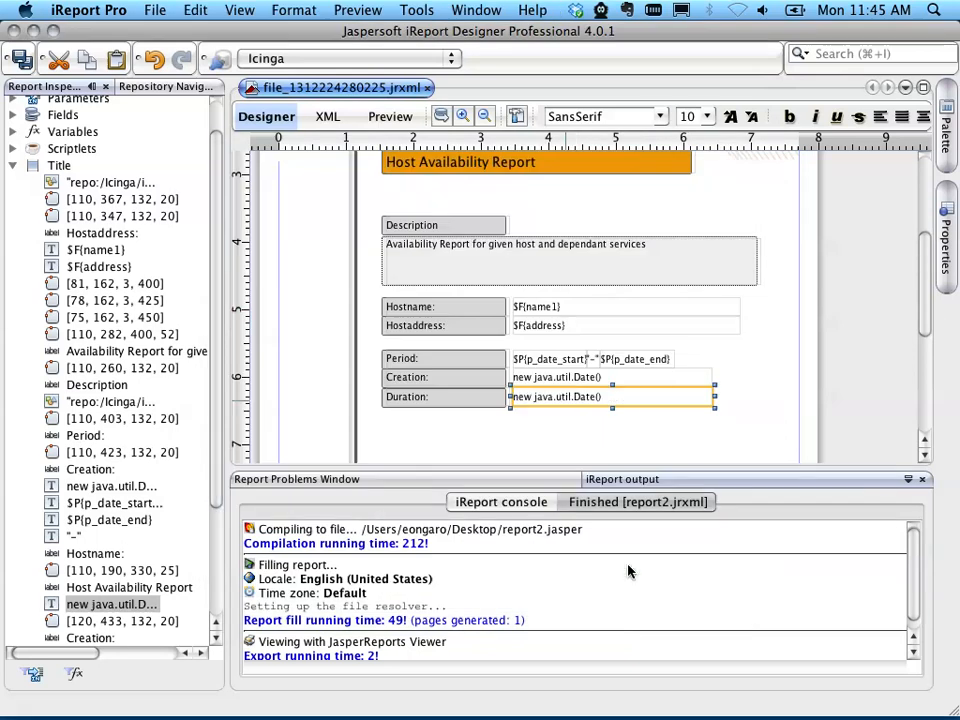
Step: Set the Duration field's expression class to java.lang.String
right_click(594, 398)
left_click(581, 395)
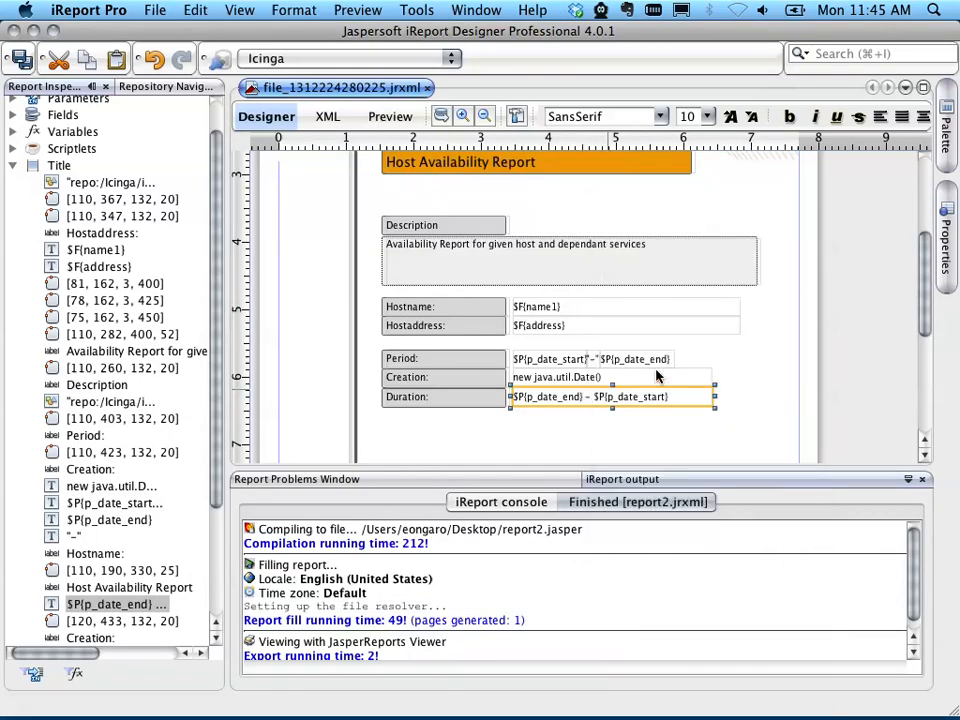
left_click(952, 245)
scroll(850, 435, "down", 3)
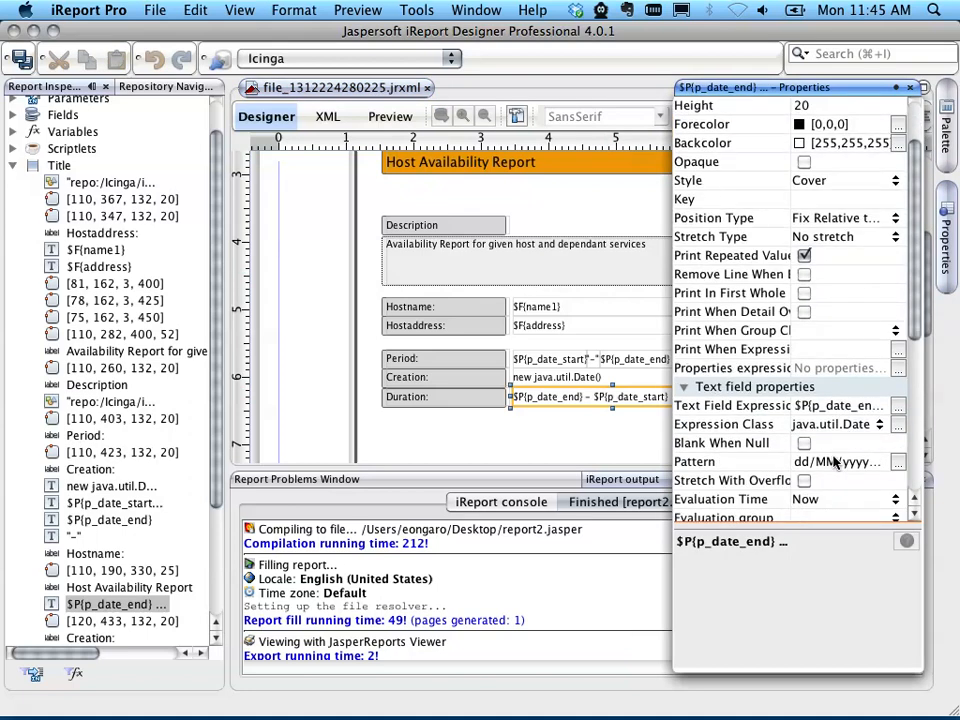
left_click(880, 426)
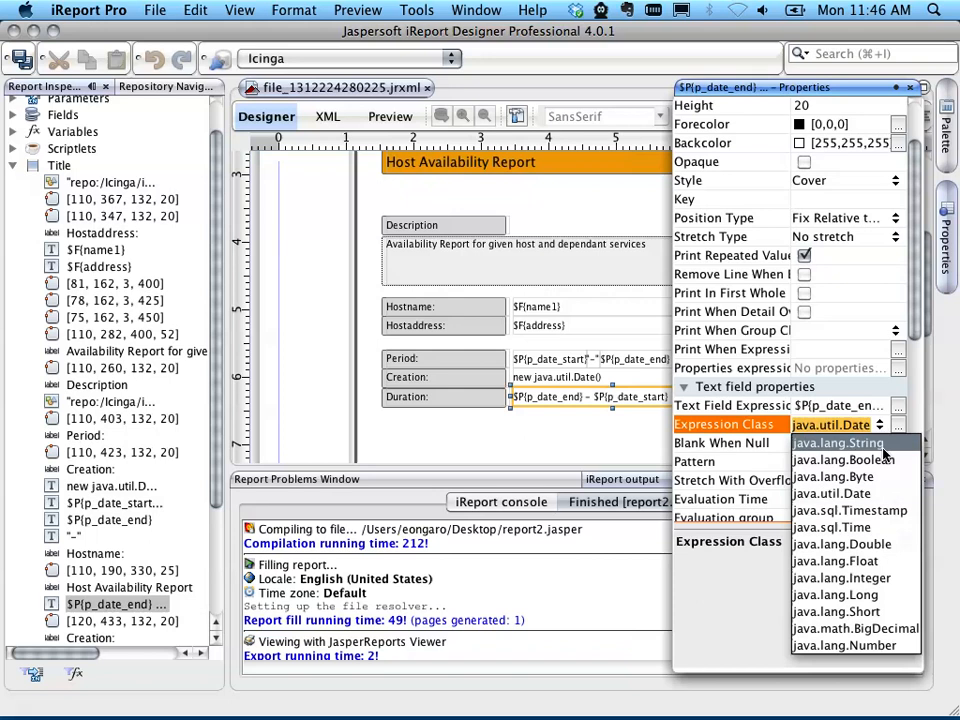
left_click(840, 443)
left_click(585, 454)
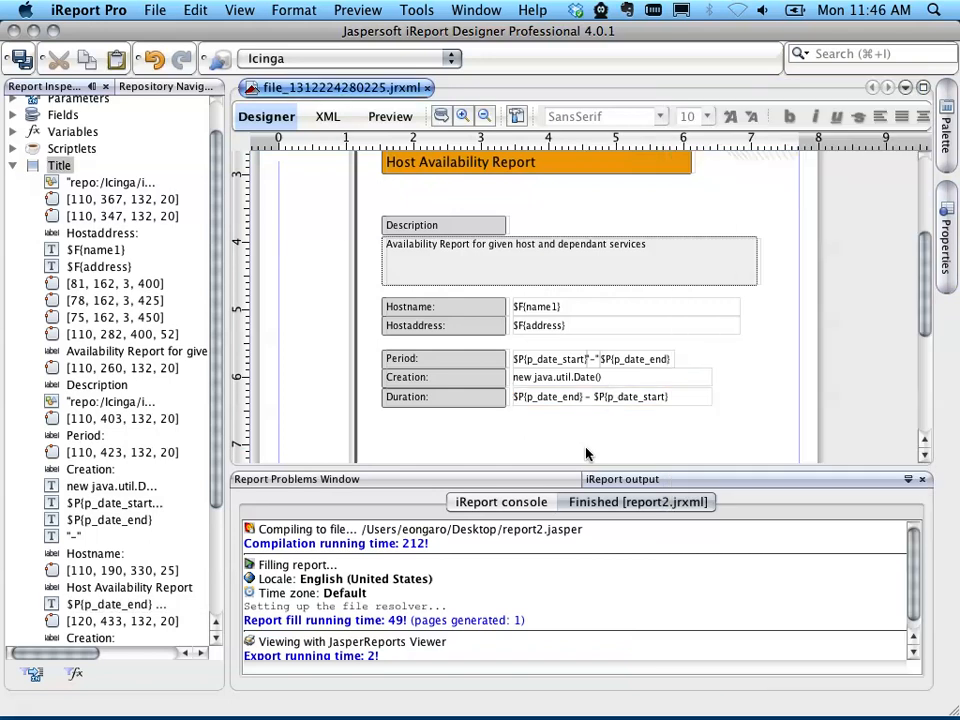
Step: Save the report and replace icinga.report.main.host.availability.jrxml in the repository's templates folder with the current document
left_click(26, 62)
left_click(155, 88)
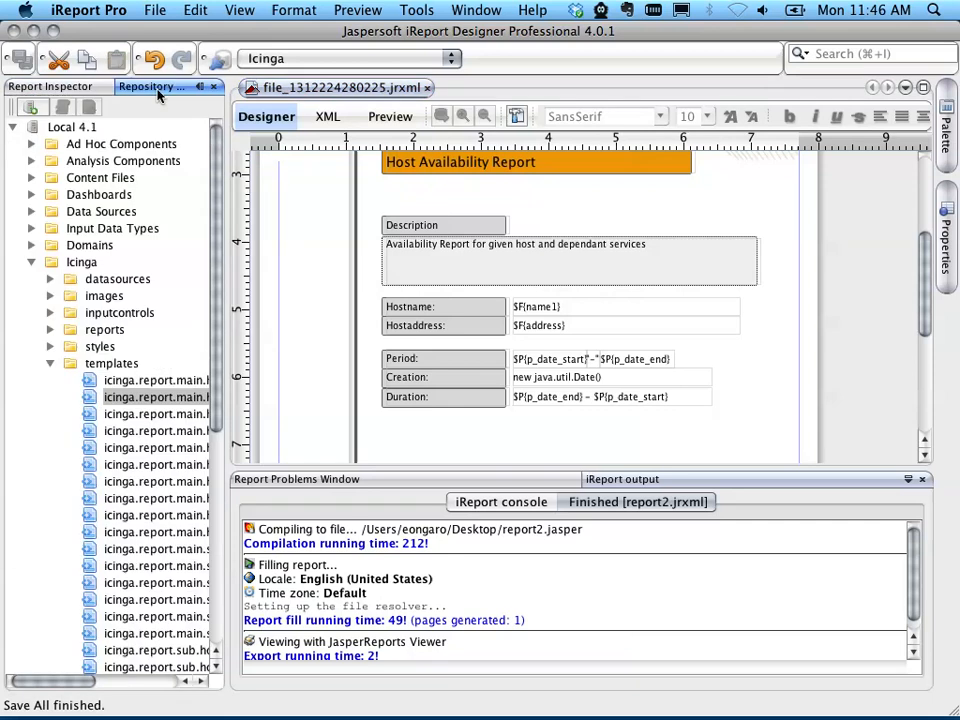
left_click(150, 399)
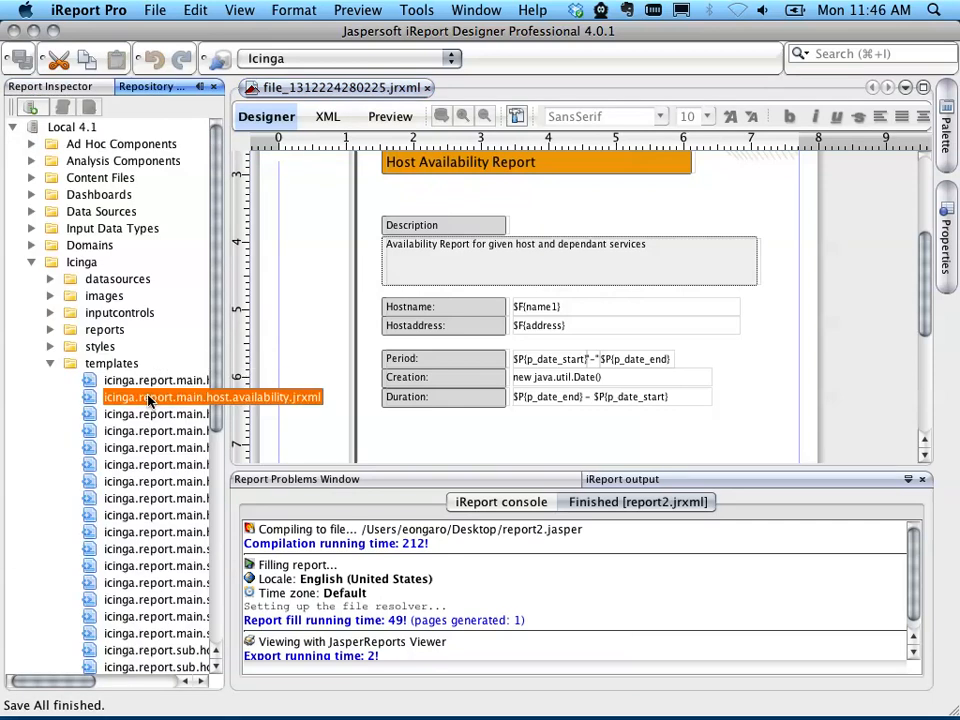
right_click(150, 399)
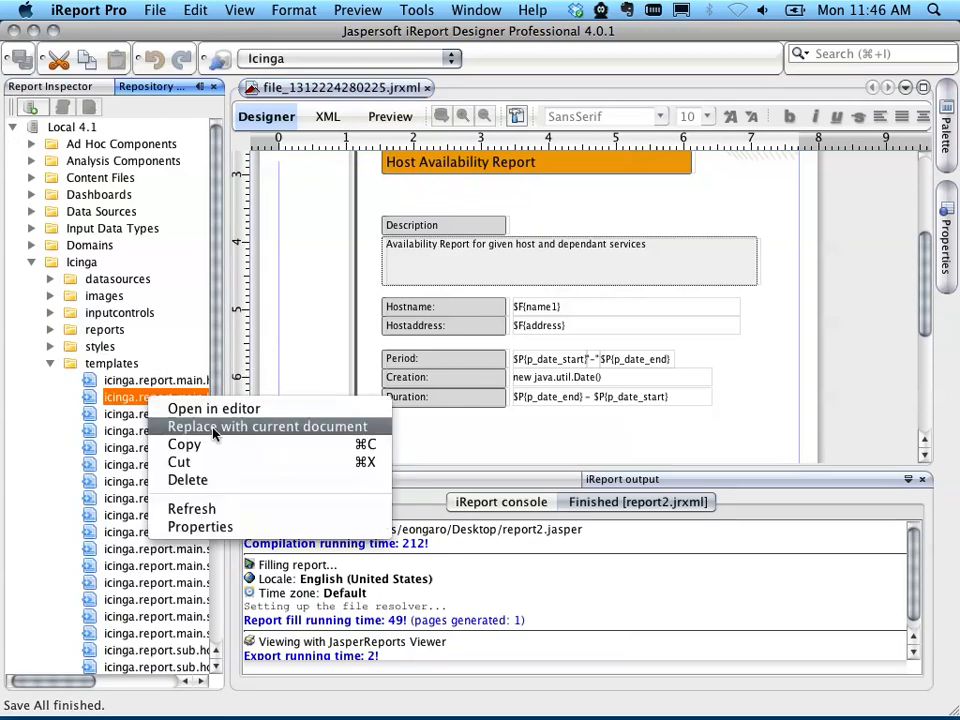
left_click(213, 428)
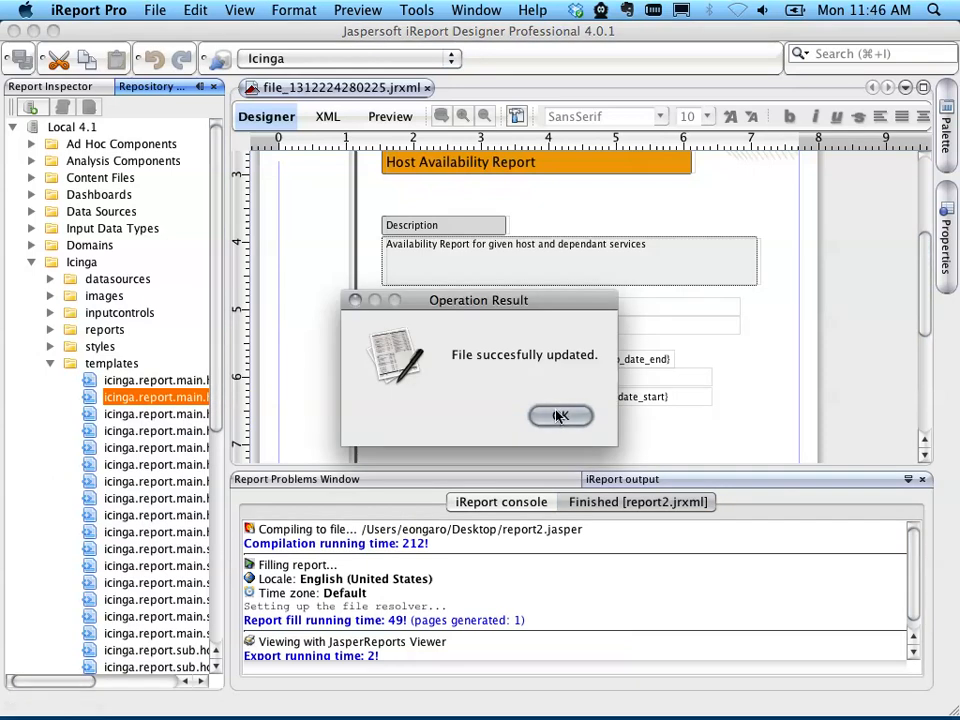
left_click(560, 416)
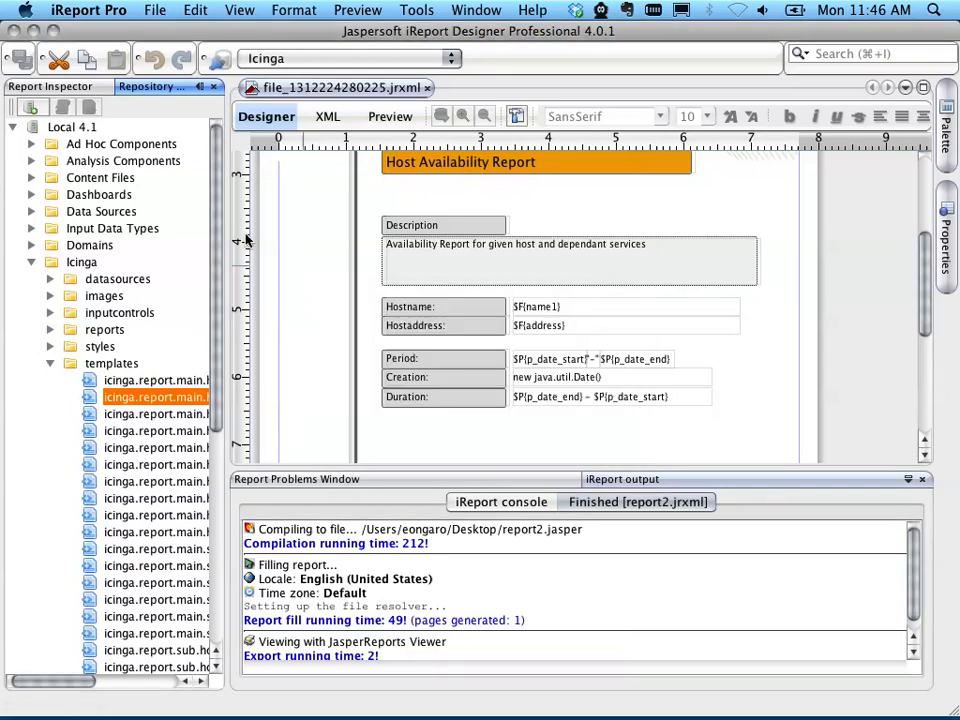
Step: Switch to JasperReports Server in Firefox and rerun the host availability report for google to check the Duration row
left_click(34, 32)
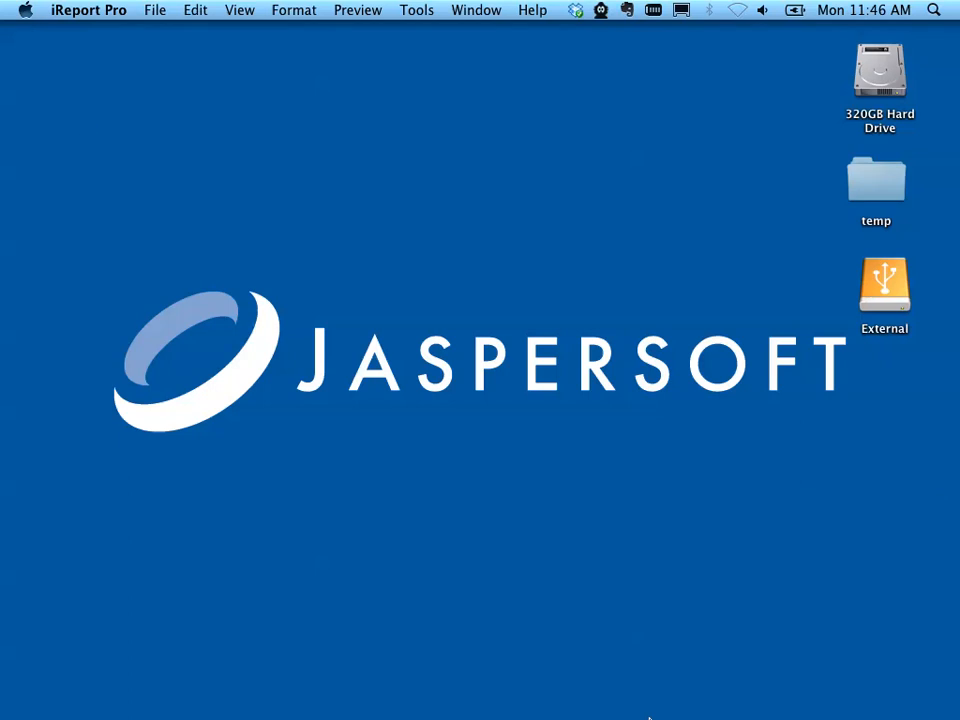
mouse_move(634, 694)
left_click(497, 690)
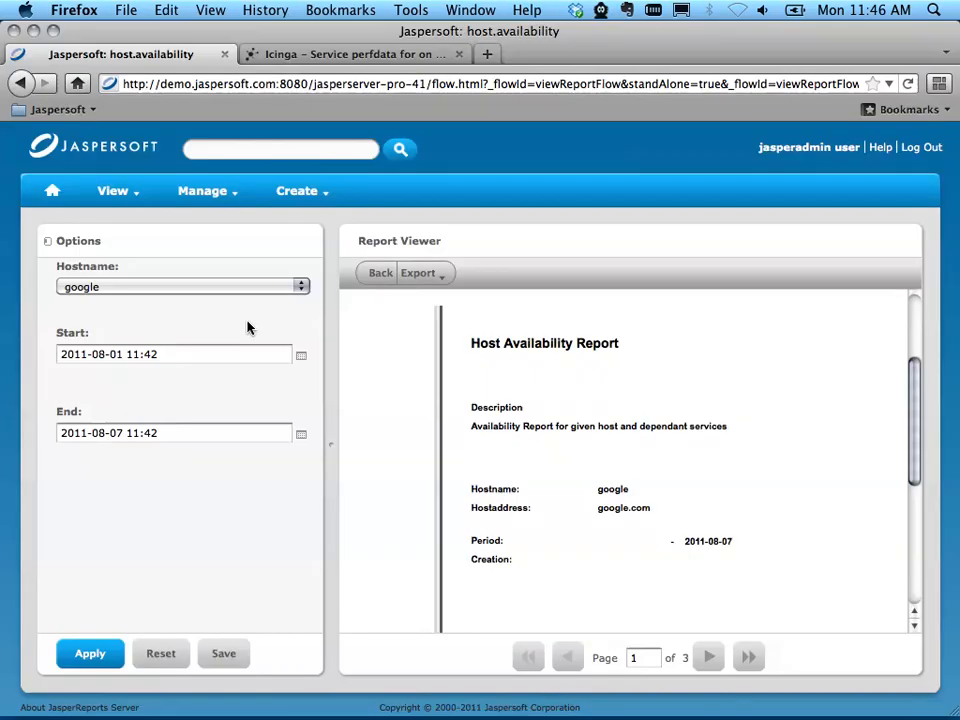
left_click(89, 653)
scroll(560, 557, "down", 2)
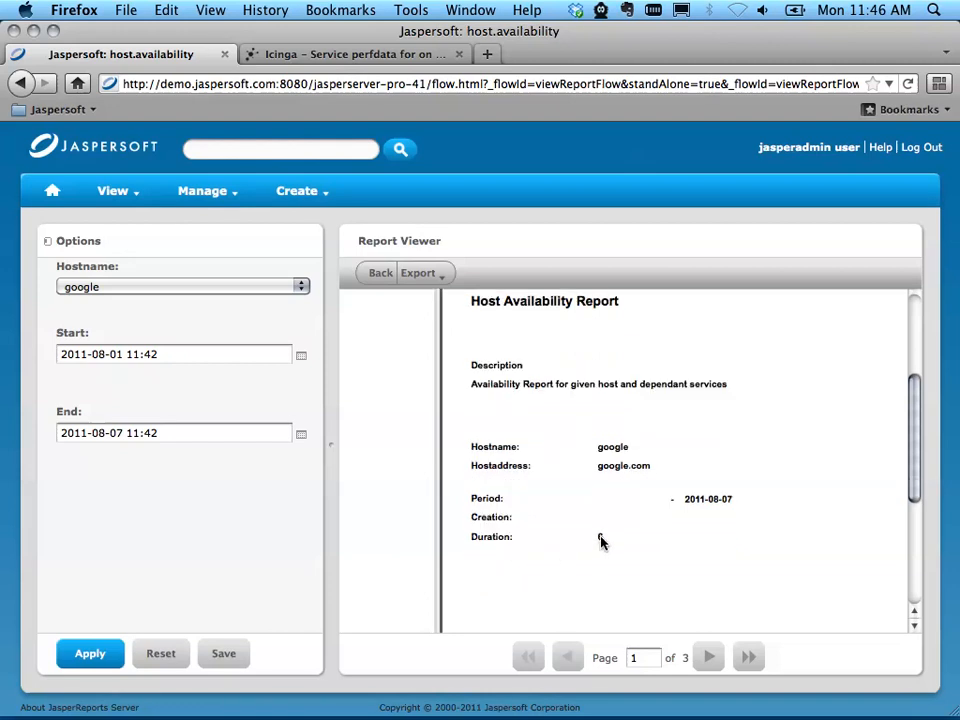
Step: Export the report as PDF, inspect its Duration row, and close the PDF and the Downloads window
left_click(418, 273)
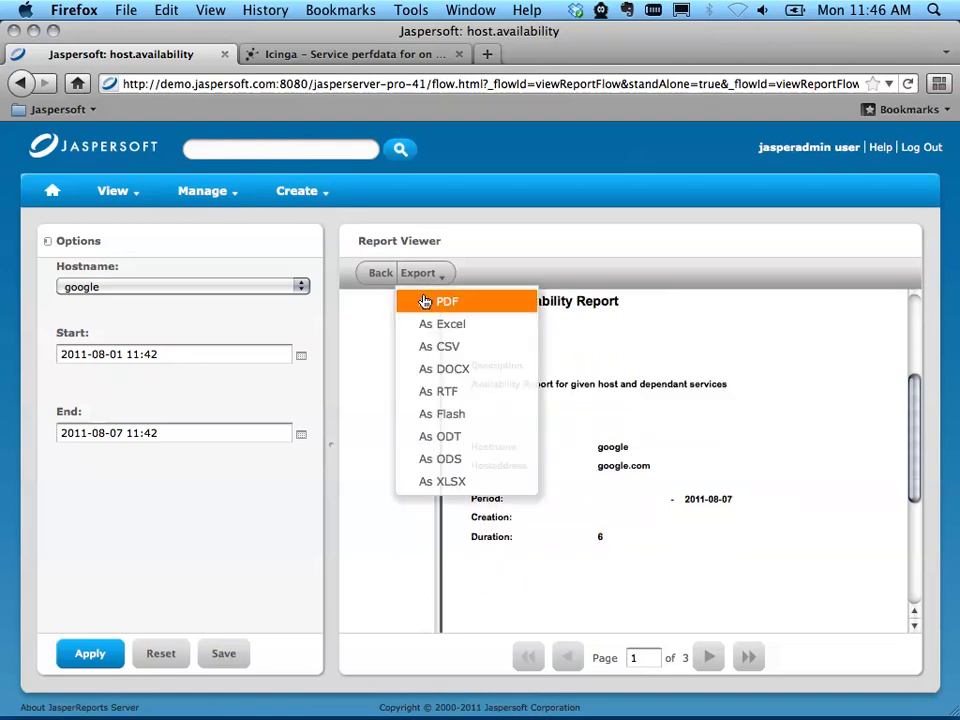
left_click(425, 301)
scroll(437, 467, "down", 3)
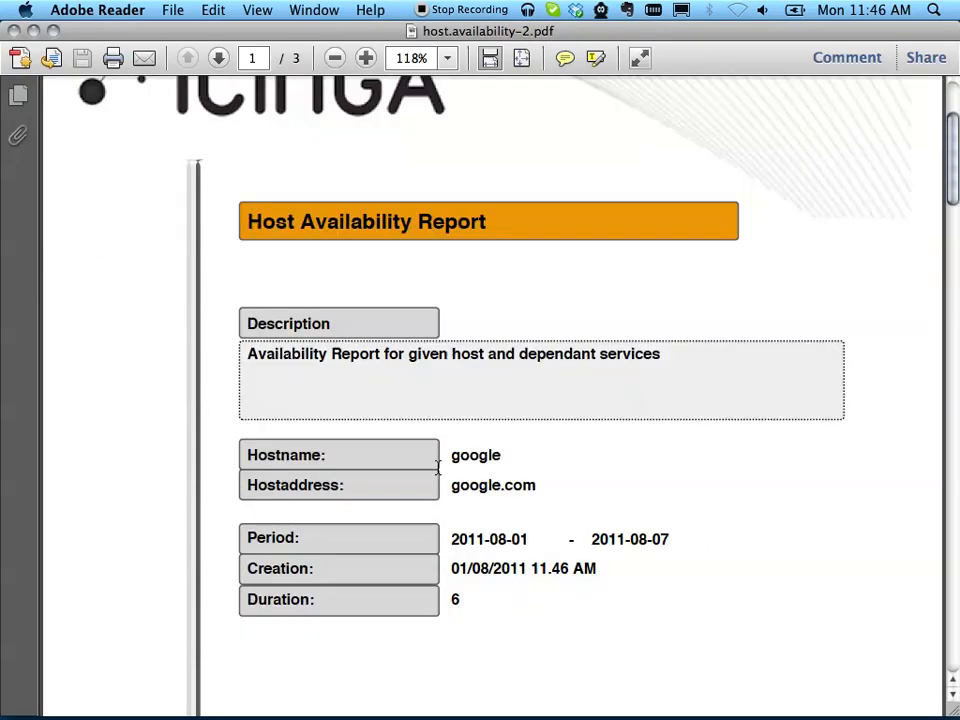
scroll(437, 467, "down", 1)
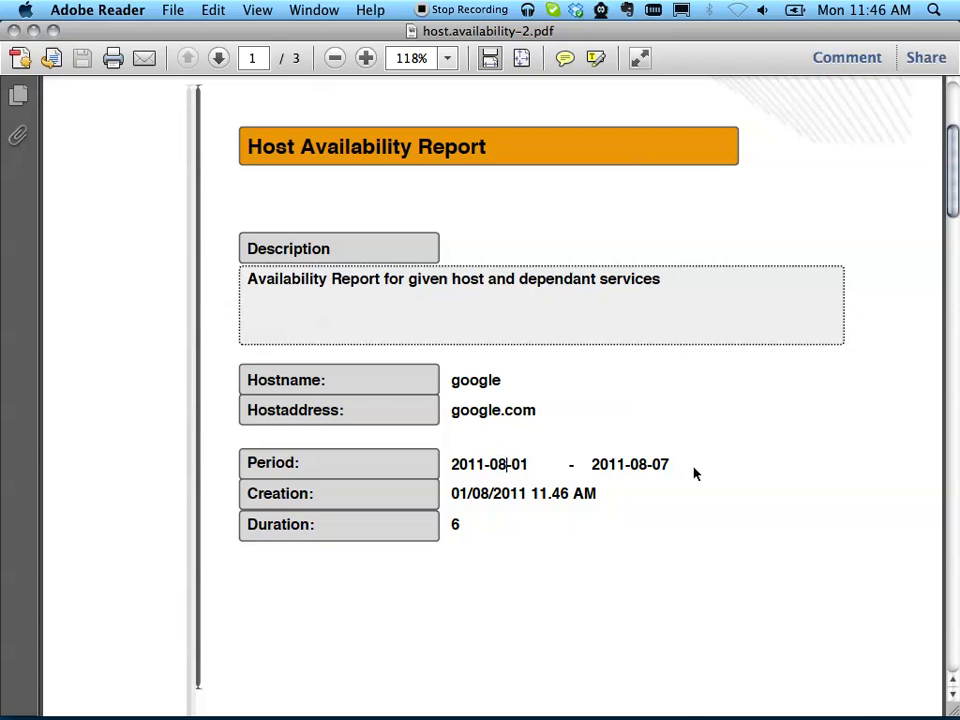
double_click(465, 525)
left_click(508, 572)
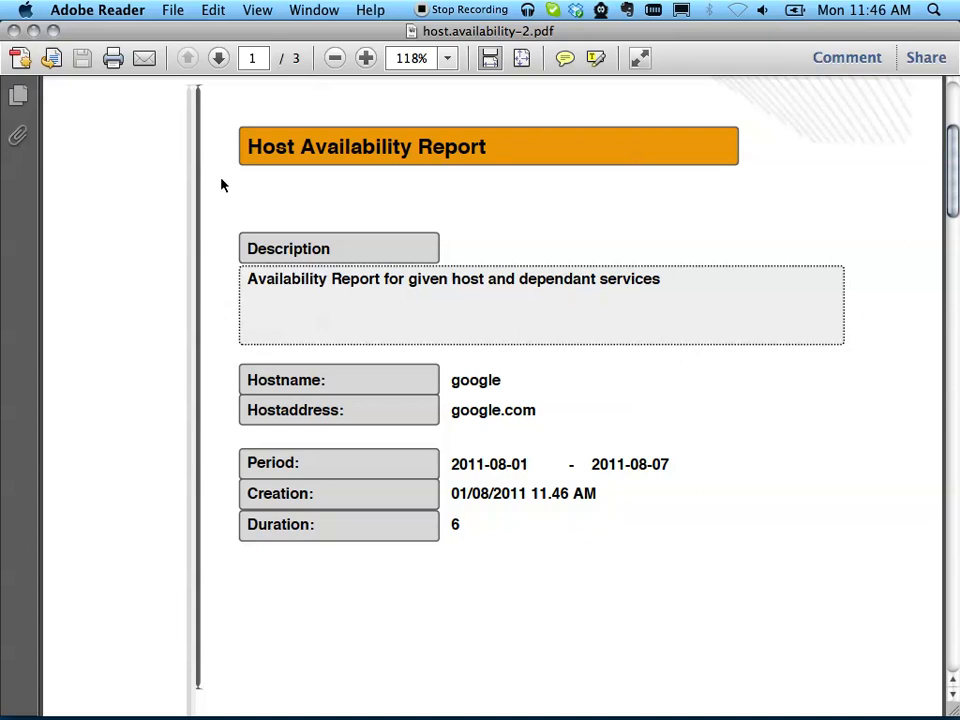
left_click(15, 31)
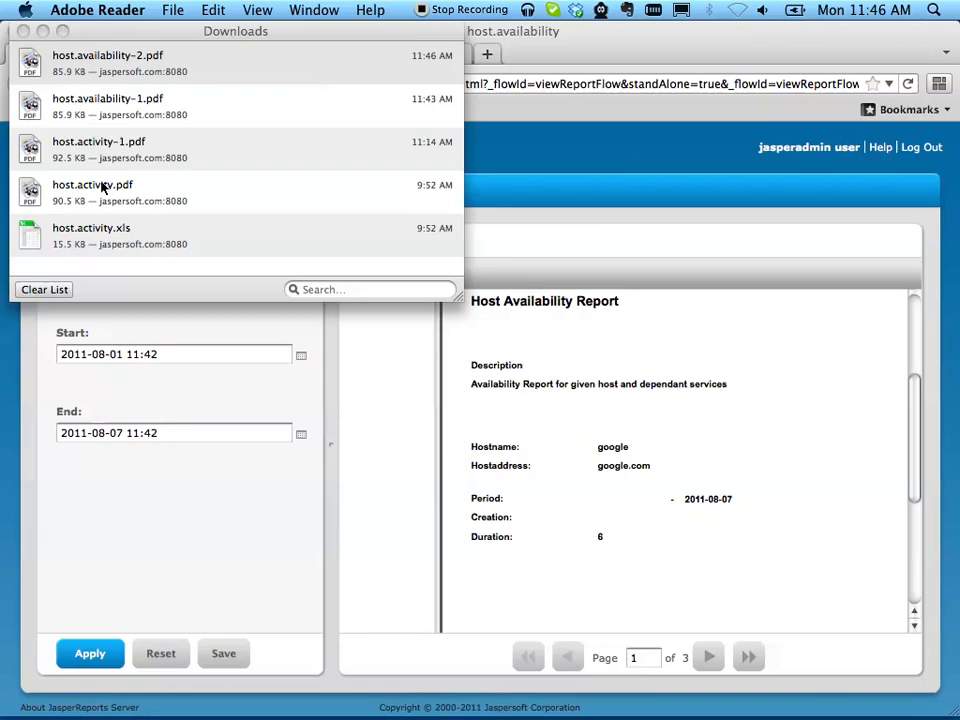
left_click(17, 30)
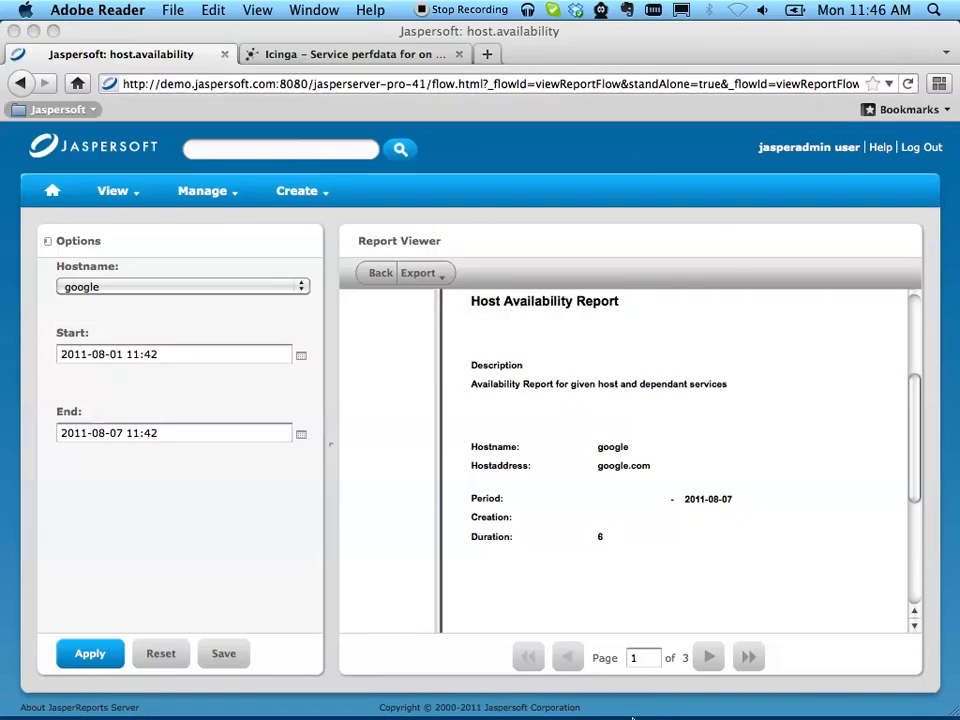
Step: Switch to iReport Designer, inspect the repository path in the Detail band subreport's Subreport Expression, and close the expression without changes
mouse_move(661, 705)
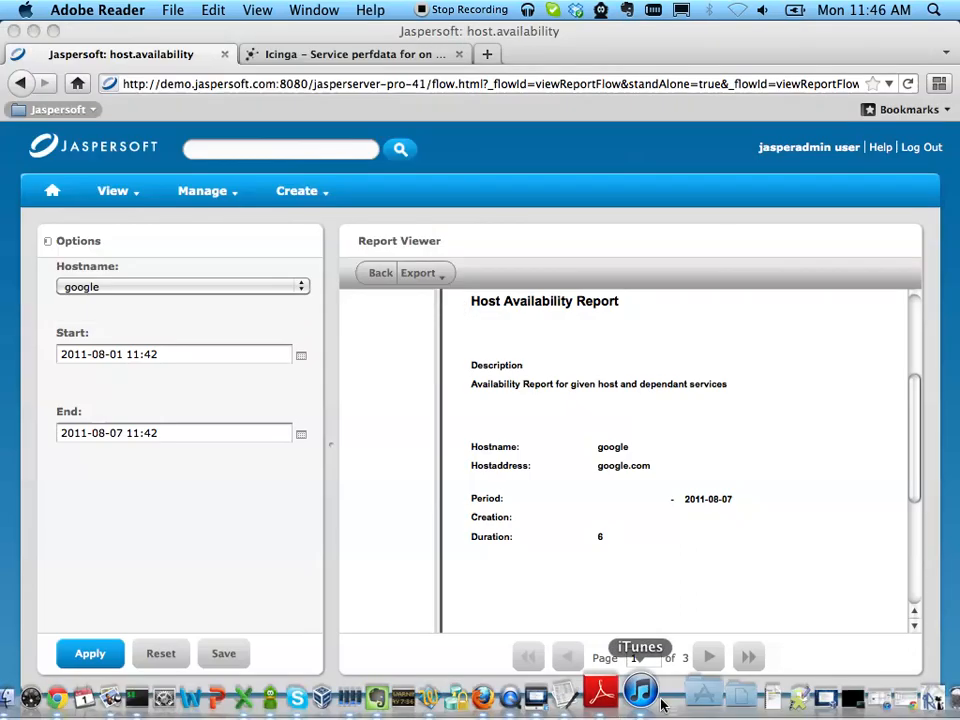
left_click(575, 693)
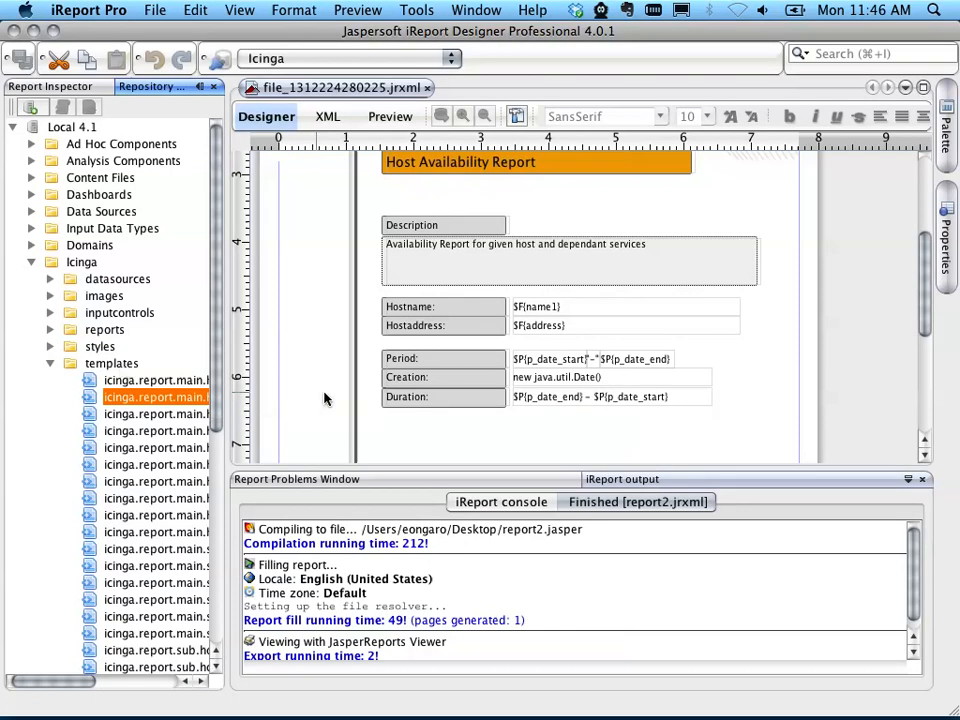
scroll(380, 405, "down", 5)
scroll(412, 407, "down", 2)
left_click(356, 380)
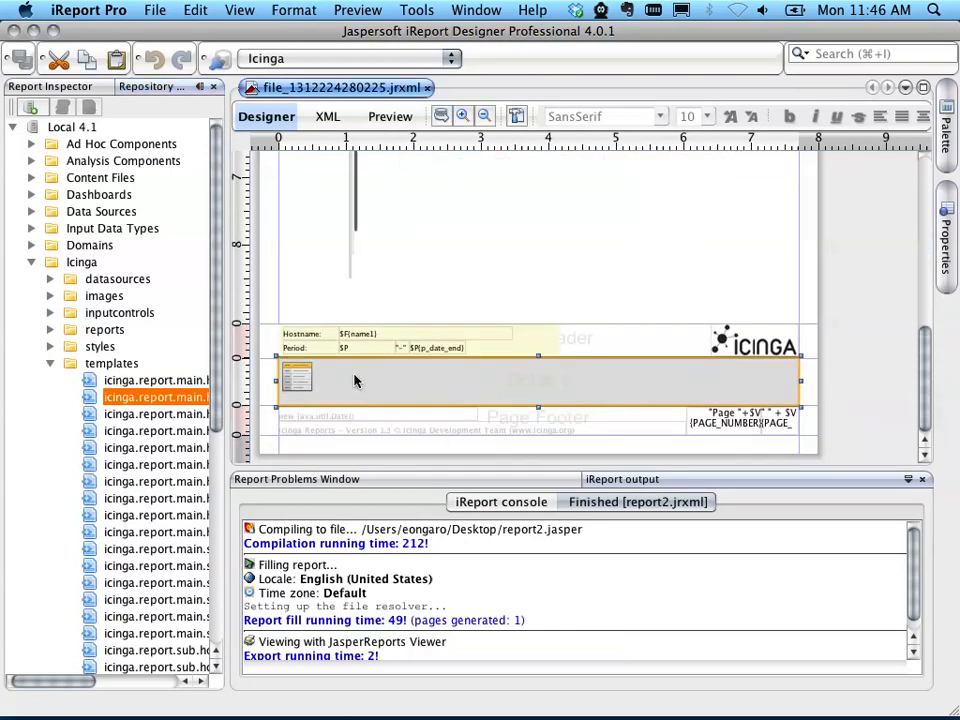
right_click(353, 383)
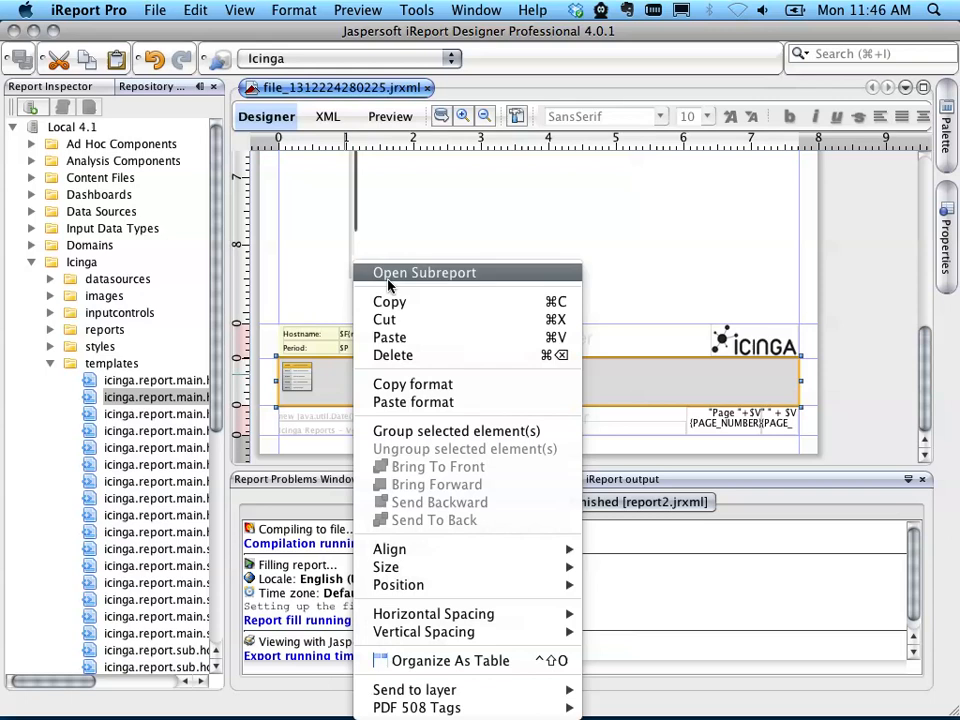
left_click(709, 376)
left_click(945, 266)
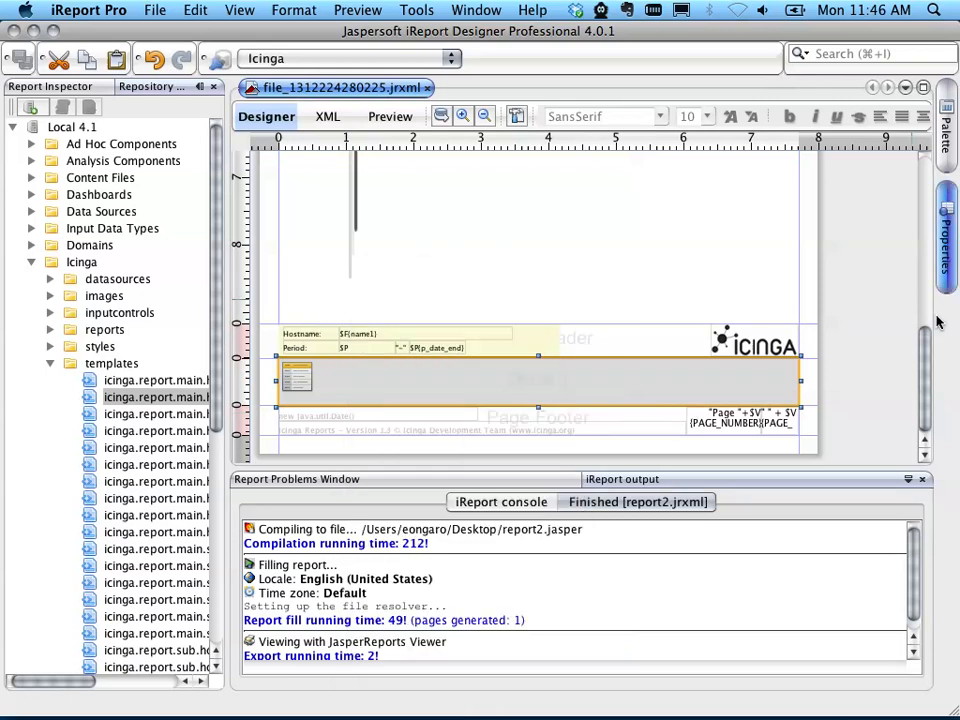
left_click(898, 406)
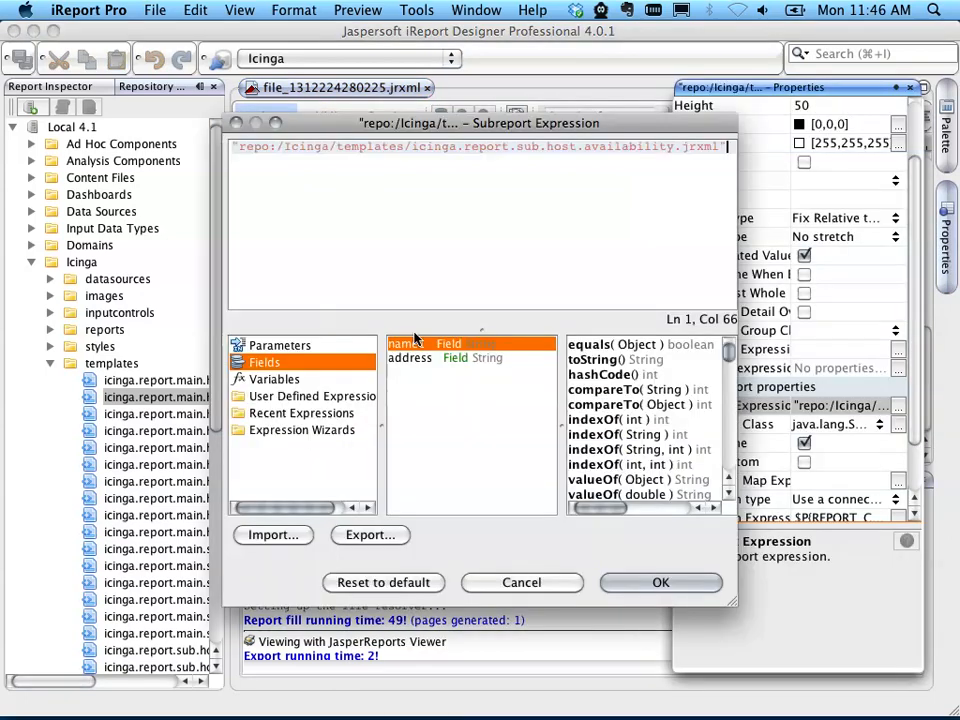
left_click_drag(276, 149, 375, 149)
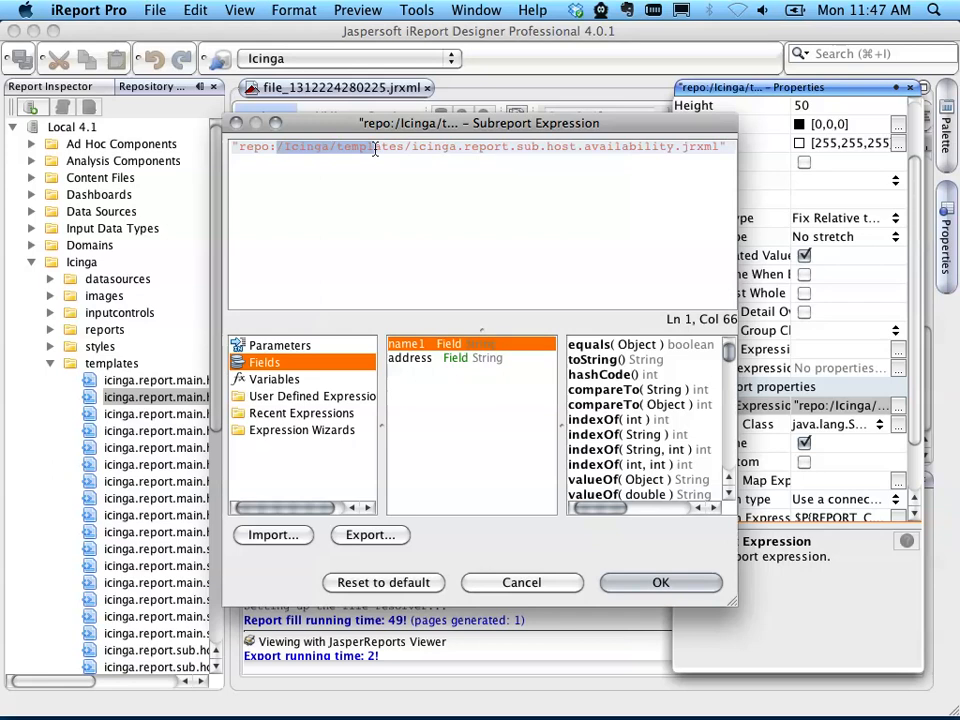
left_click(375, 148)
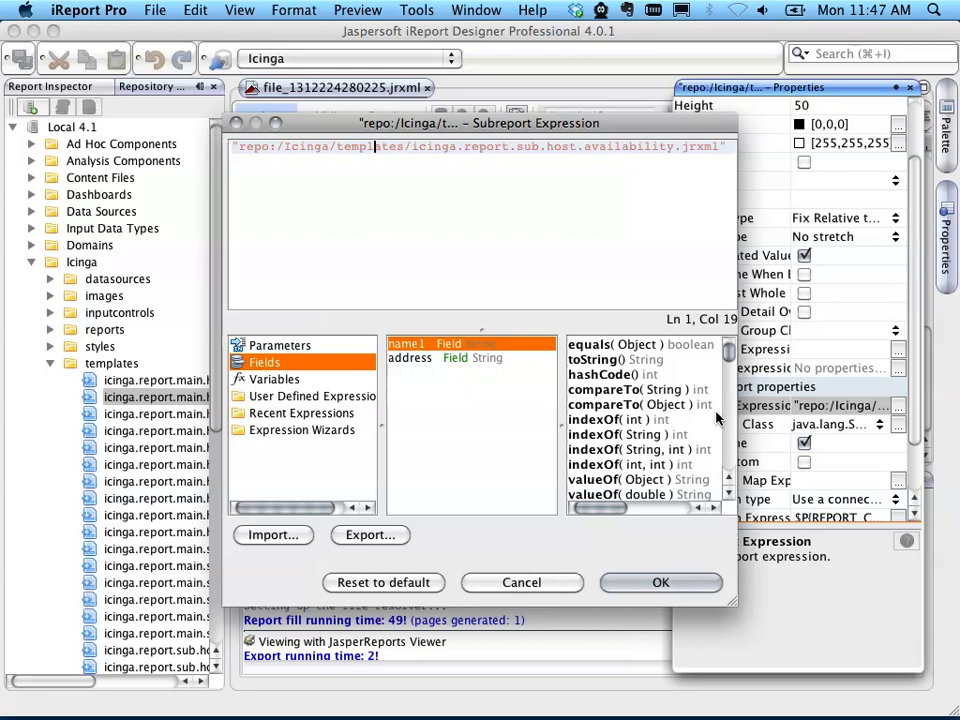
left_click(522, 582)
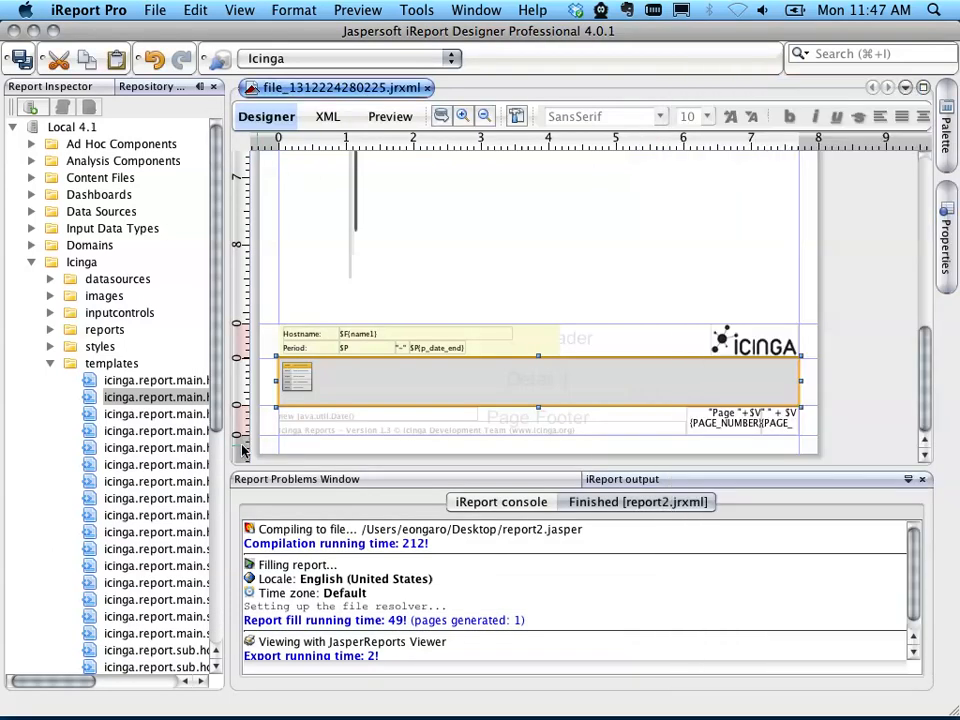
Step: Open icinga.report.sub.host.availability.jrxml from the repository's templates folder in the editor
scroll(182, 481, "down", 1)
scroll(182, 481, "down", 1)
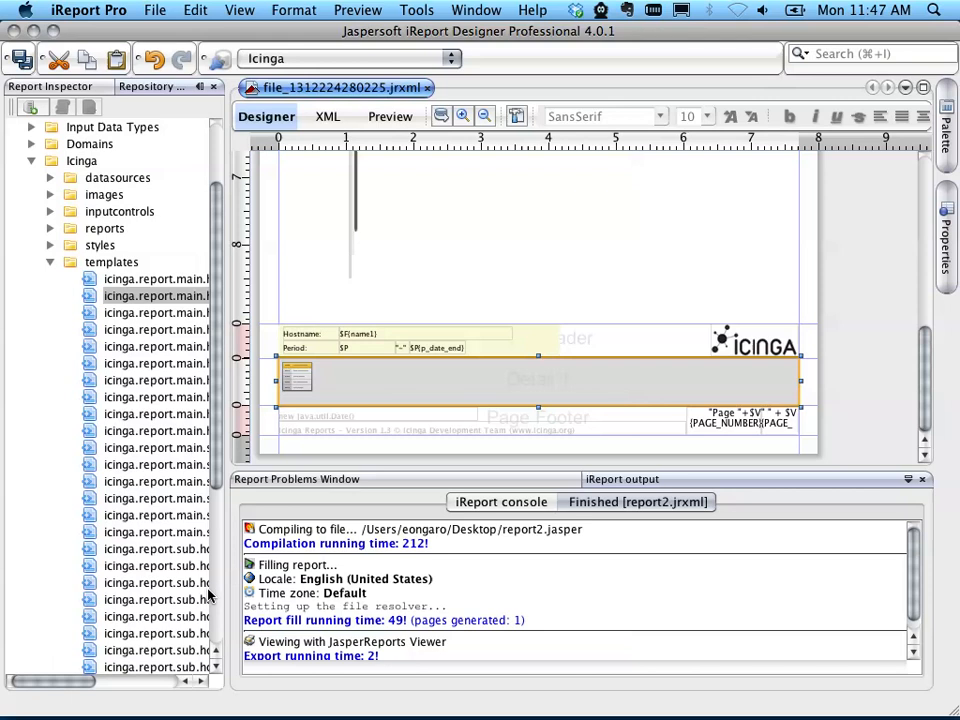
left_click_drag(90, 681, 130, 683)
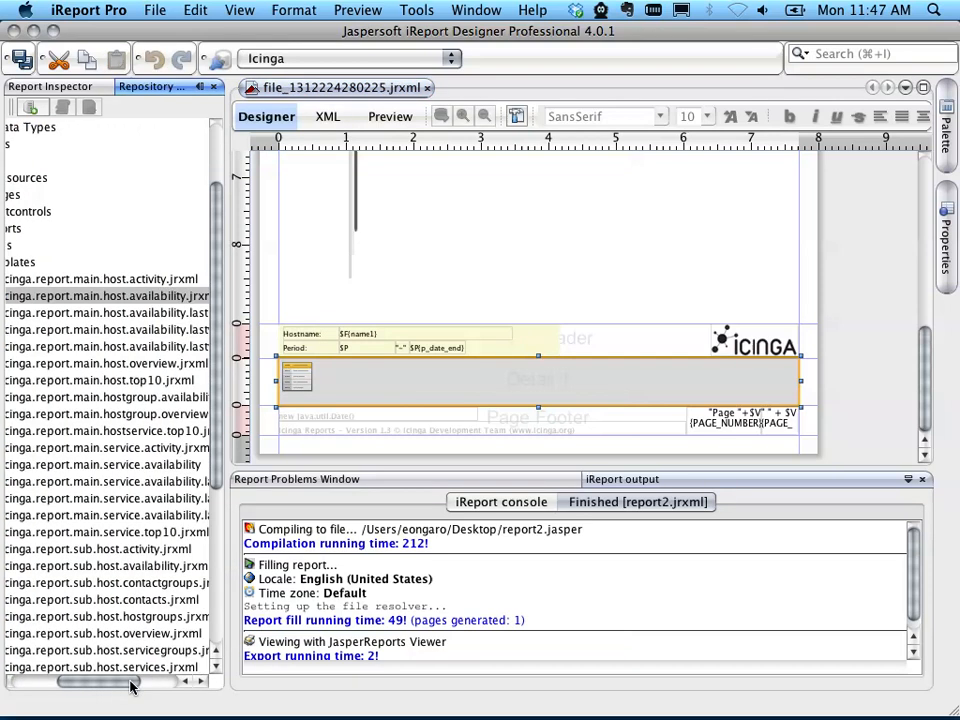
left_click(124, 567)
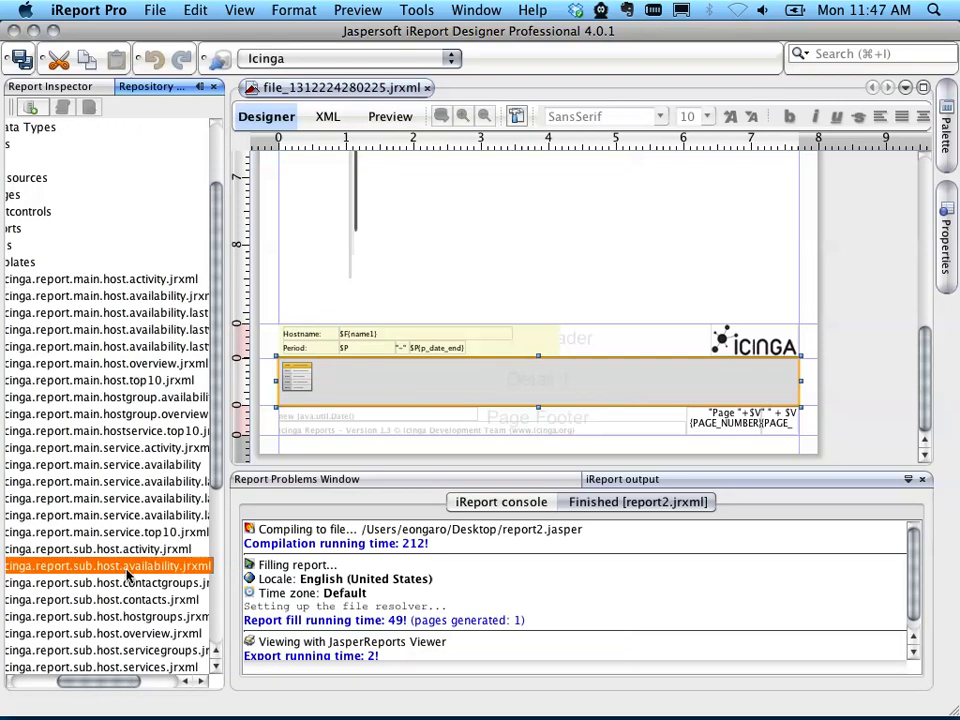
Step: Review the dataset settings in the availability pie chart's Chart Data and close the chart details
scroll(543, 301, "down", 2)
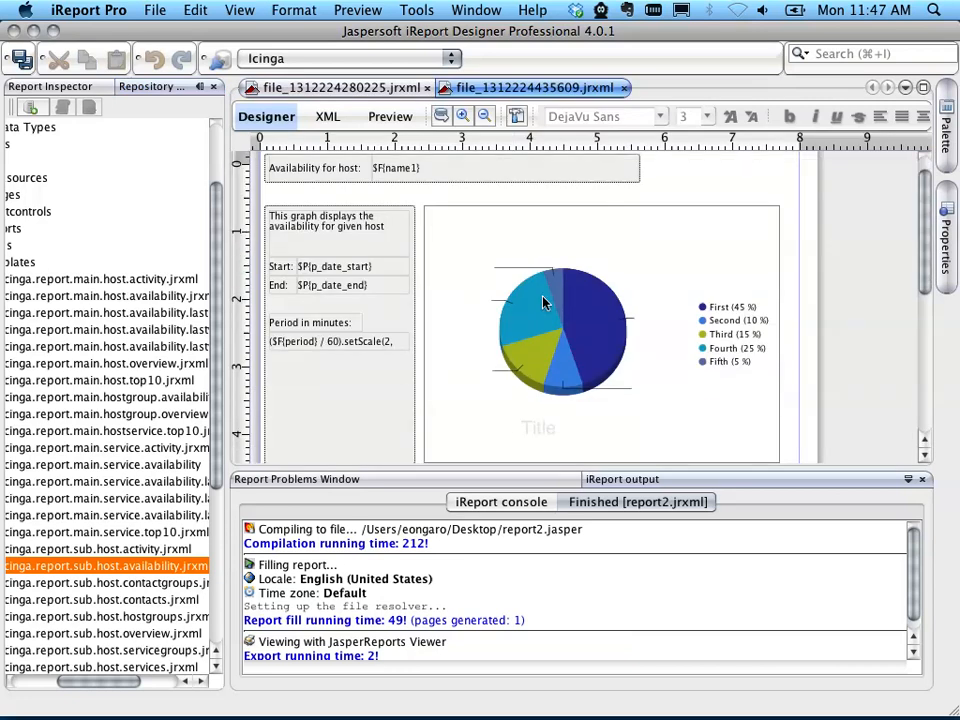
scroll(542, 310, "down", 3)
scroll(535, 315, "up", 2)
scroll(535, 315, "down", 2)
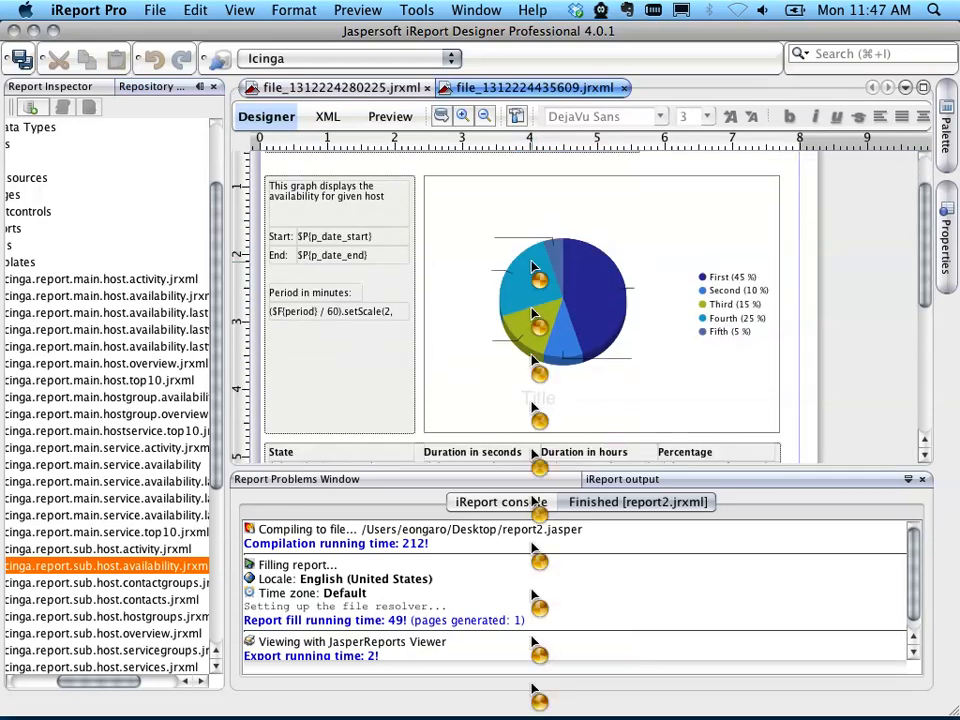
left_click(510, 200)
right_click(506, 196)
left_click(572, 208)
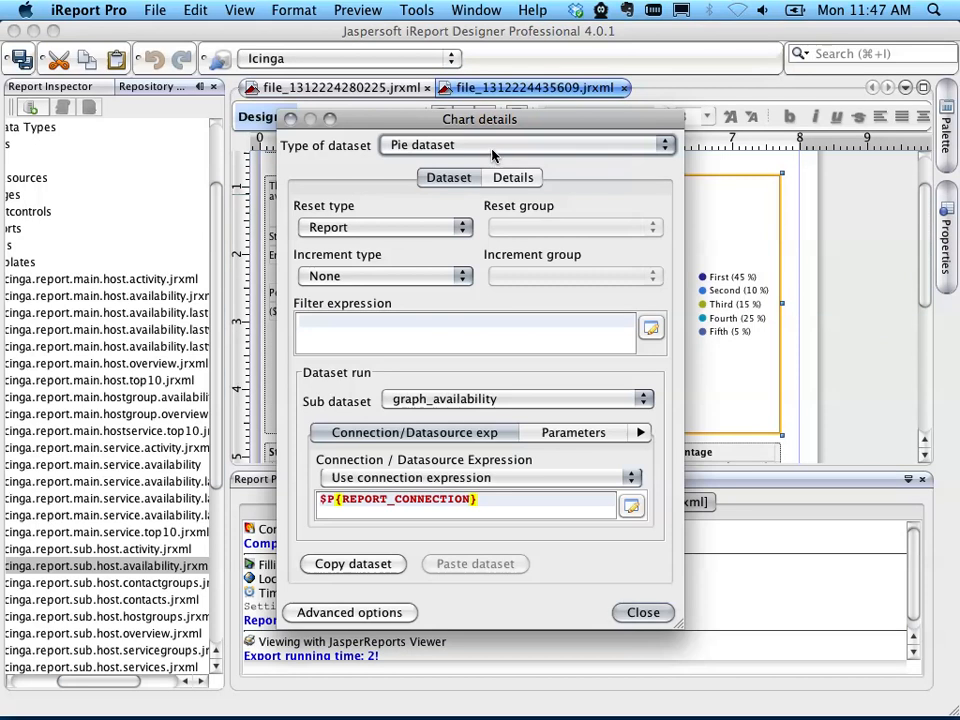
left_click(650, 610)
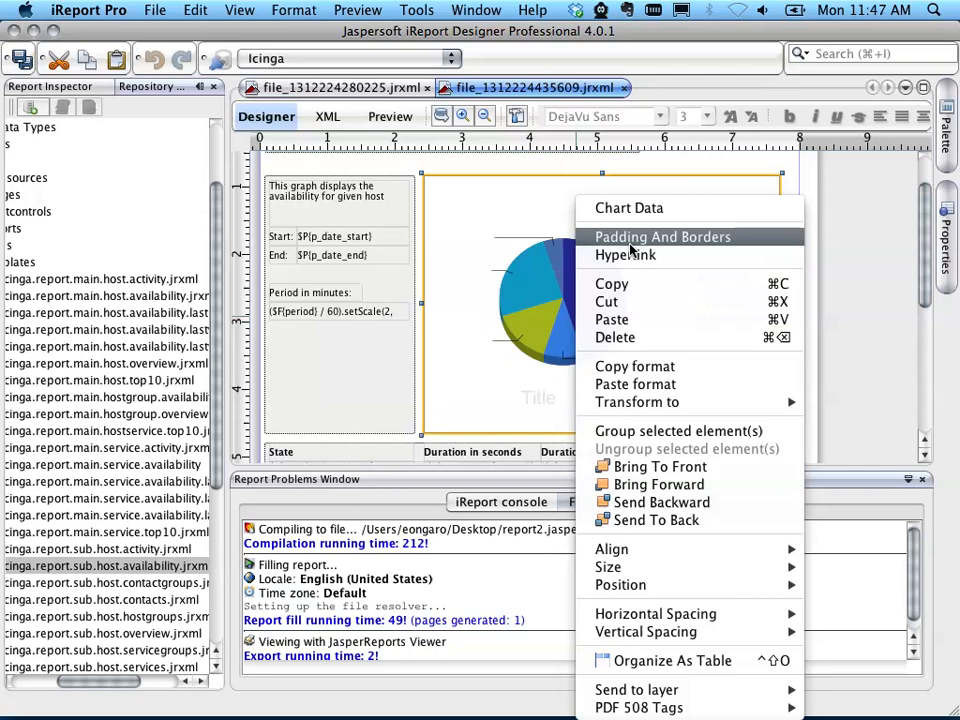
left_click(551, 302)
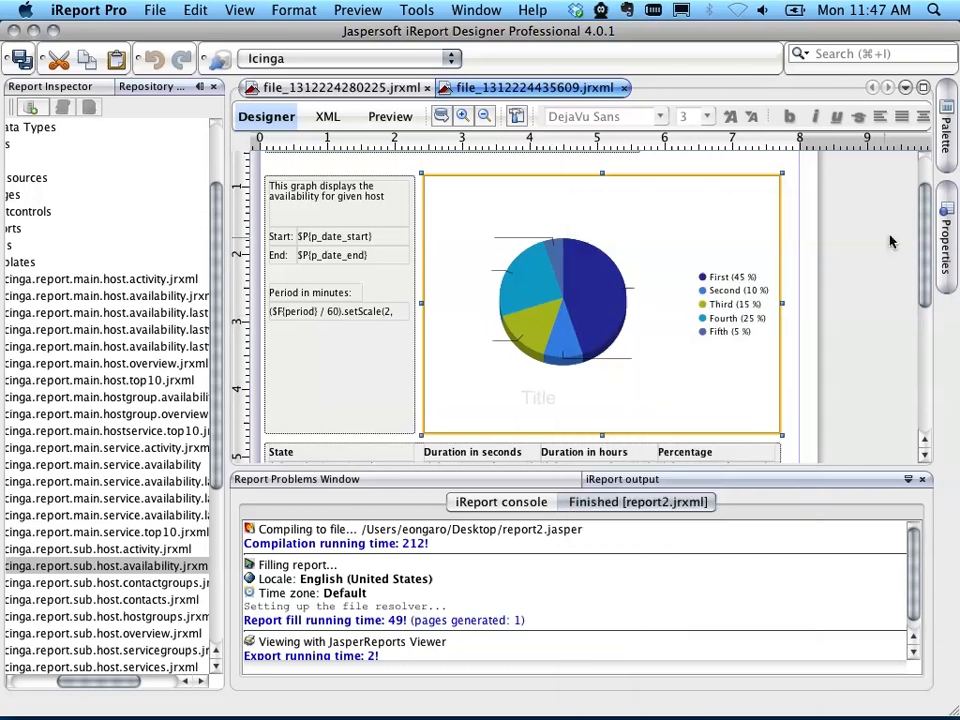
Step: Set the 3D pie chart's Theme property to eye.candy.sixties
left_click(945, 234)
scroll(822, 318, "down", 10)
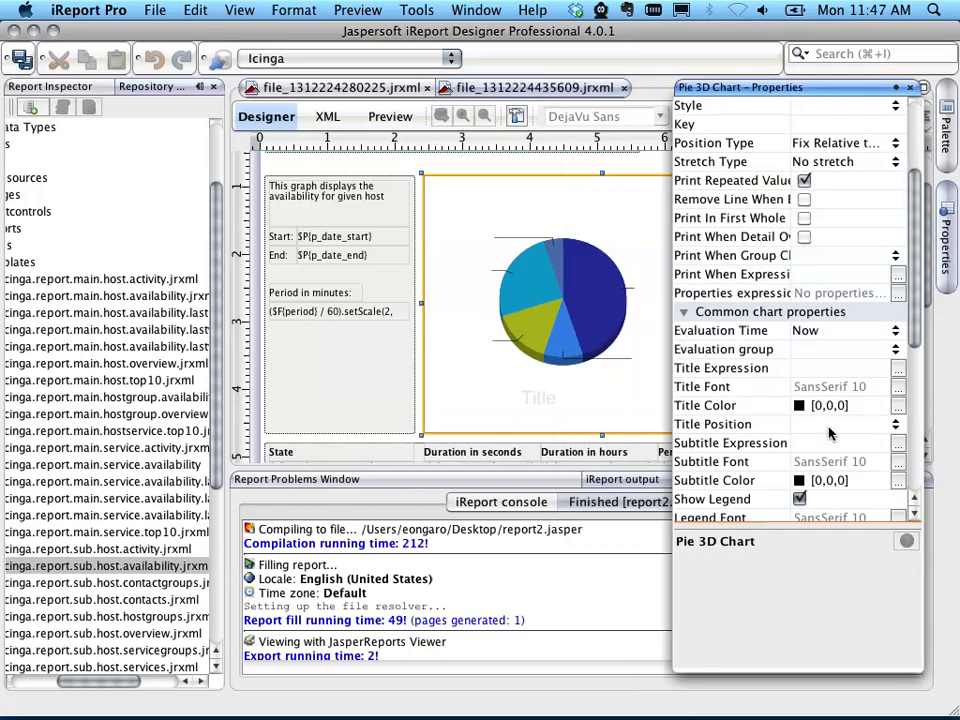
left_click(895, 425)
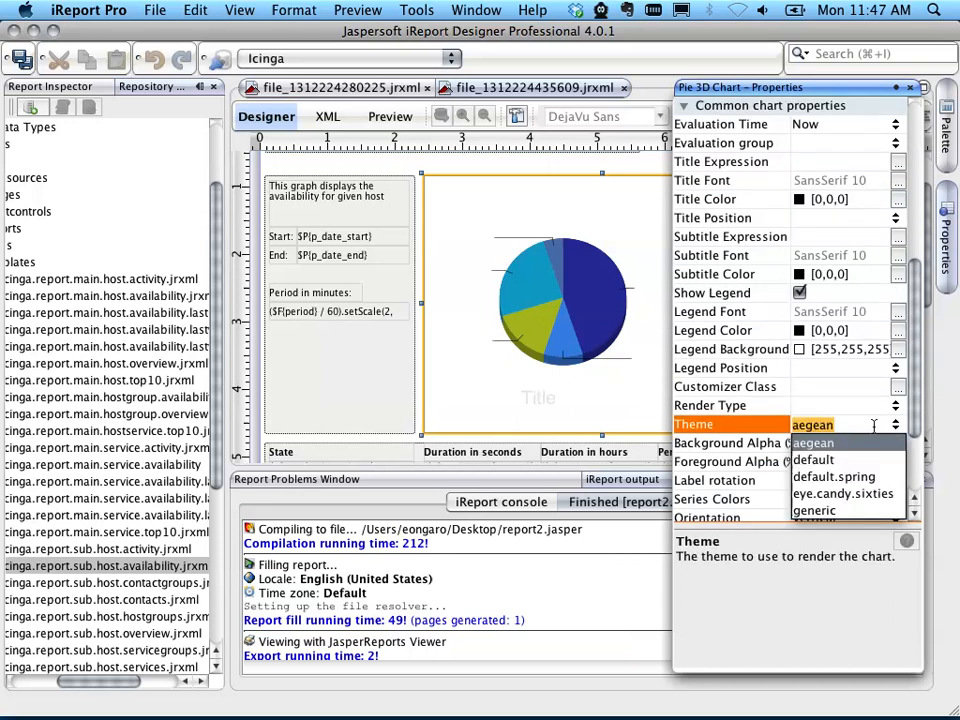
left_click(903, 497)
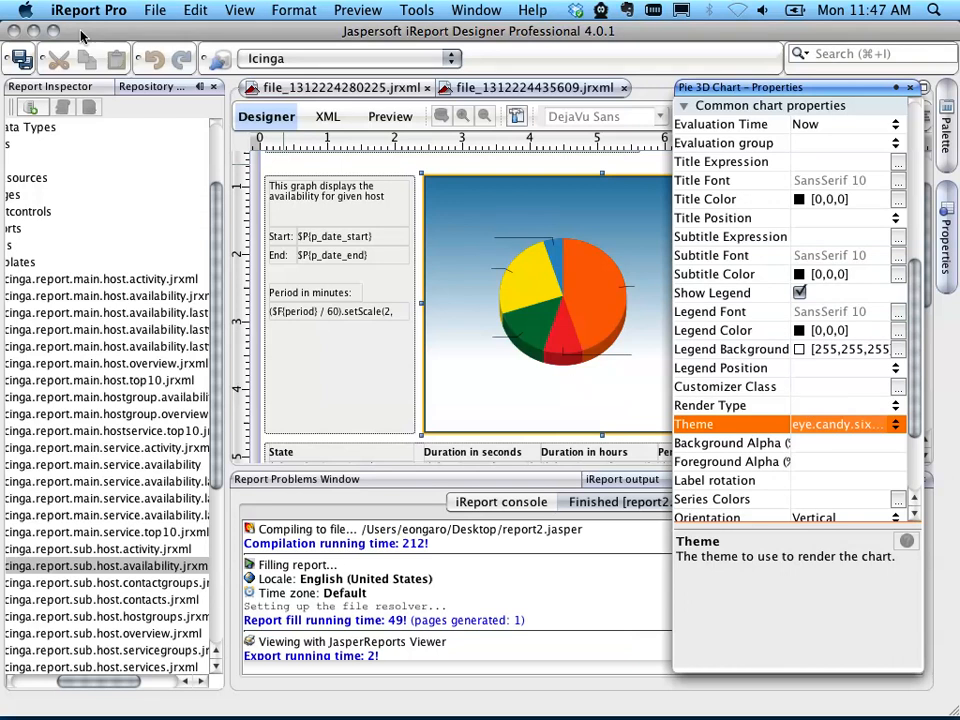
Step: Save the subreport and replace icinga.report.sub.host.availability.jrxml in the repository's templates folder with the current document
left_click(38, 58)
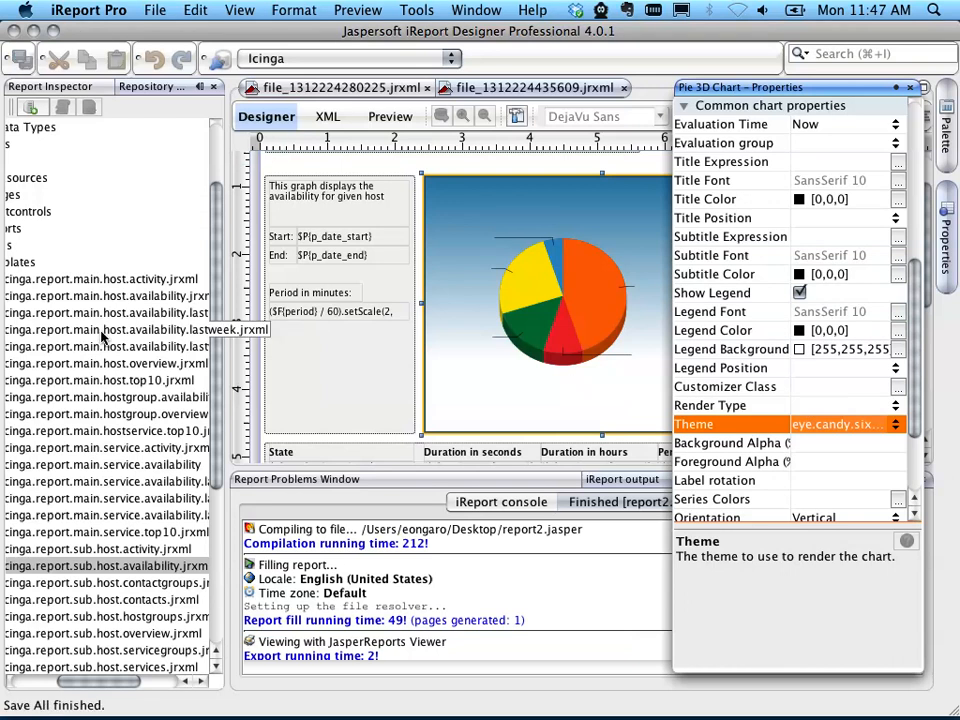
left_click(112, 567)
right_click(112, 567)
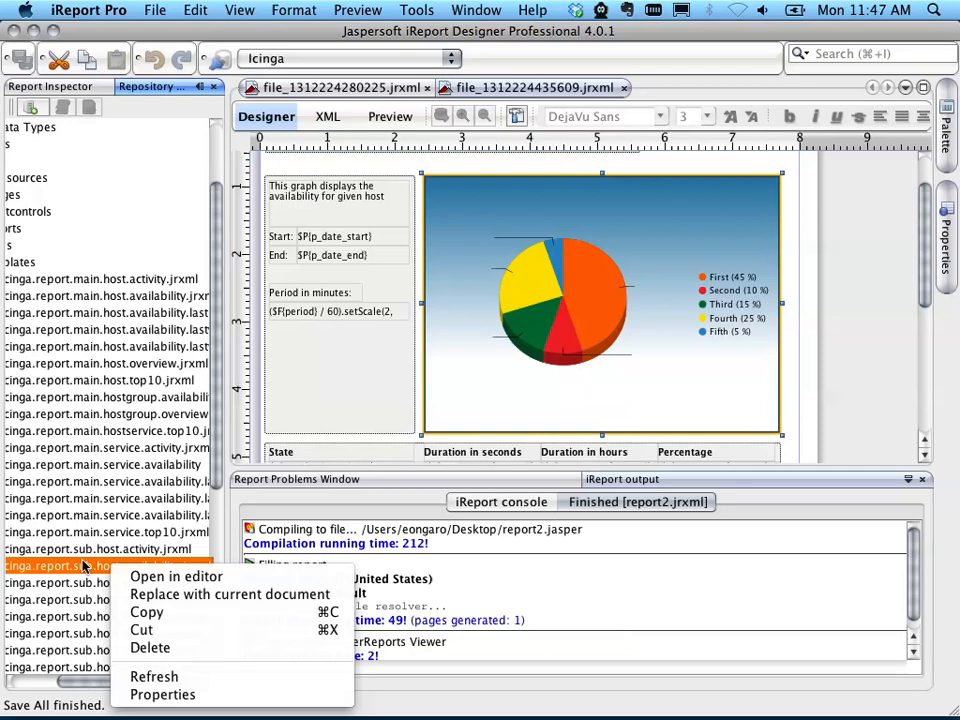
left_click(186, 596)
left_click(559, 415)
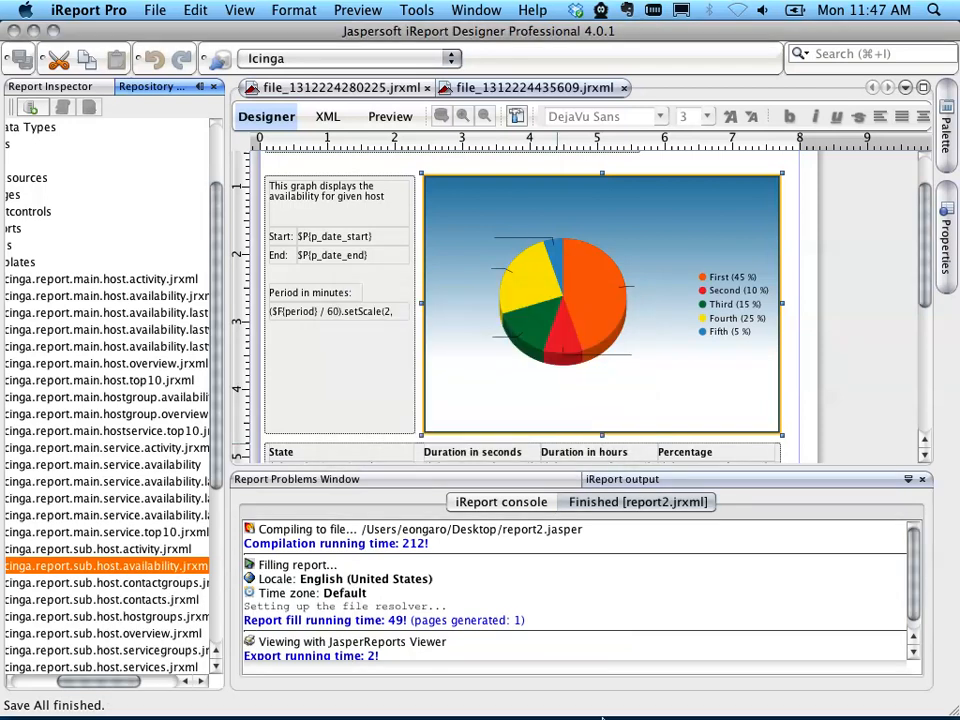
Step: Switch to JasperReports Server in Firefox, rerun the host availability report for google, and check the pie chart and state table on page 2
mouse_move(478, 697)
left_click(520, 690)
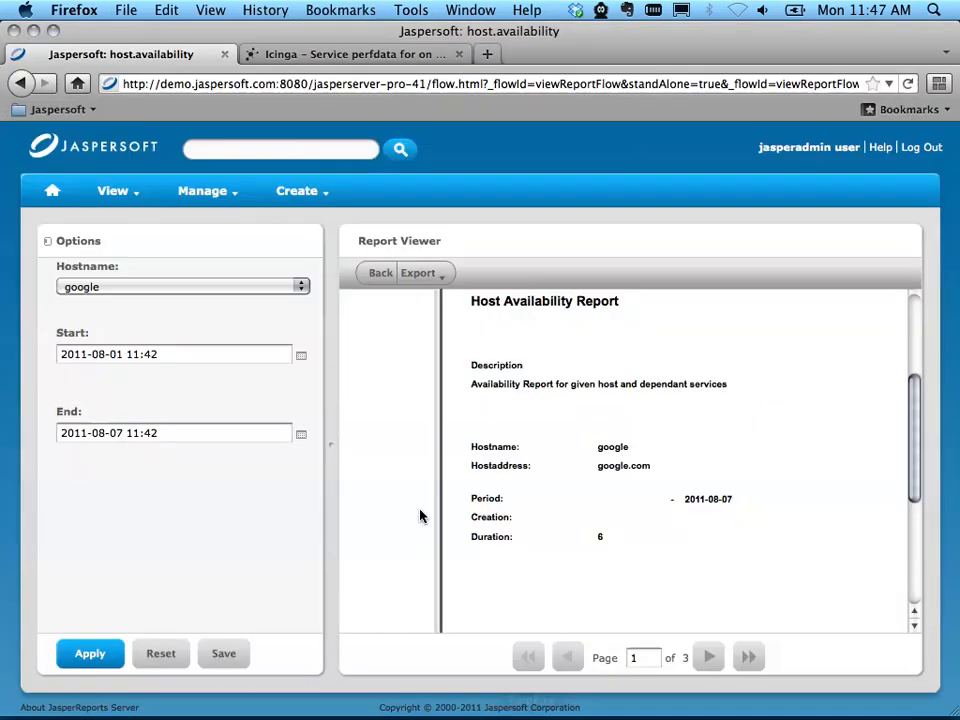
left_click(709, 657)
scroll(664, 531, "up", 3)
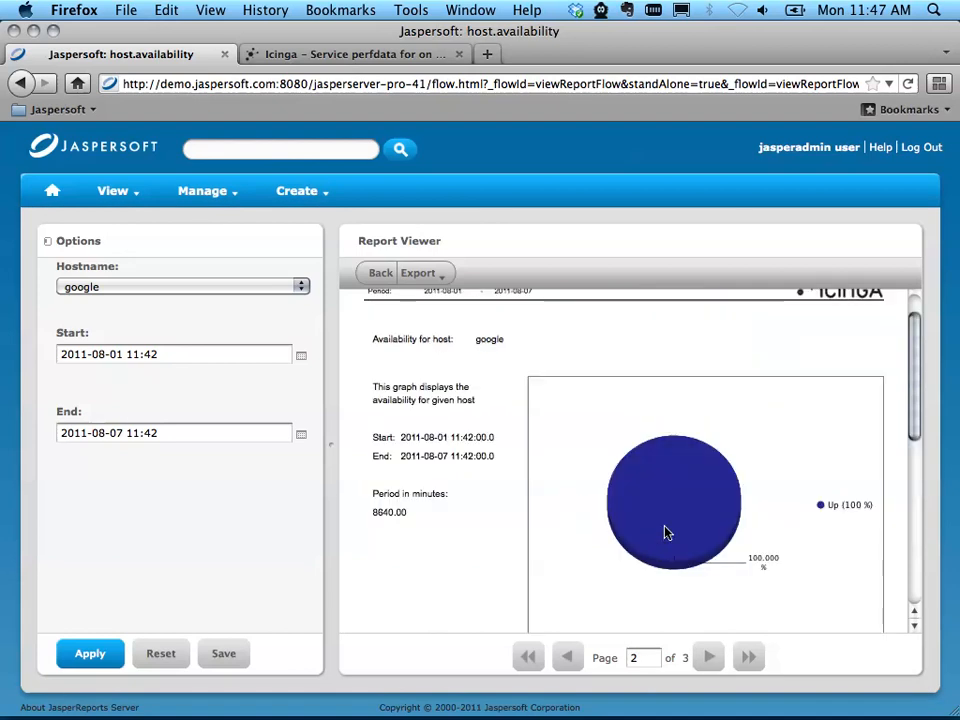
left_click(106, 656)
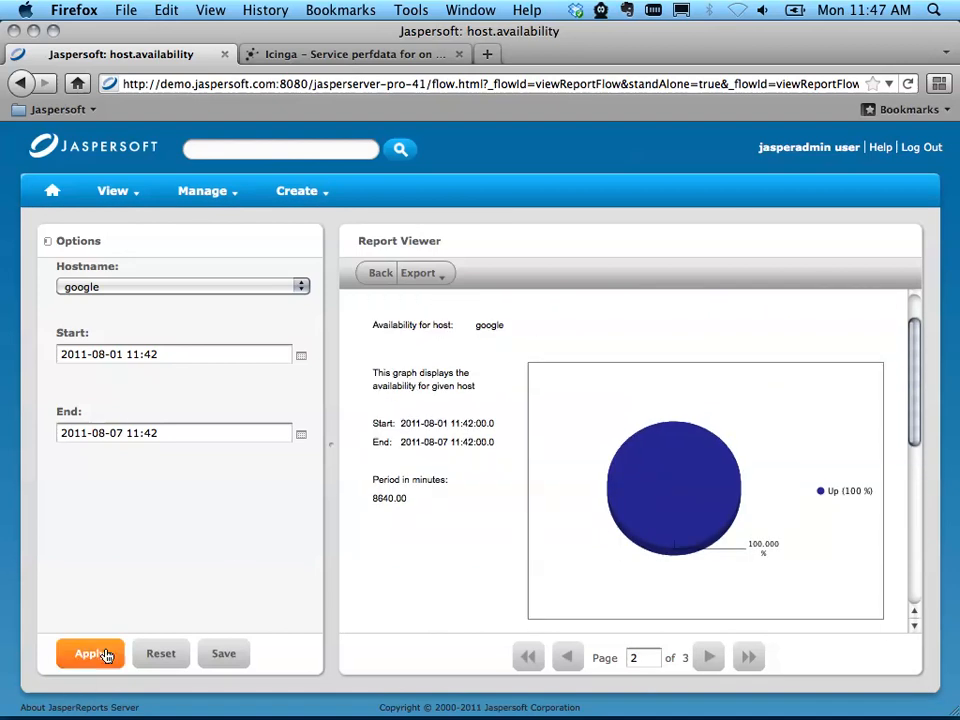
left_click(709, 657)
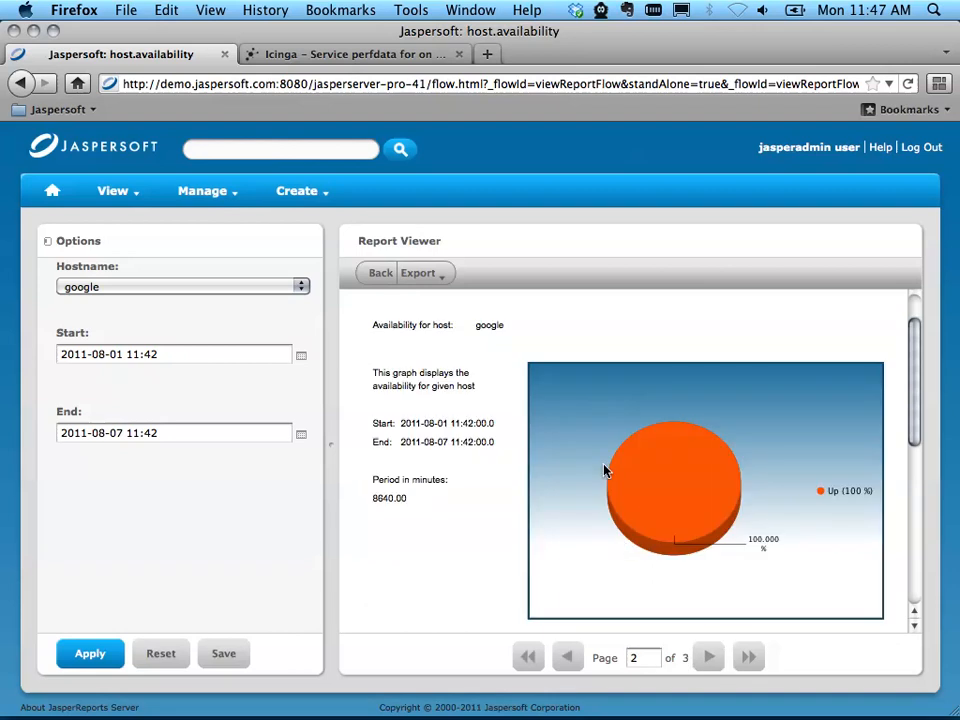
scroll(633, 516, "down", 5)
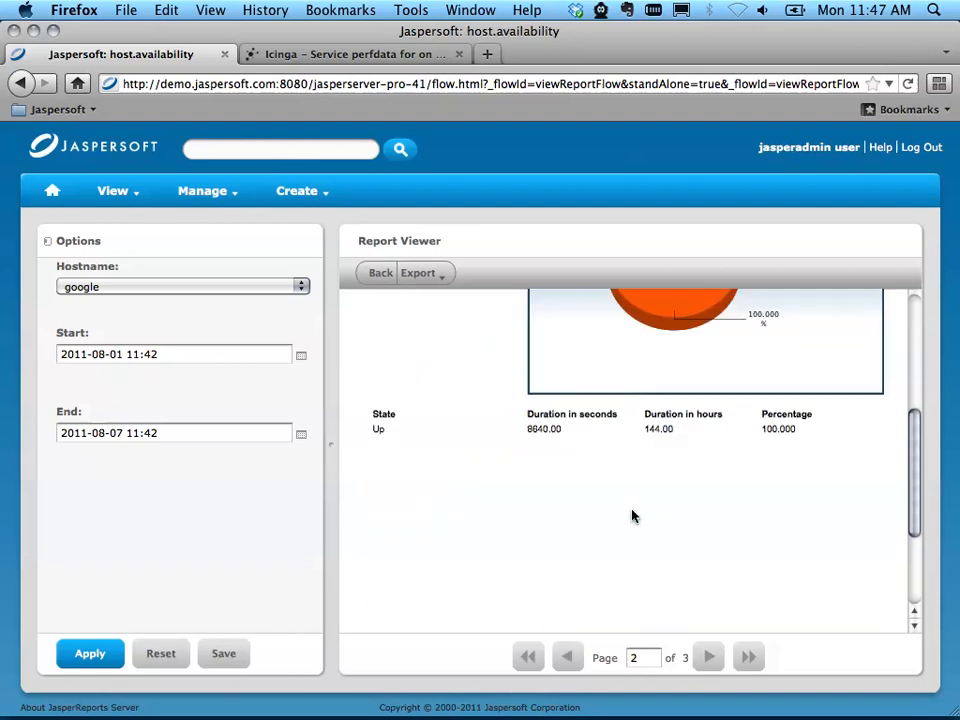
scroll(633, 516, "up", 6)
scroll(632, 516, "down", 2)
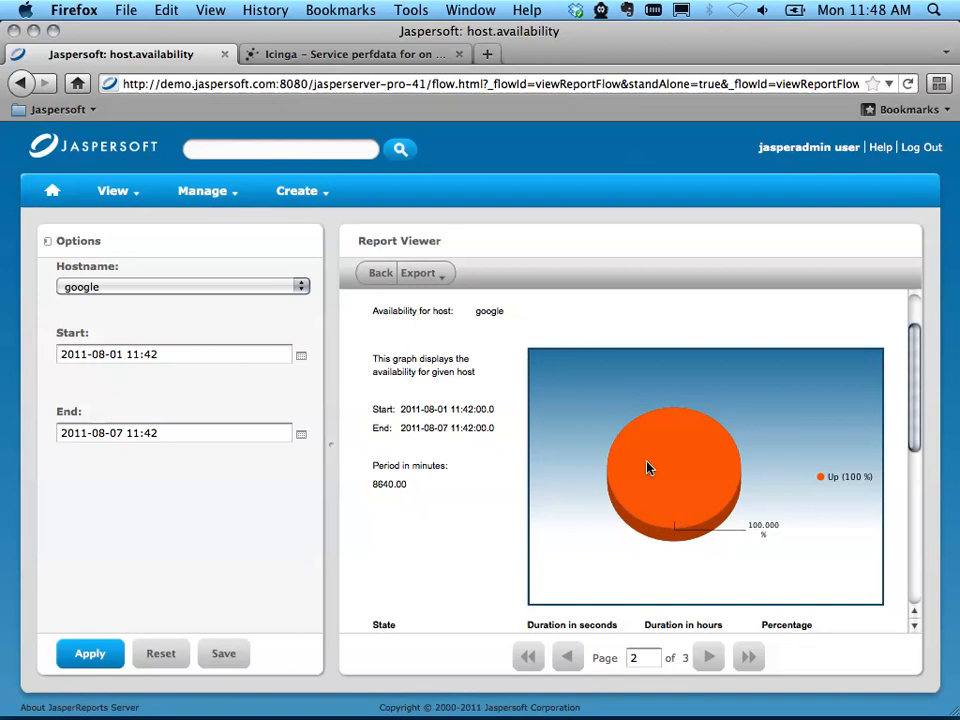
mouse_move(638, 699)
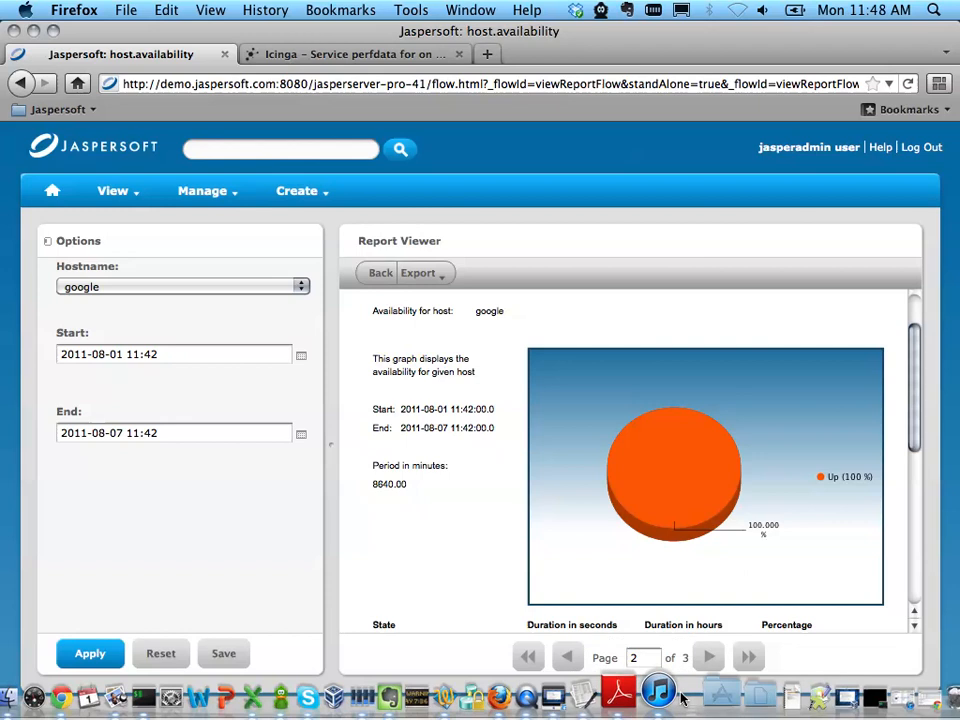
left_click(557, 692)
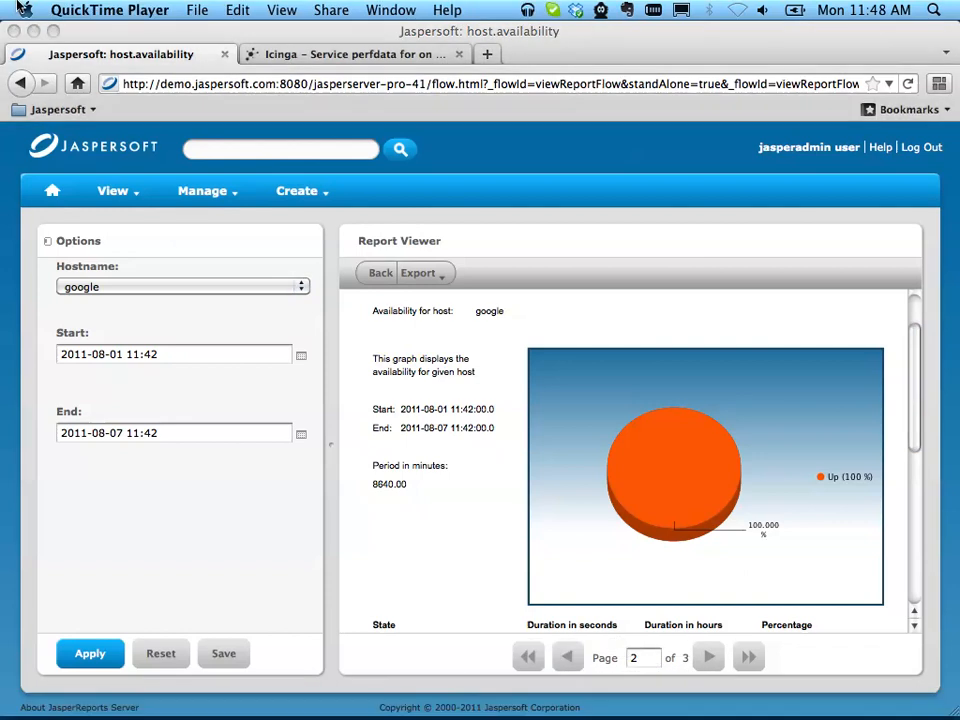
left_click(193, 10)
left_click(197, 10)
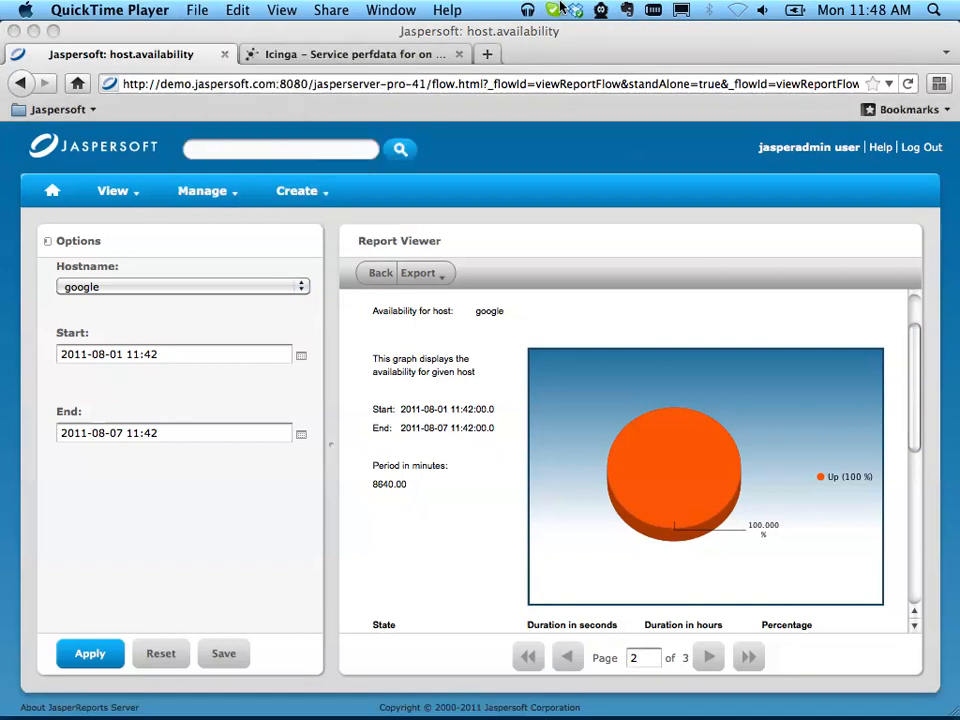